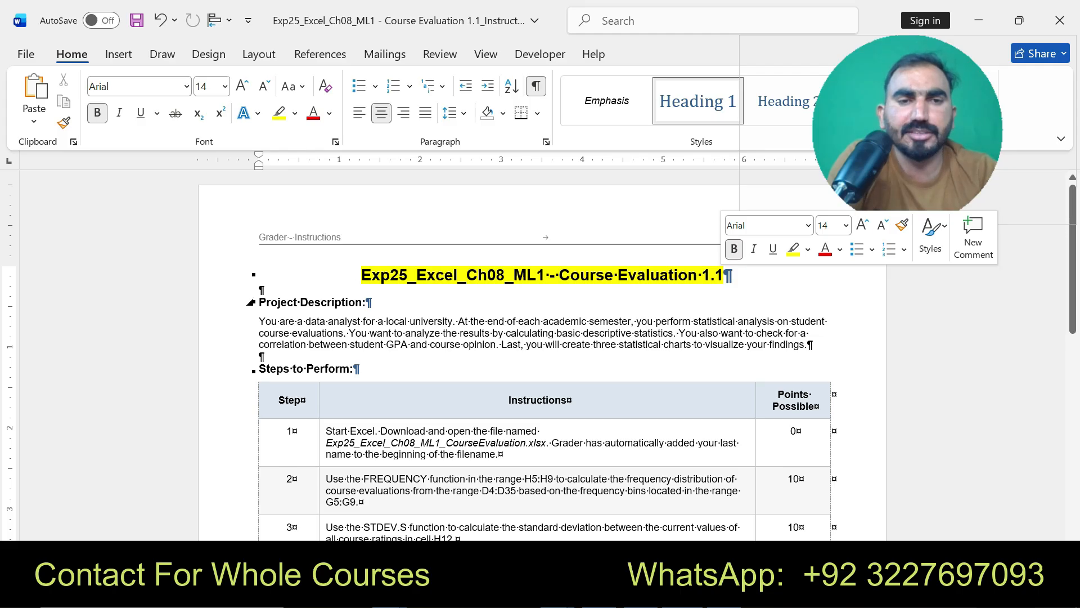
Step: Highlight the Project Description heading and its paragraph in yellow in the instructions document
left_click_drag(259, 303, 721, 333)
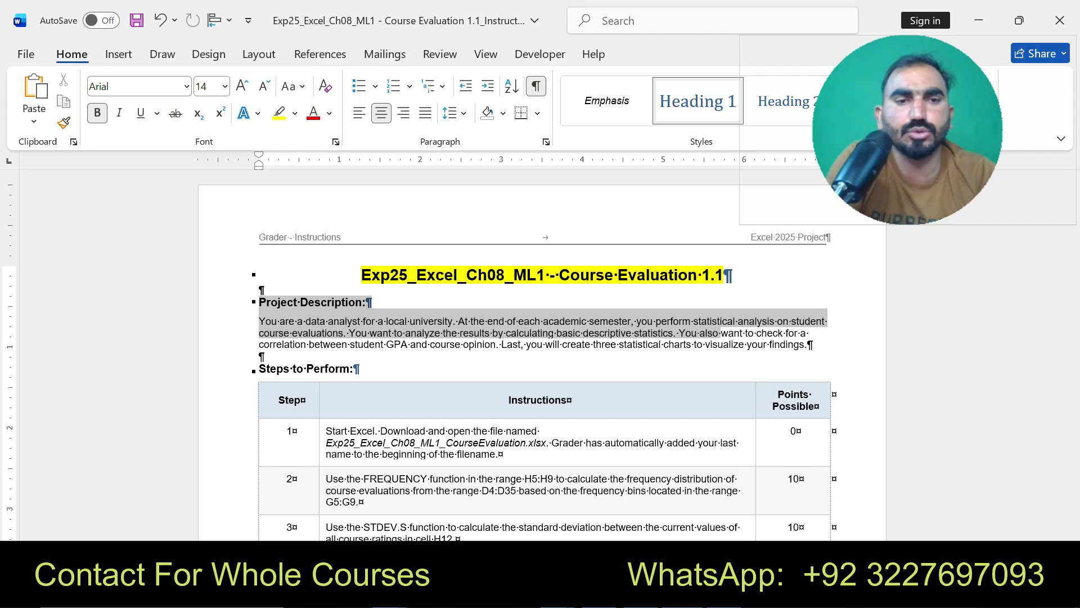
left_click_drag(721, 333, 811, 344)
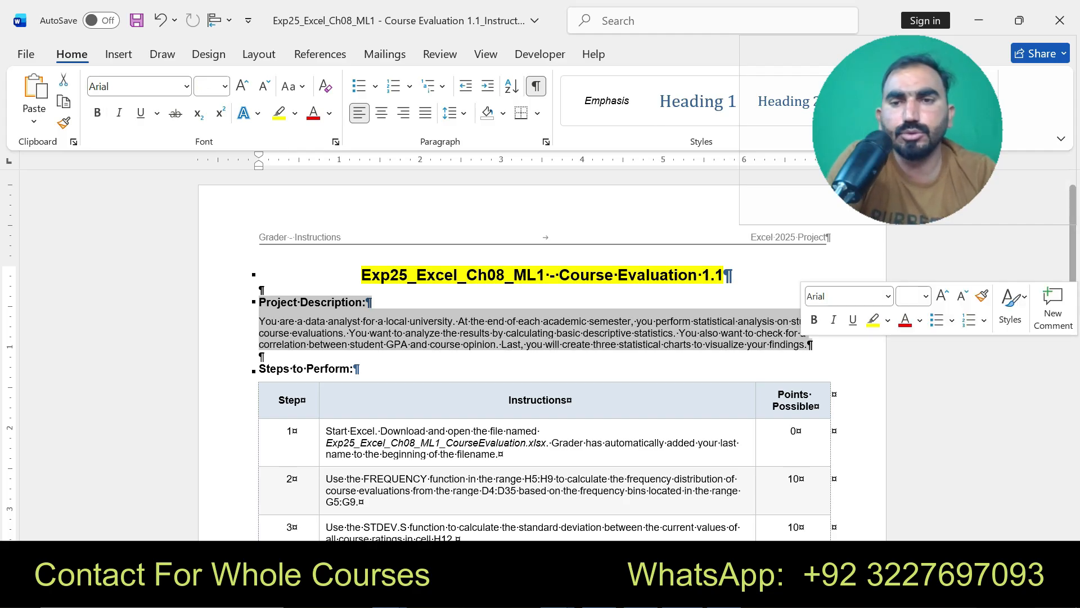
key("ctrl+alt+h")
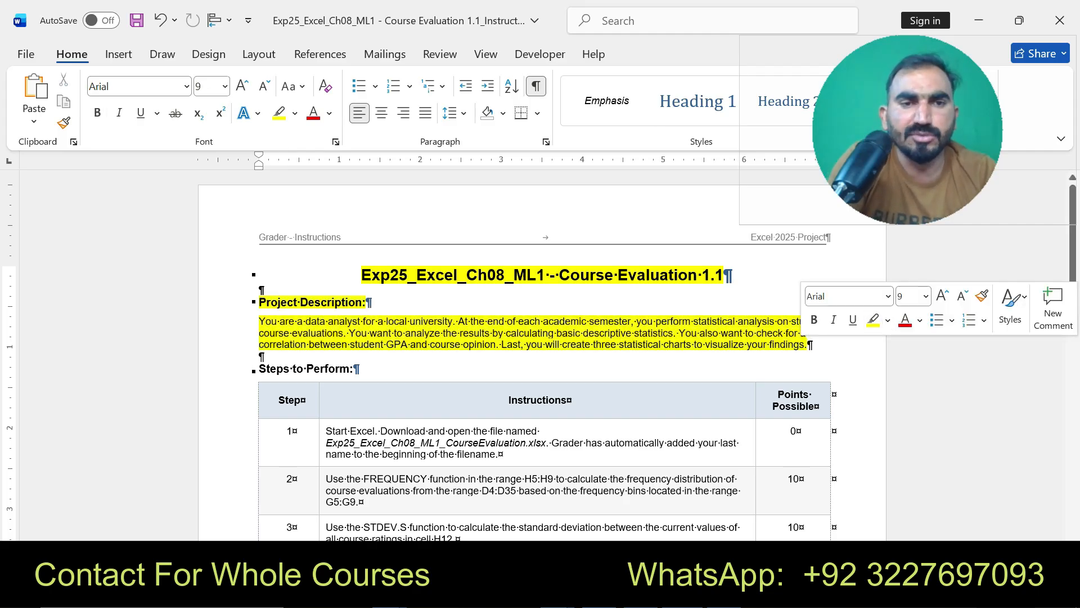
left_click_drag(260, 302, 810, 345)
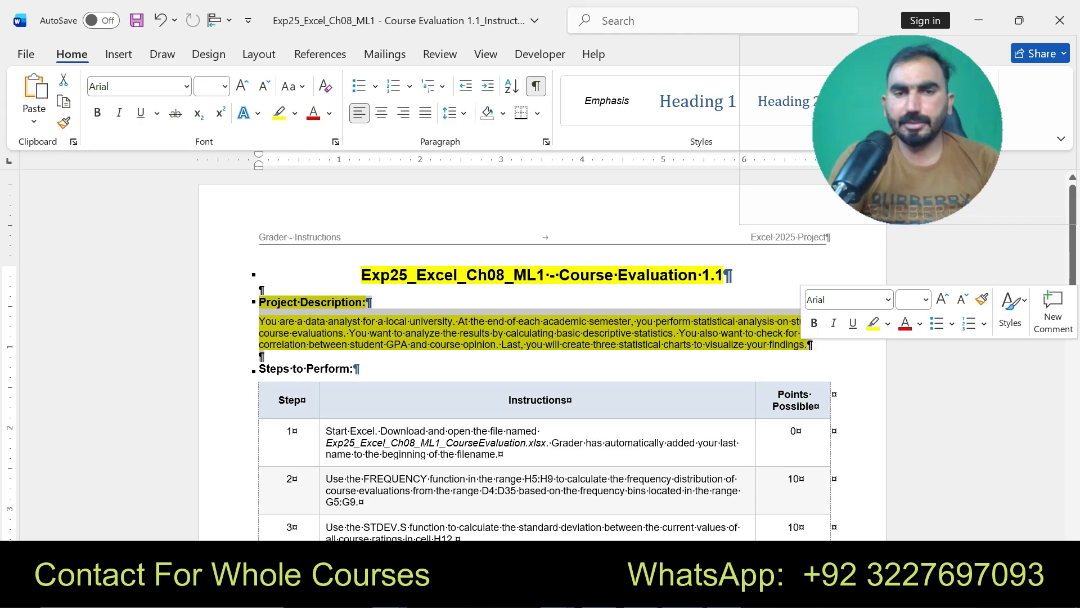
Step: Undo the yellow highlights on the project description and title, and check the course evaluation workbook in Excel
key("ctrl+z")
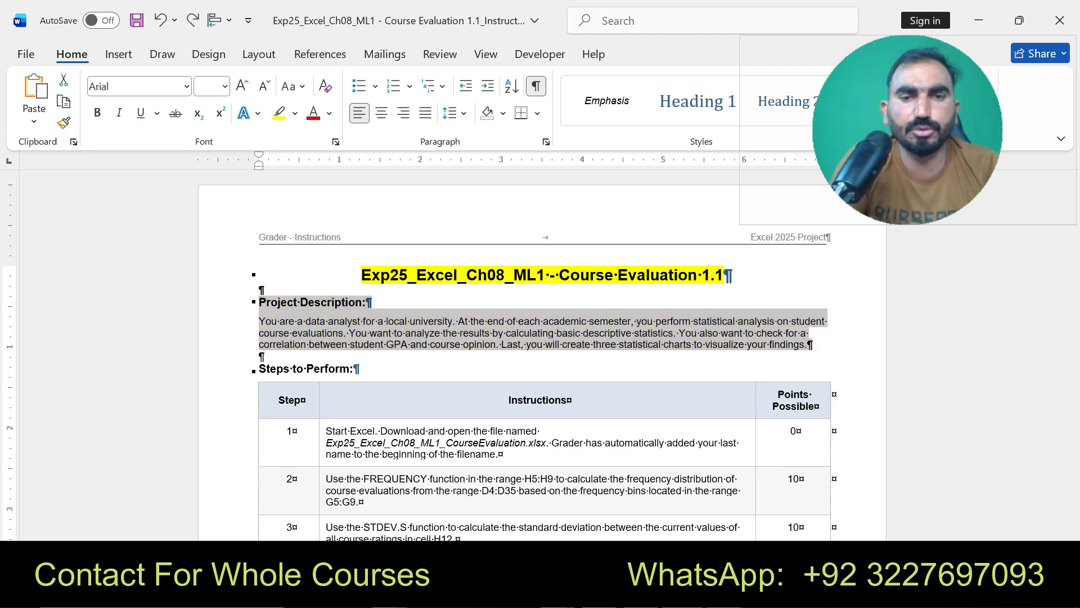
key("ctrl+z")
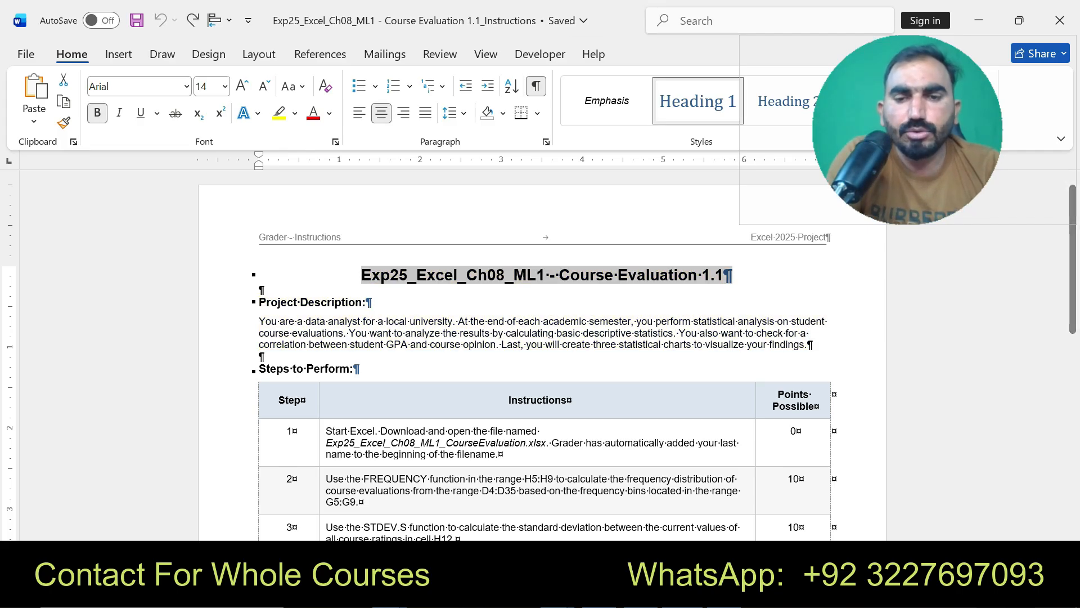
key("alt+Tab")
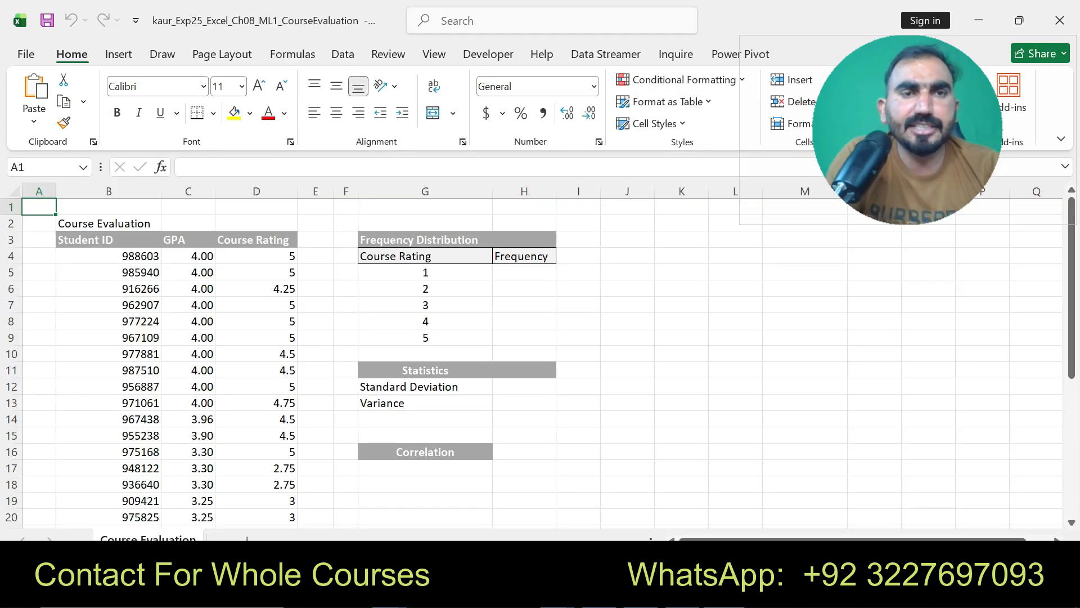
key("alt+Tab")
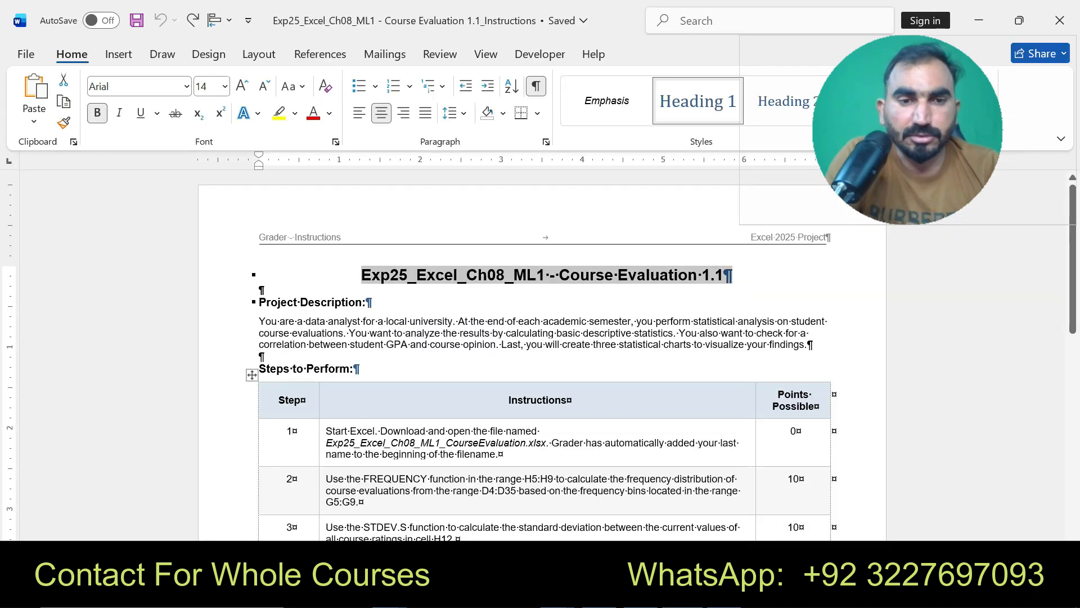
Step: Highlight the instruction texts of steps 1 and 2 in yellow in the Steps to Perform table
left_click_drag(326, 432, 499, 454)
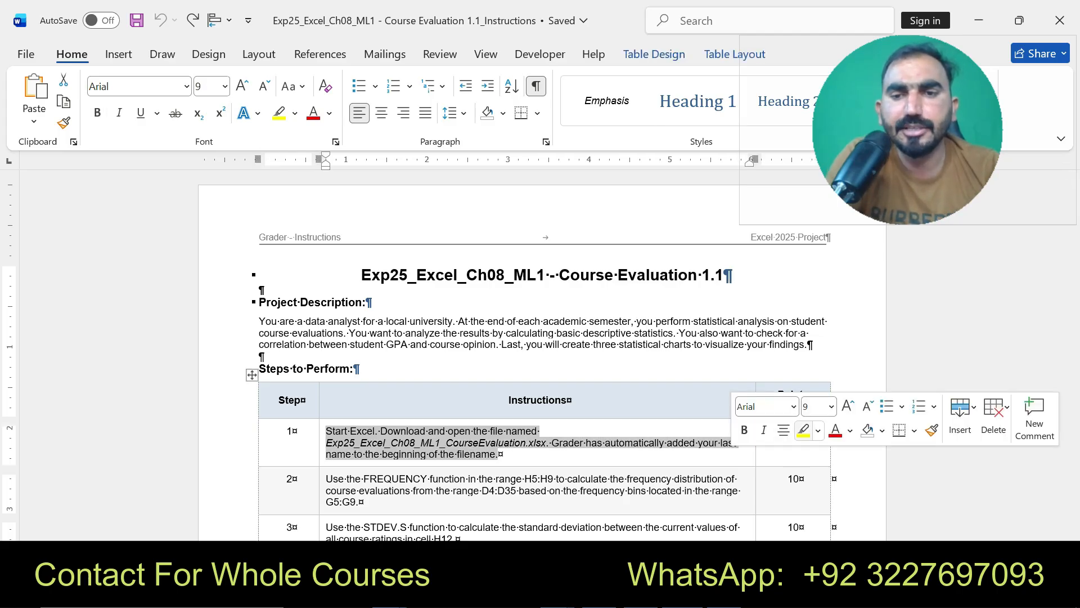
left_click(804, 431)
left_click_drag(327, 431, 498, 454)
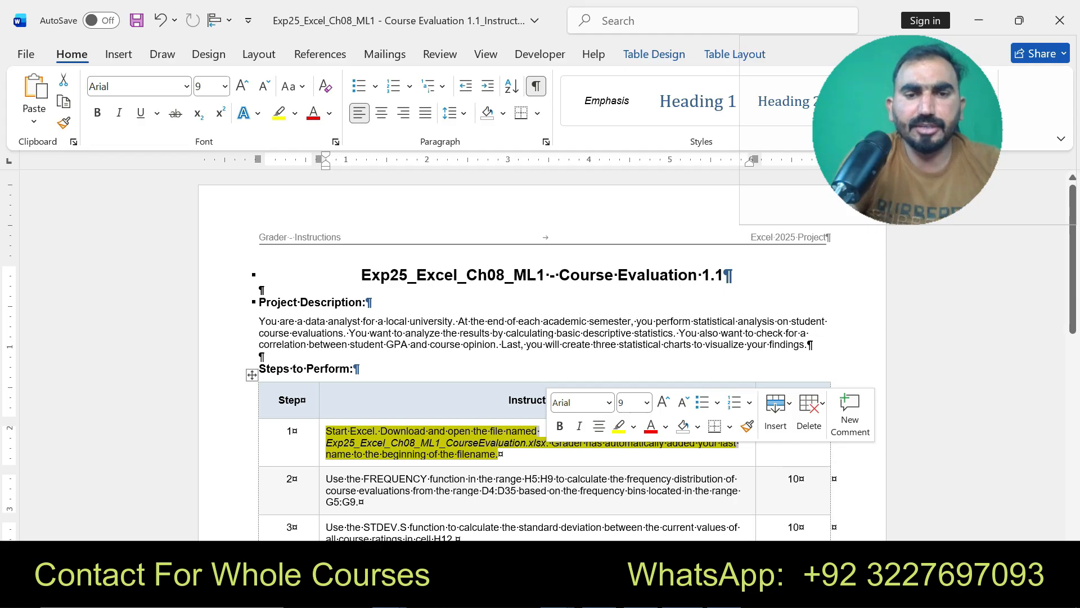
left_click_drag(326, 479, 359, 502)
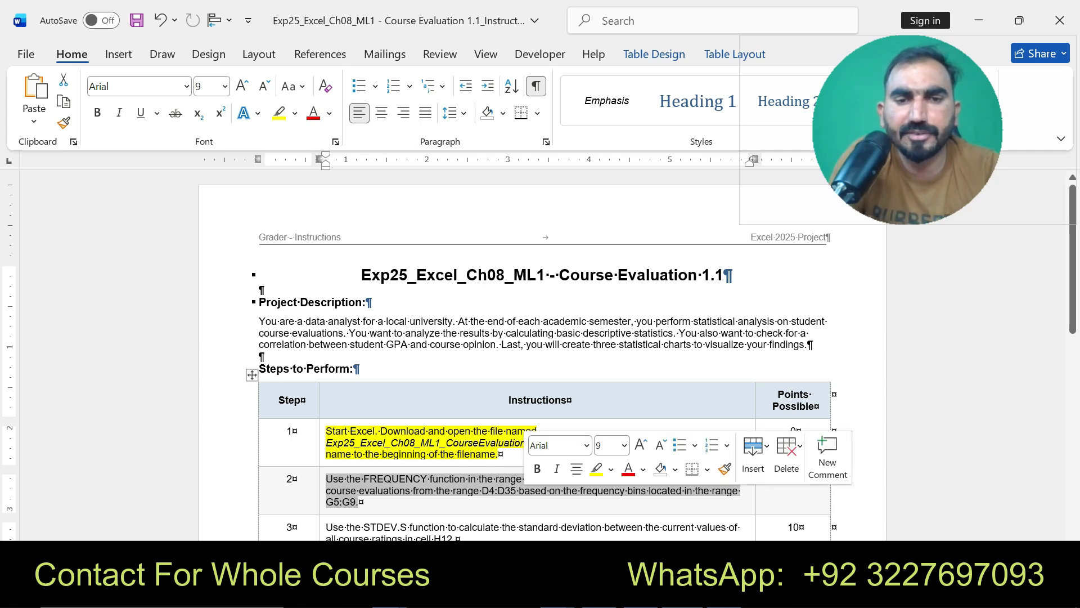
left_click(596, 469)
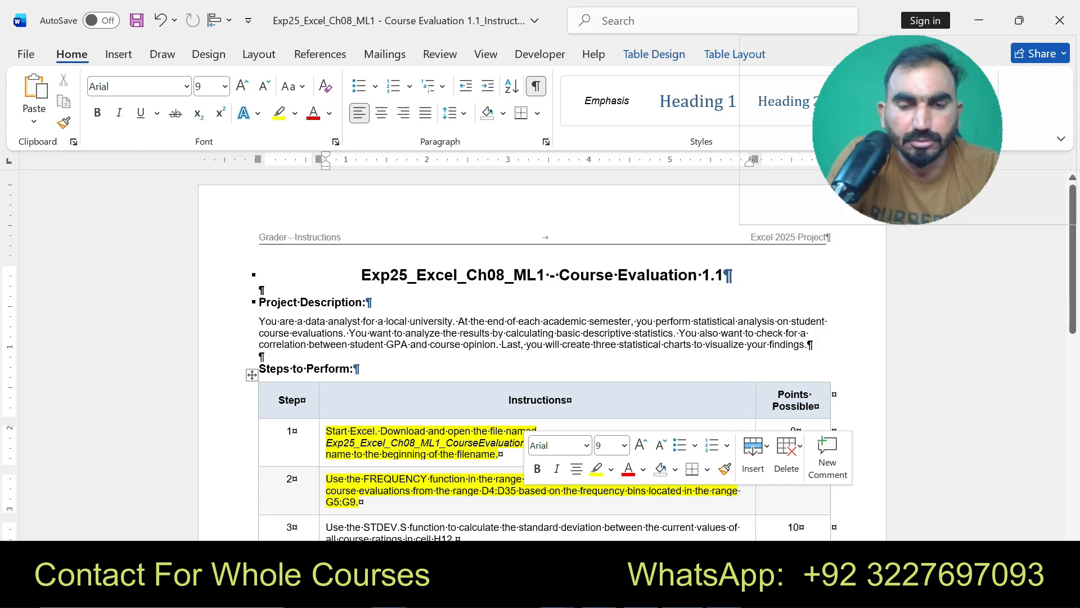
Step: Switch to the Excel workbook and enter =FREQUENCY(D4:D35,G5:G9) in cell H5 for the course rating frequency distribution
key("alt+Tab")
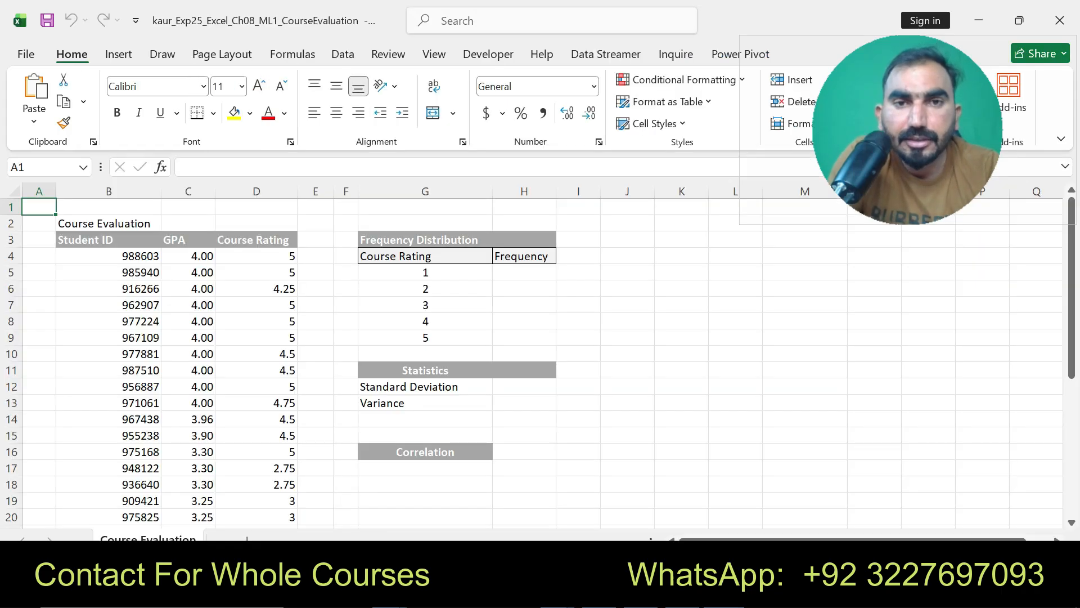
left_click(523, 272)
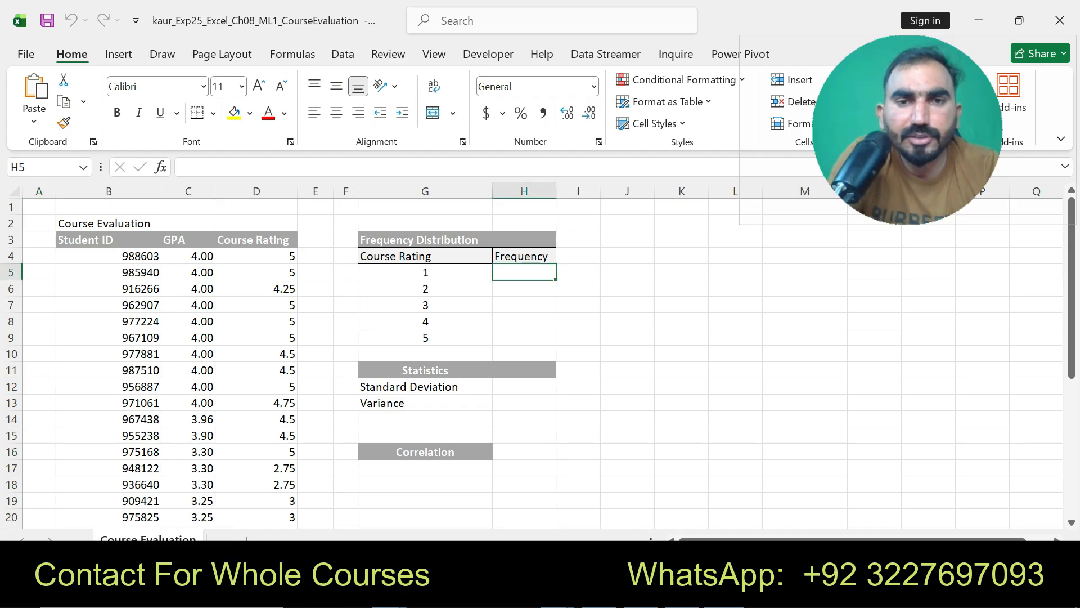
type("=FRE")
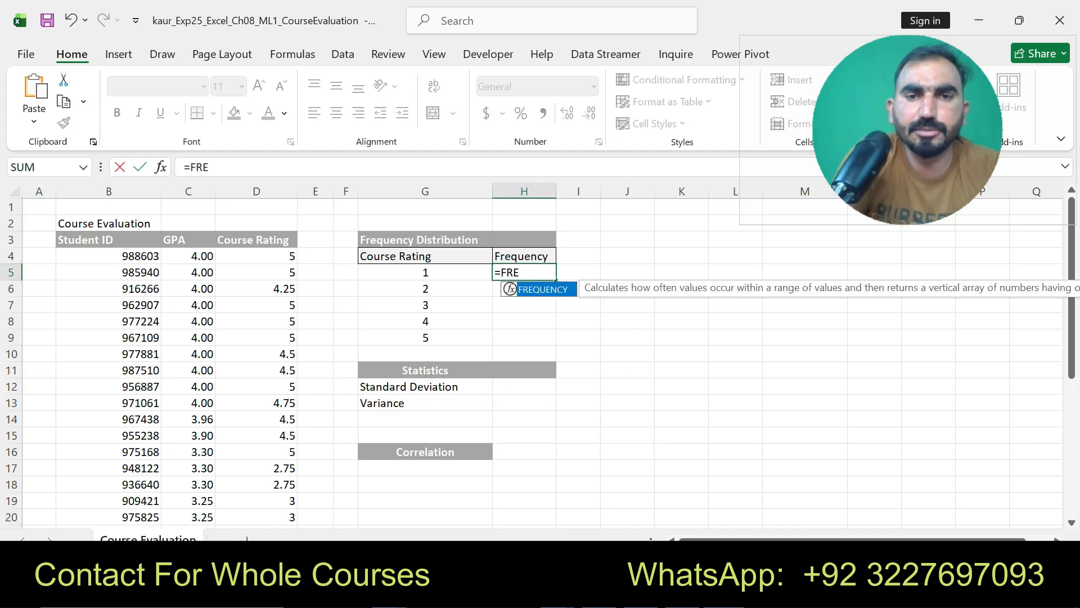
key("Tab")
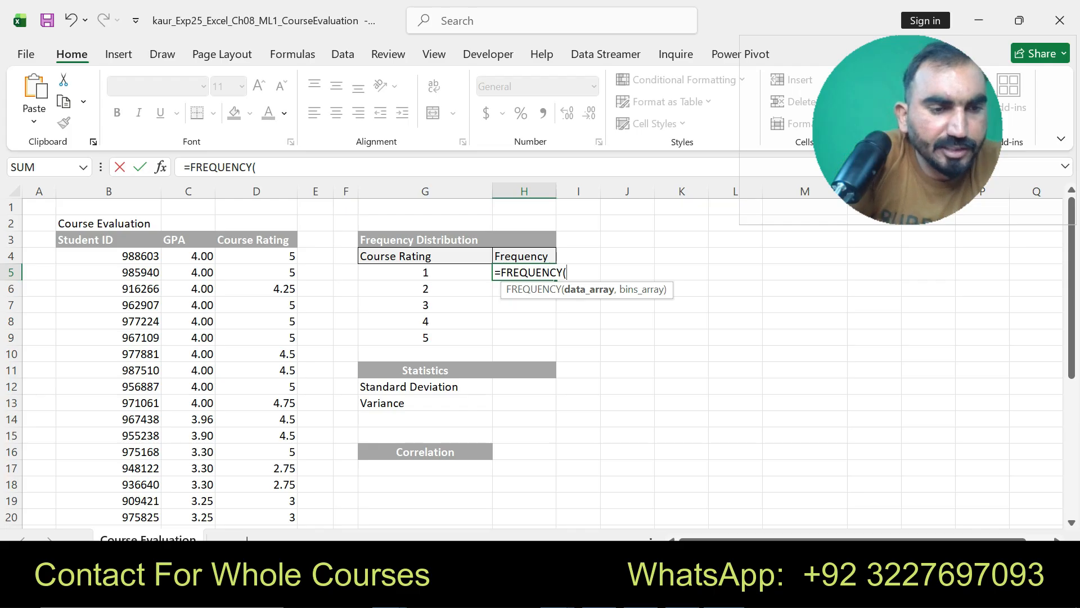
type("D")
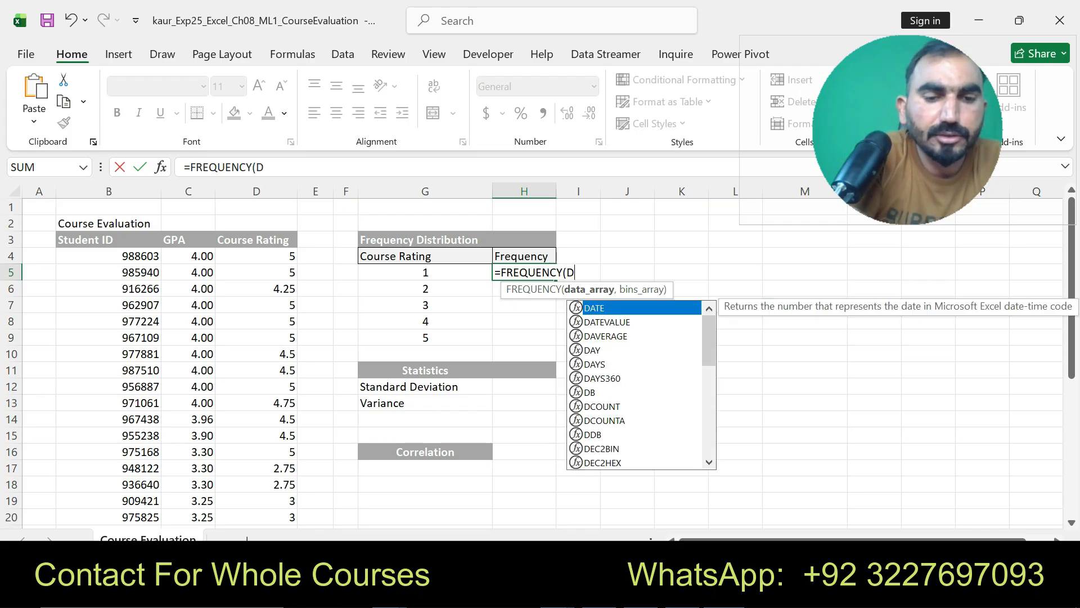
type("4:D")
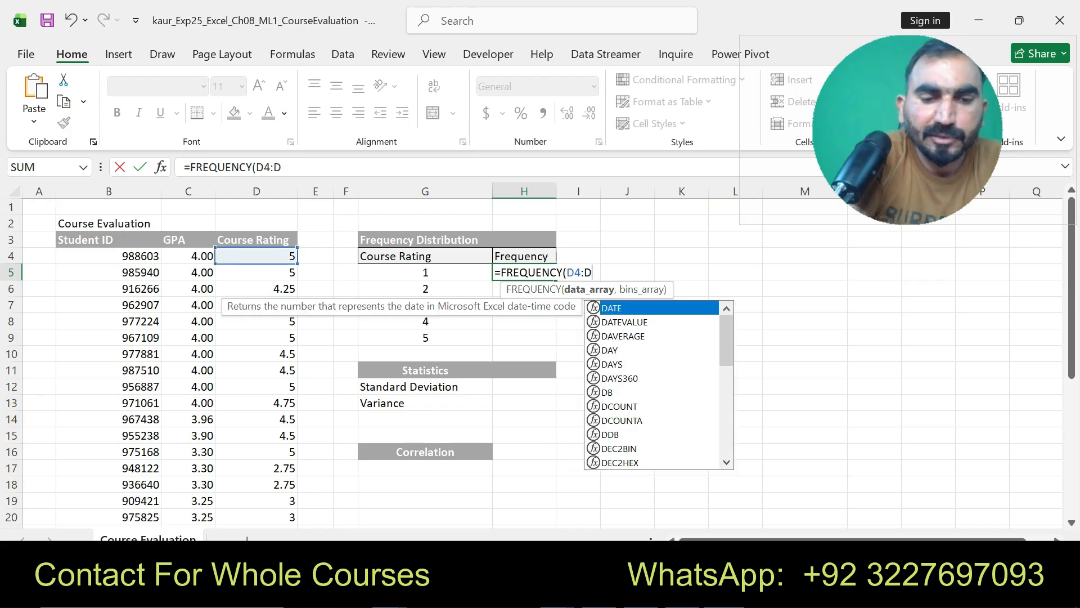
type("35,")
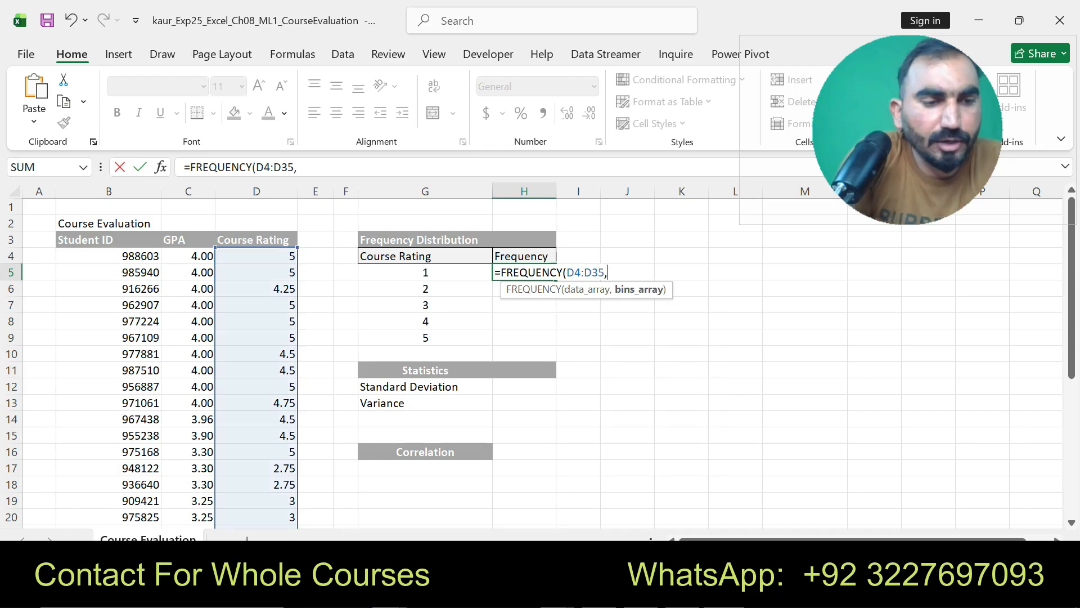
type("G5:G")
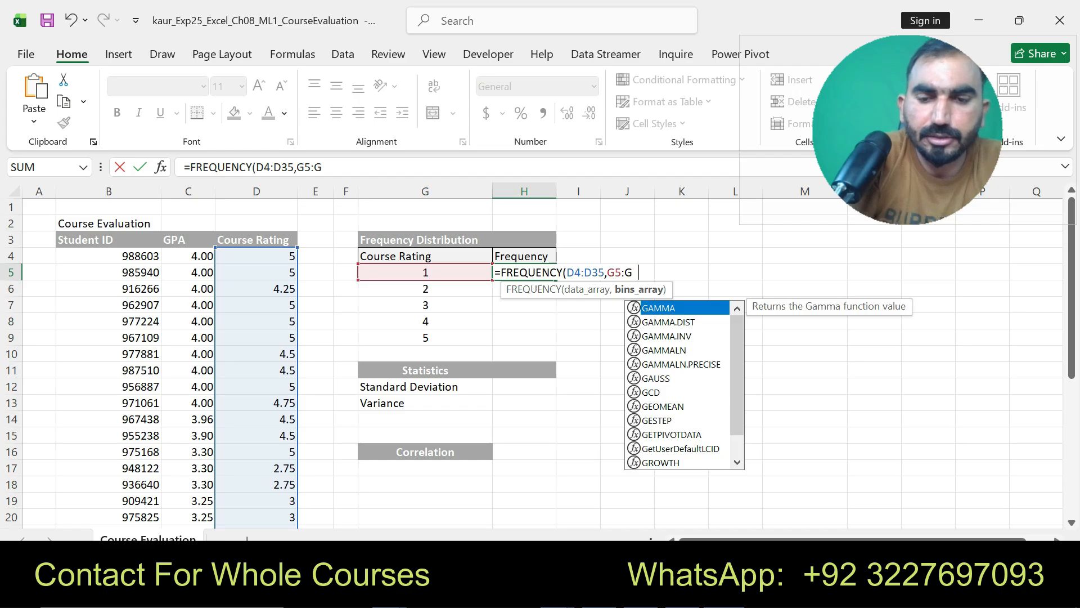
type("9)")
key("Return")
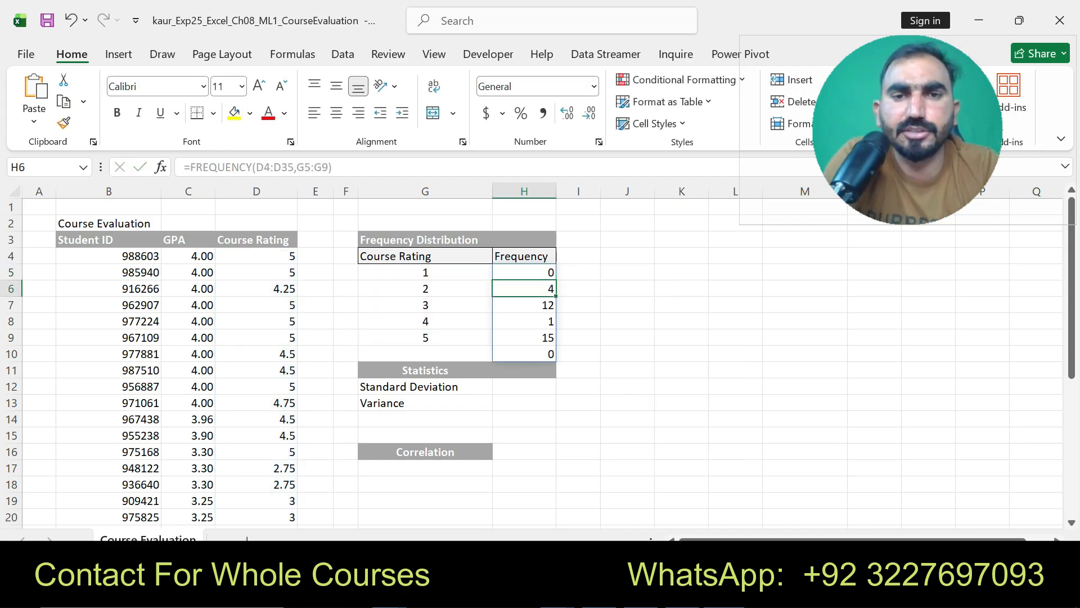
Step: Switch to the Word instructions and undo the yellow highlights on steps 1 and 2
key("alt+Tab")
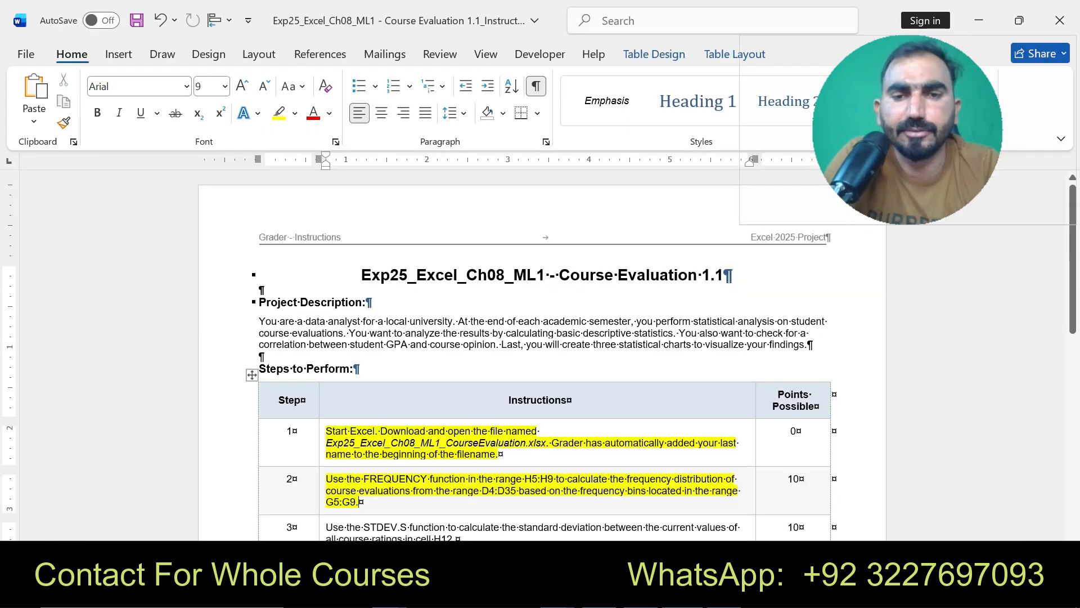
key("ctrl+z")
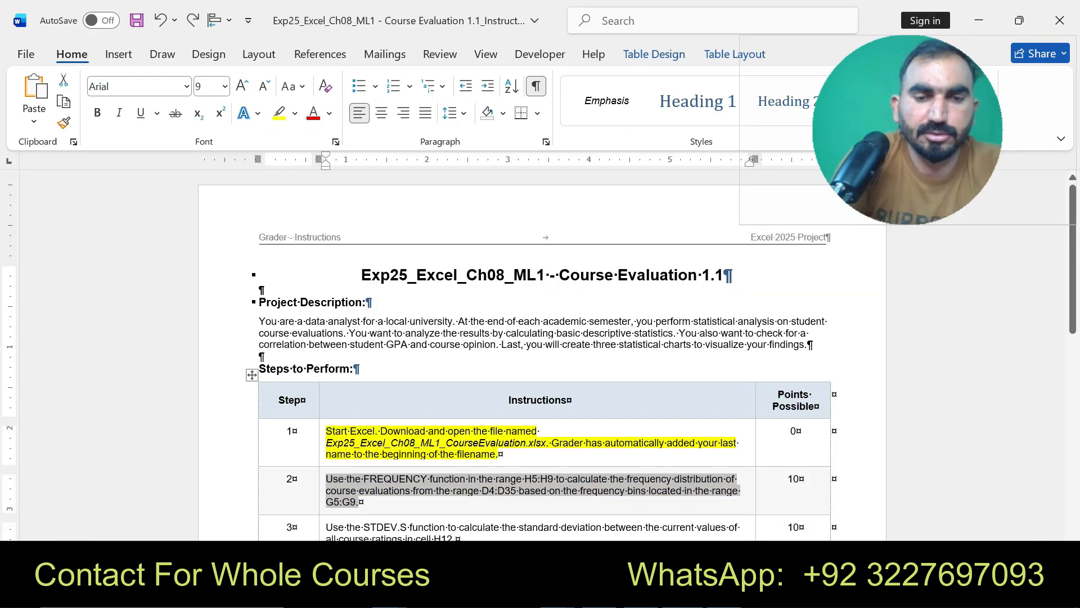
key("ctrl+z")
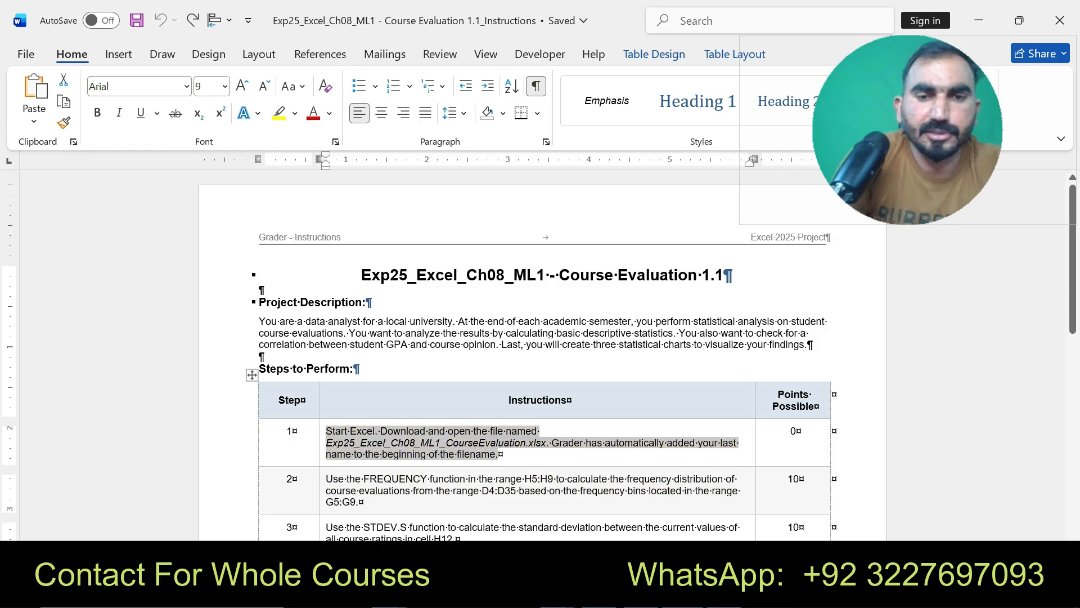
Step: Highlight the step 3 instruction about the STDEV.S function in yellow
scroll(539, 356, "down", 1)
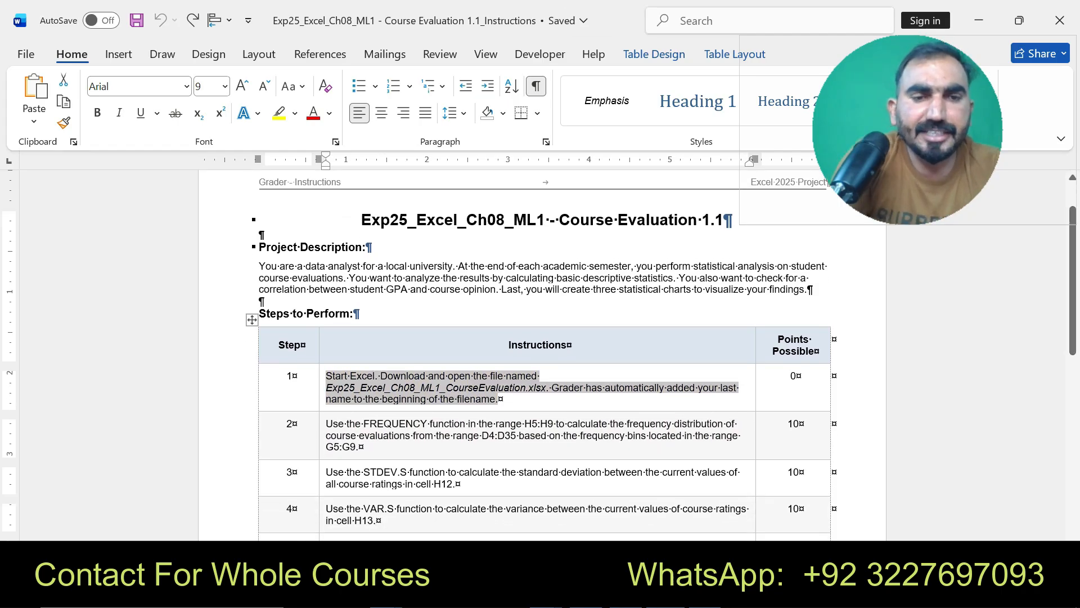
left_click_drag(327, 424, 434, 435)
left_click_drag(326, 473, 455, 484)
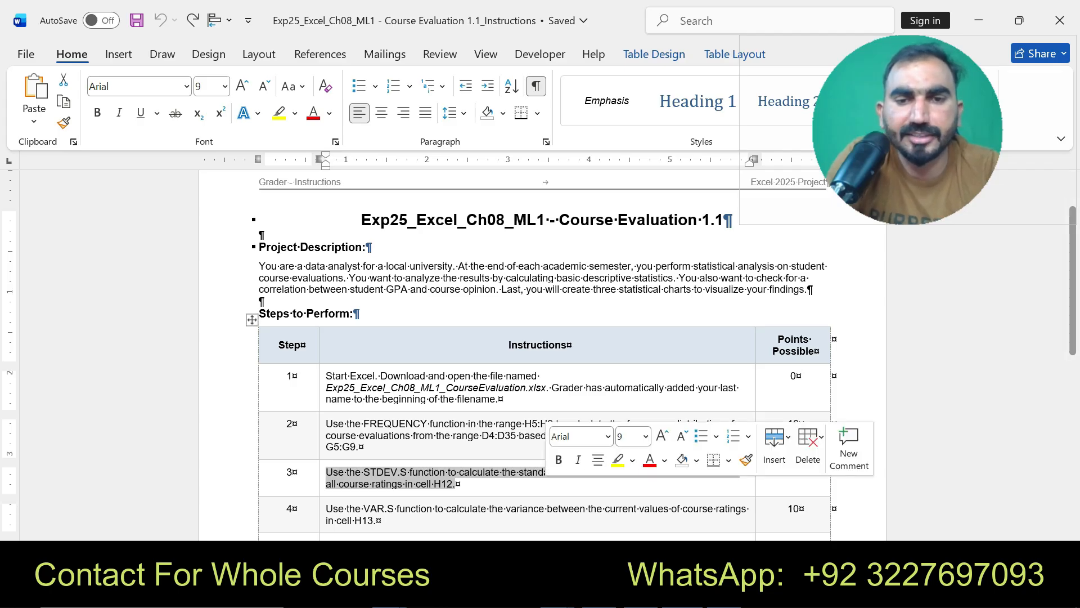
left_click(618, 460)
left_click_drag(326, 472, 455, 483)
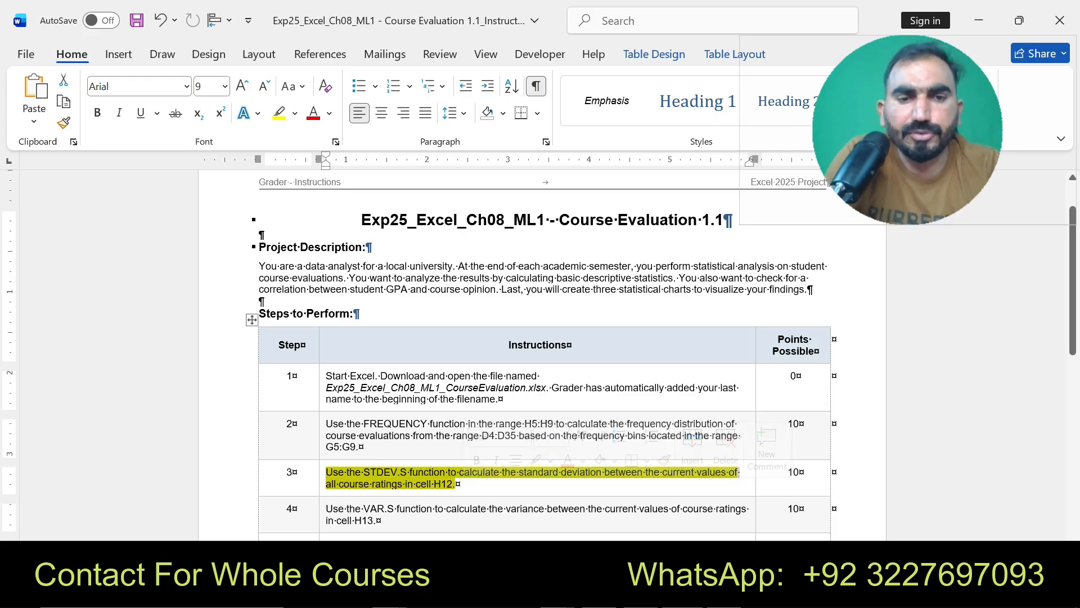
Step: Switch to the Excel workbook and calculate the course ratings' standard deviation in cell H12 with =STDEV.S(D4:D35)
key("alt+Tab")
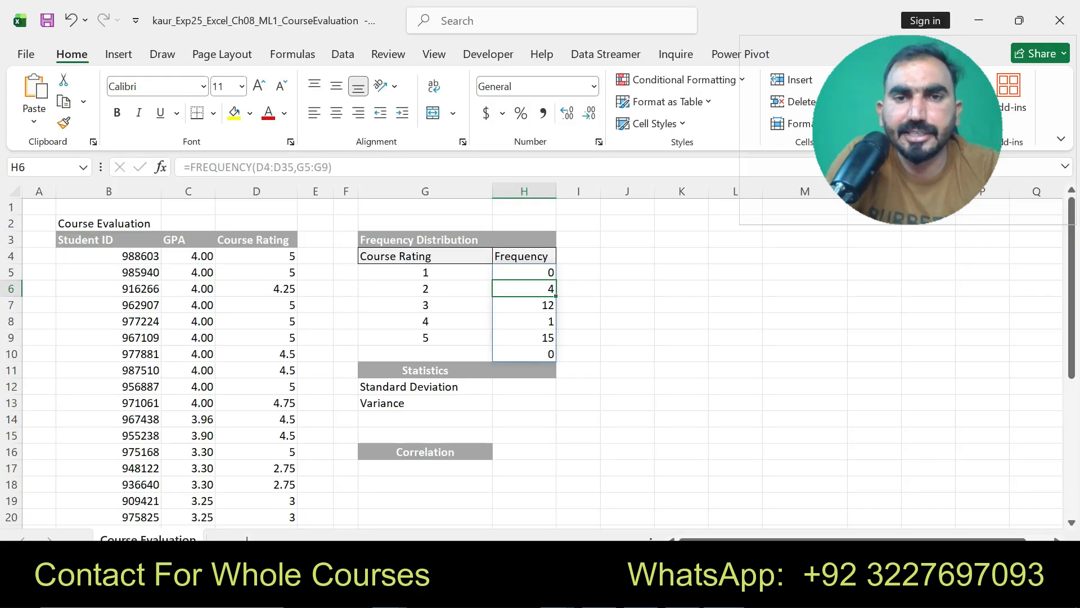
left_click(524, 386)
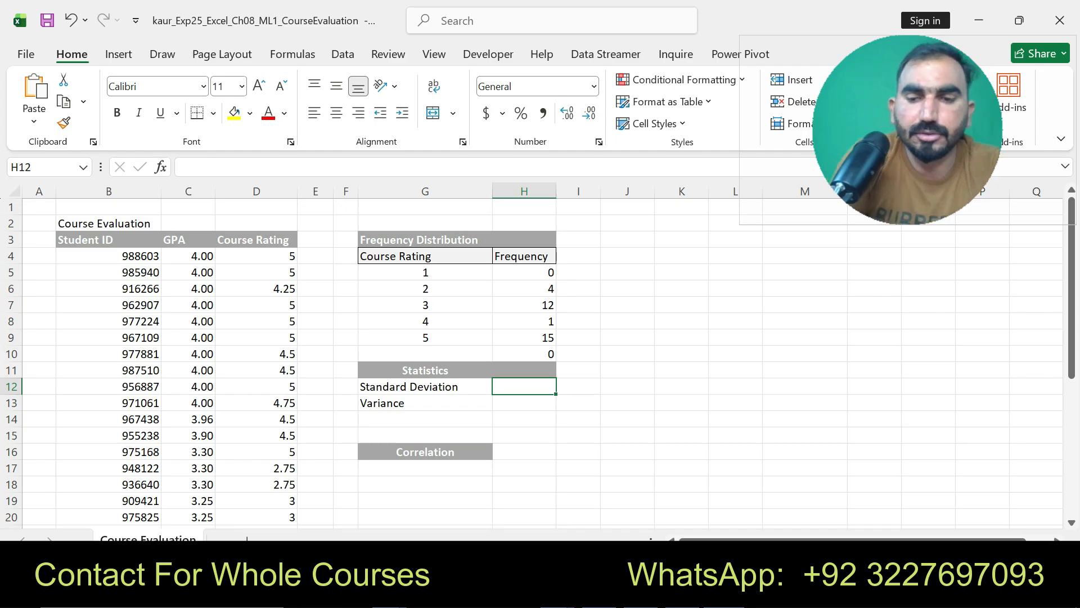
type("=ST")
key("Down")
key("Down")
key("Tab")
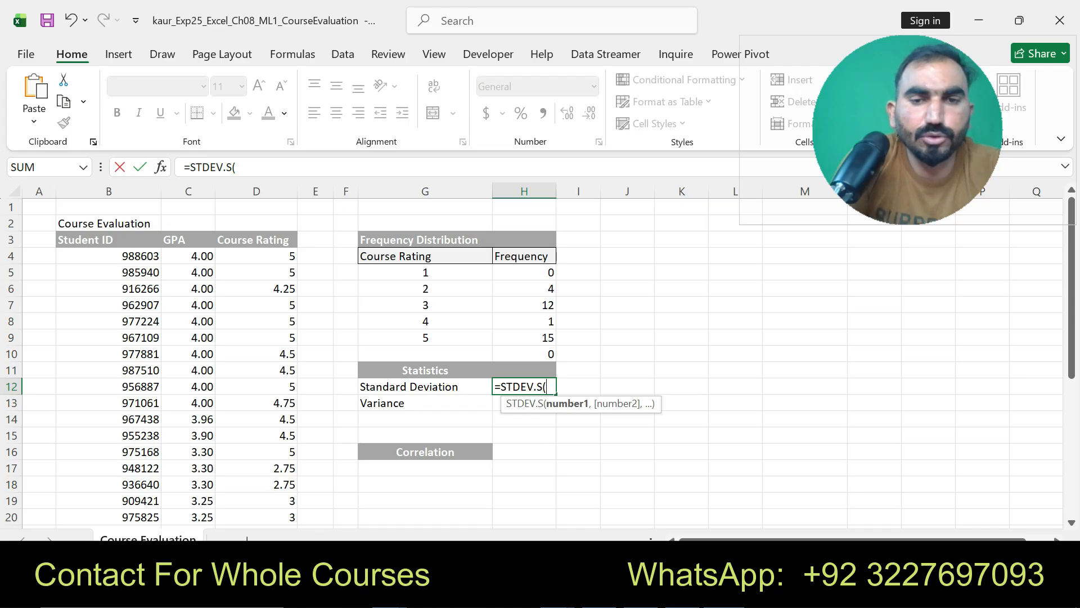
type("D4:")
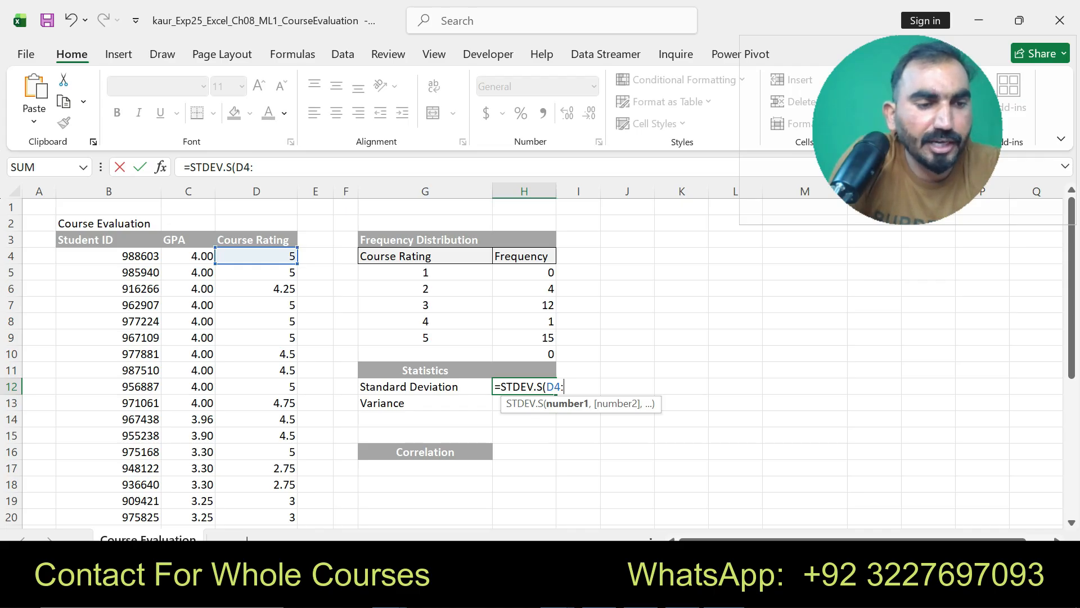
type("D35)")
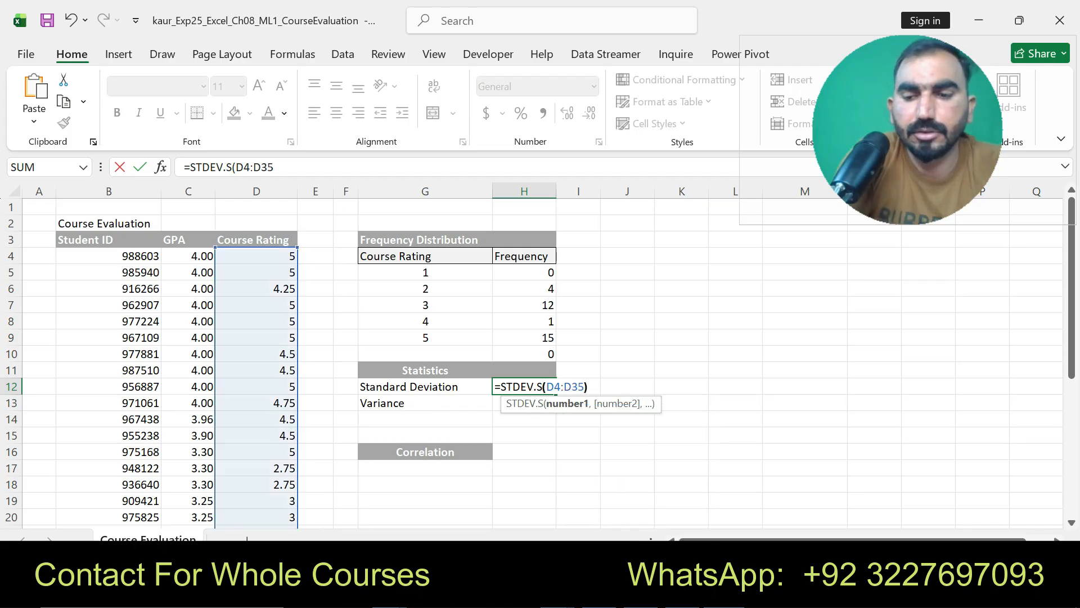
key("Return")
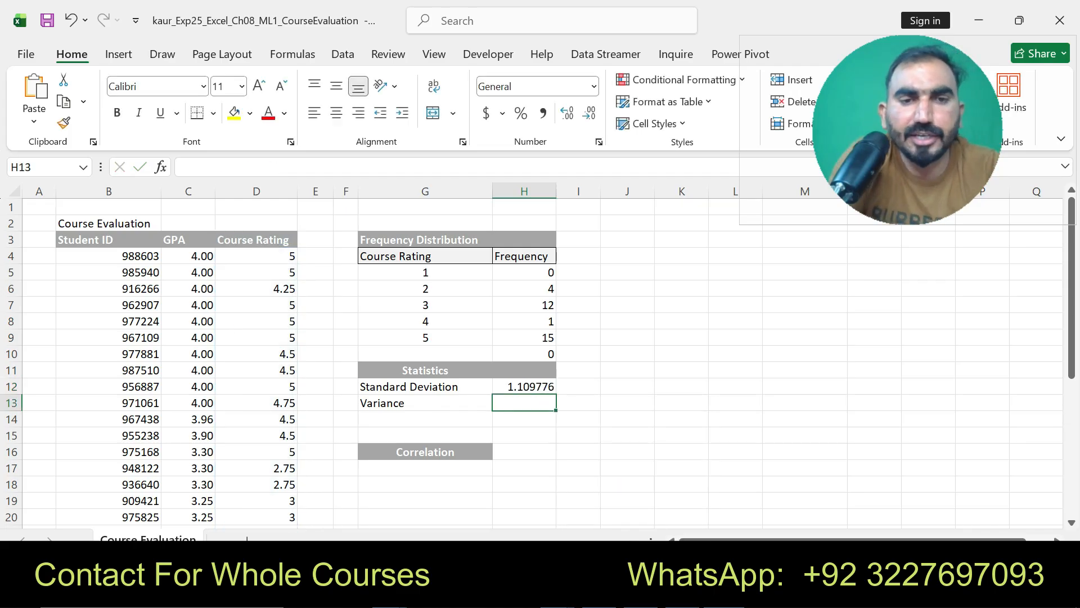
Step: Switch to the Word instructions and undo the yellow highlight on step 3
key("alt+Tab")
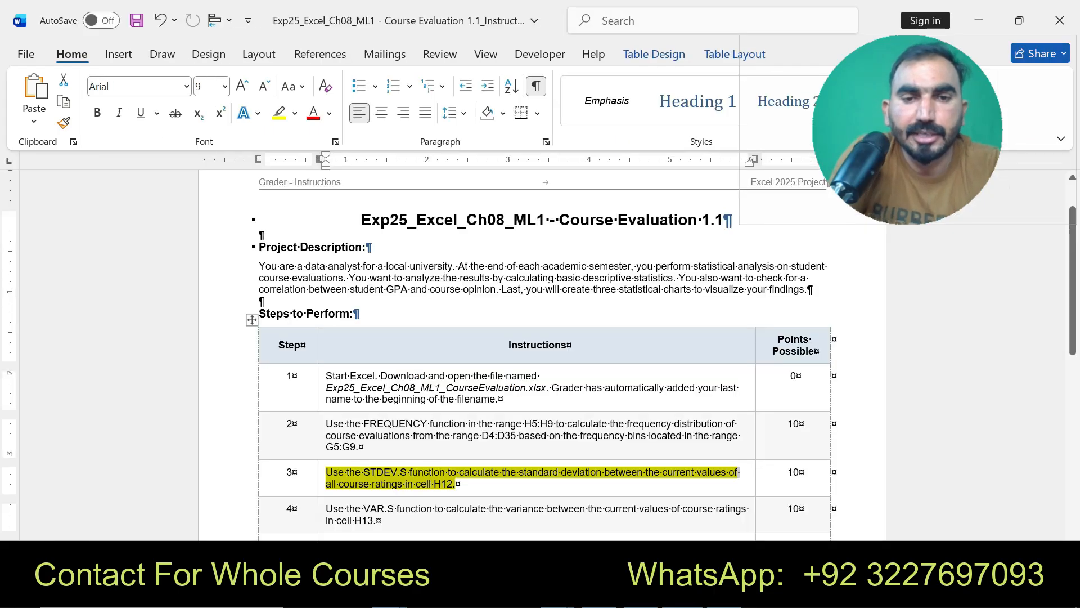
key("ctrl+z")
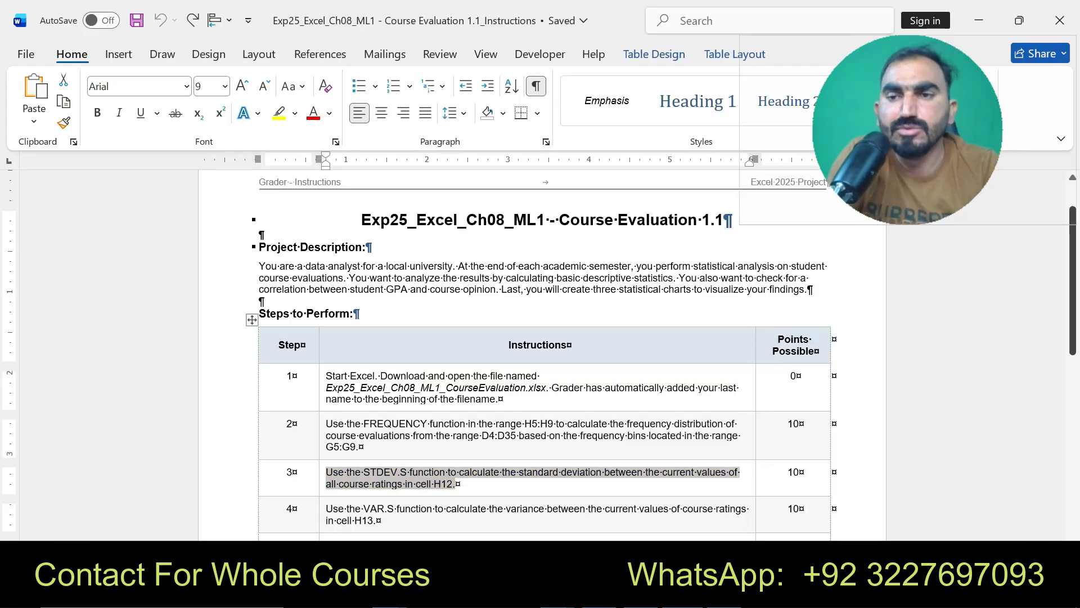
Step: Highlight the step 4 instruction about the VAR.S function in yellow
scroll(540, 355, "down", 10)
scroll(541, 355, "up", 3)
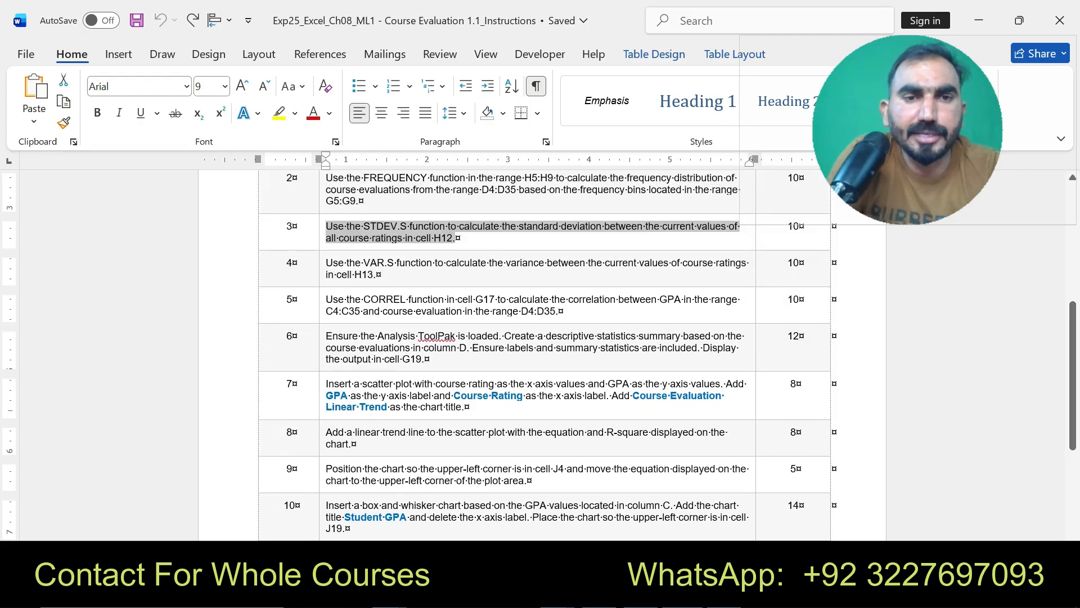
left_click_drag(326, 263, 376, 275)
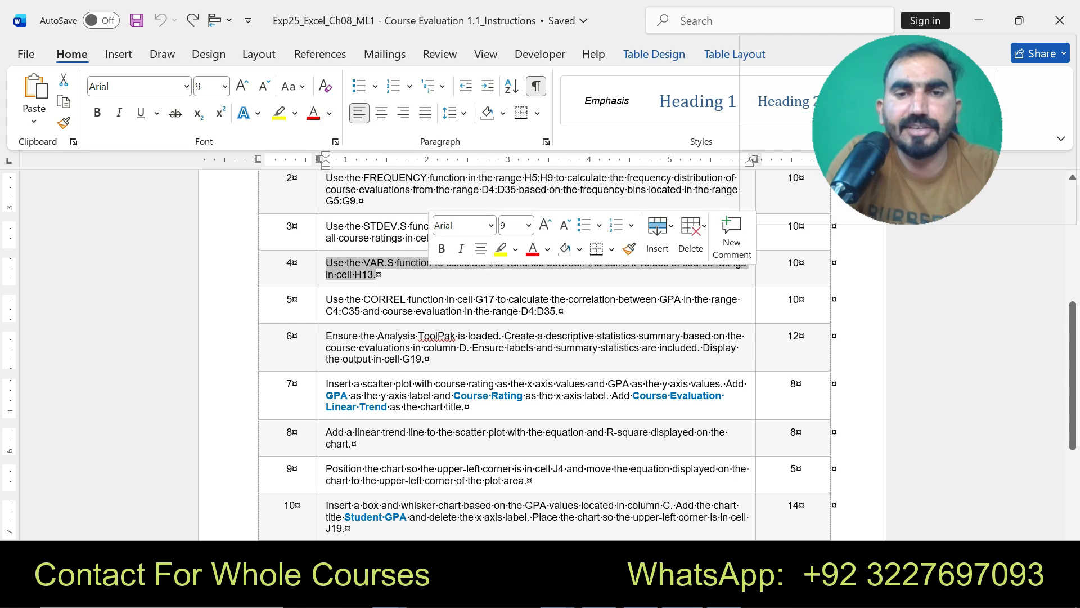
left_click(501, 249)
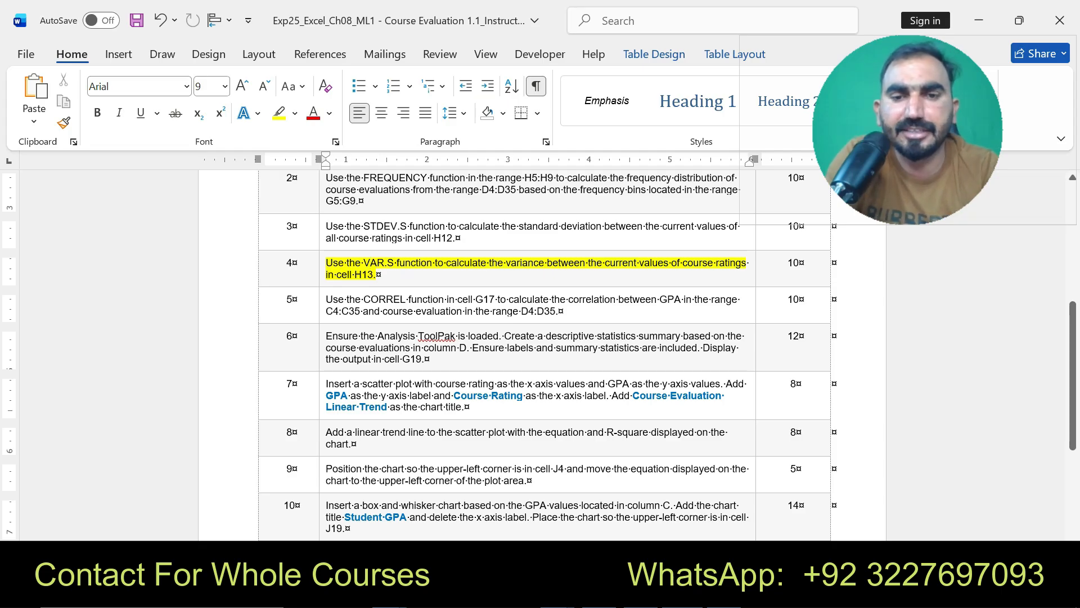
Step: Switch to the Excel workbook and calculate the course ratings' variance in cell H13 with =VAR.S(D4:D35)
key("alt+Tab")
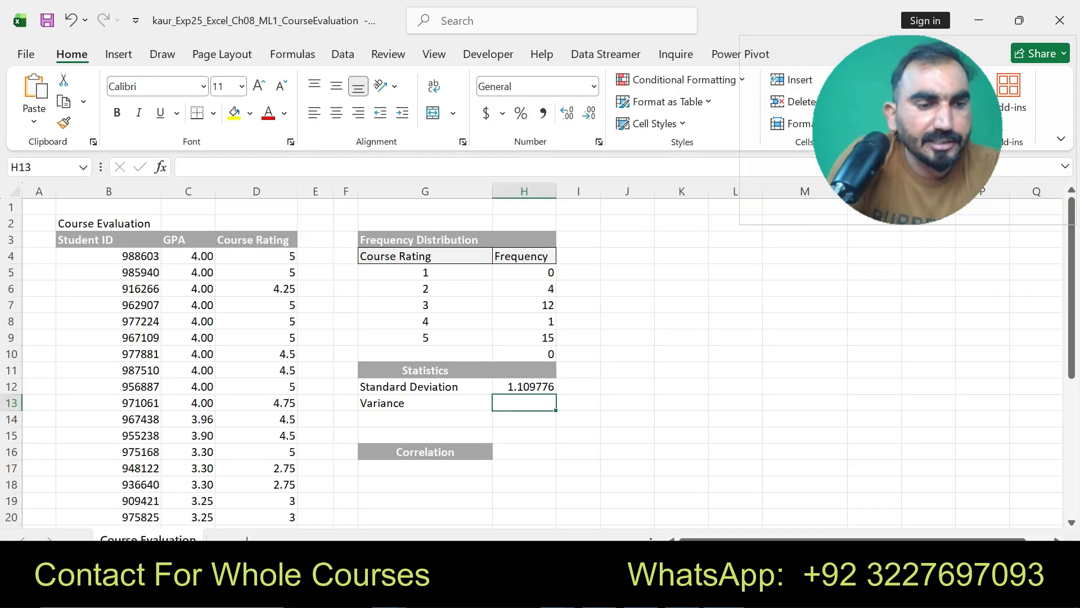
type("=VAR")
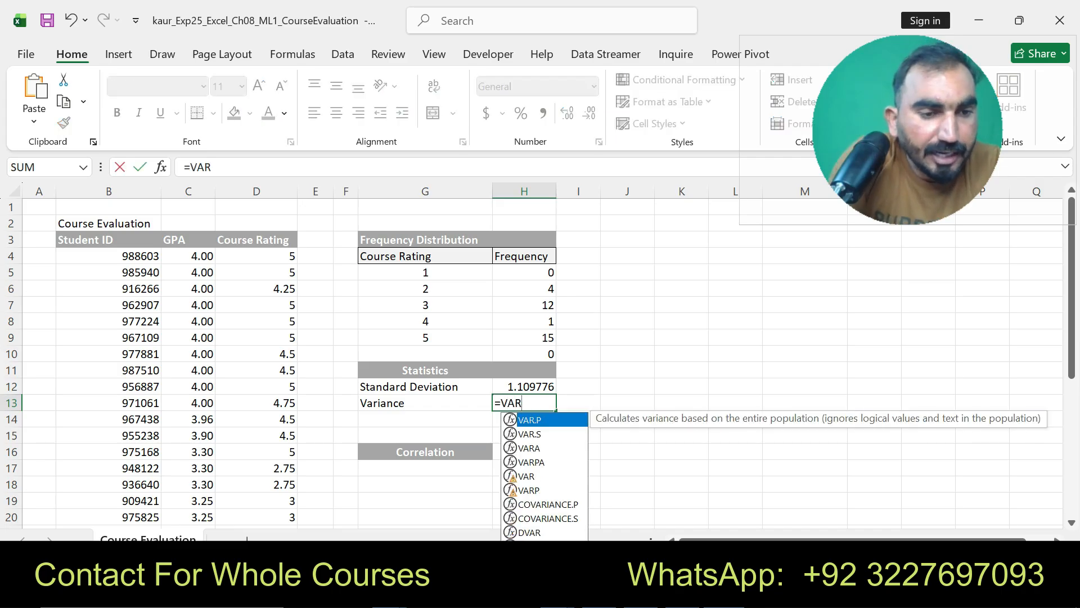
key("Down")
key("Tab")
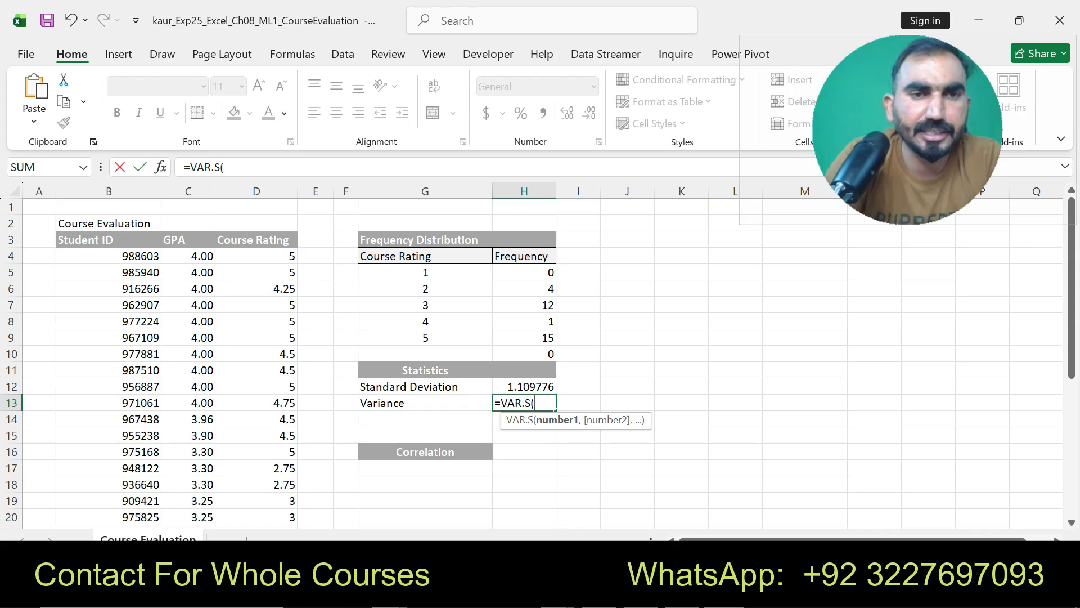
left_click_drag(256, 256, 290, 487)
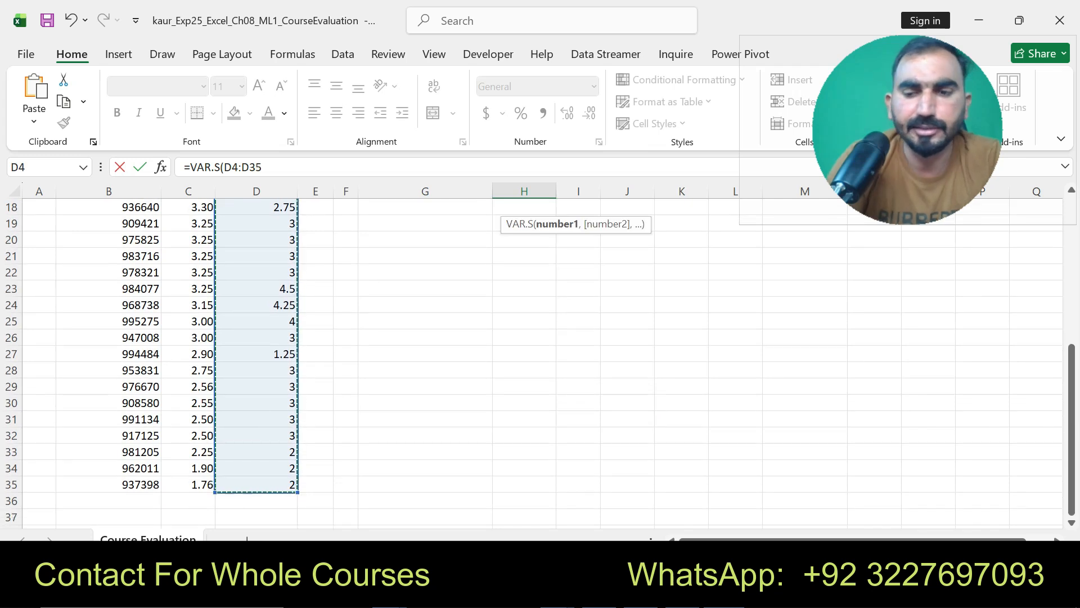
key("Return")
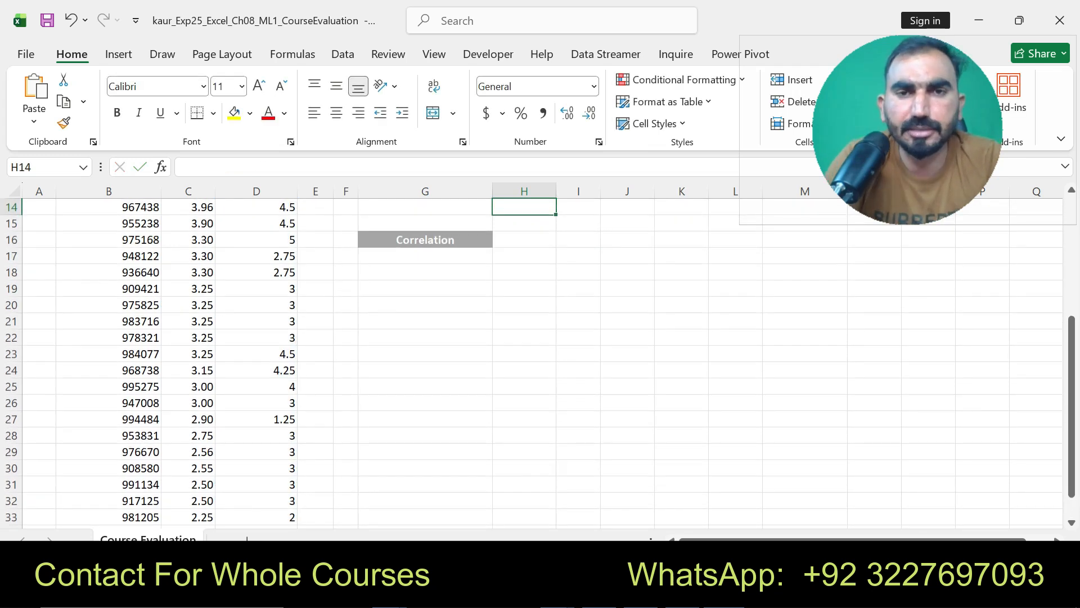
left_click_drag(1071, 355, 1071, 287)
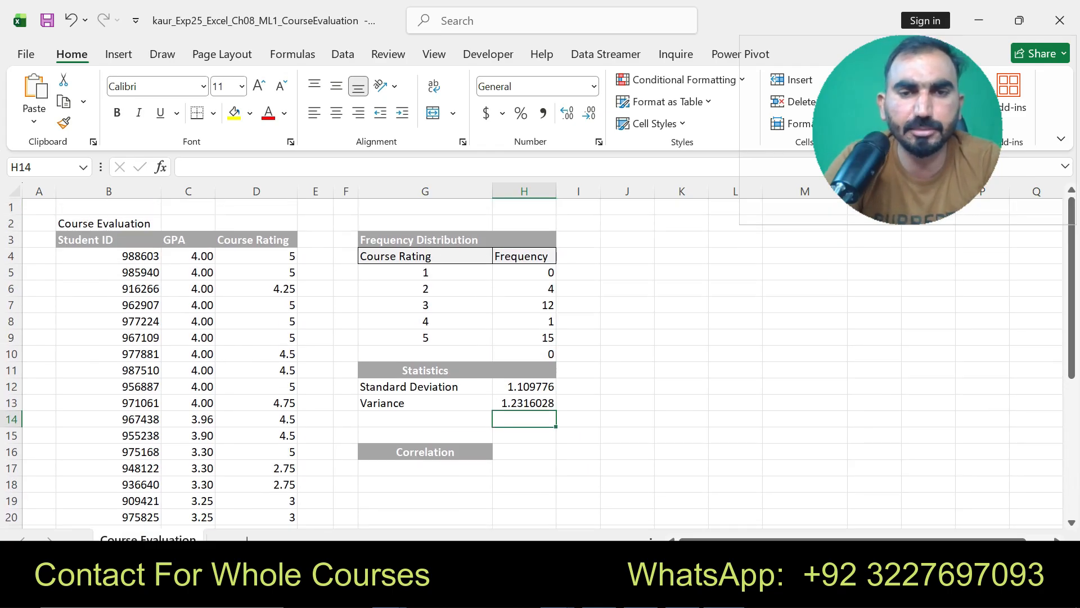
Step: Switch to the Word instructions, undo the yellow highlight on step 4 and highlight the step 5 CORREL instruction instead
key("alt+Tab")
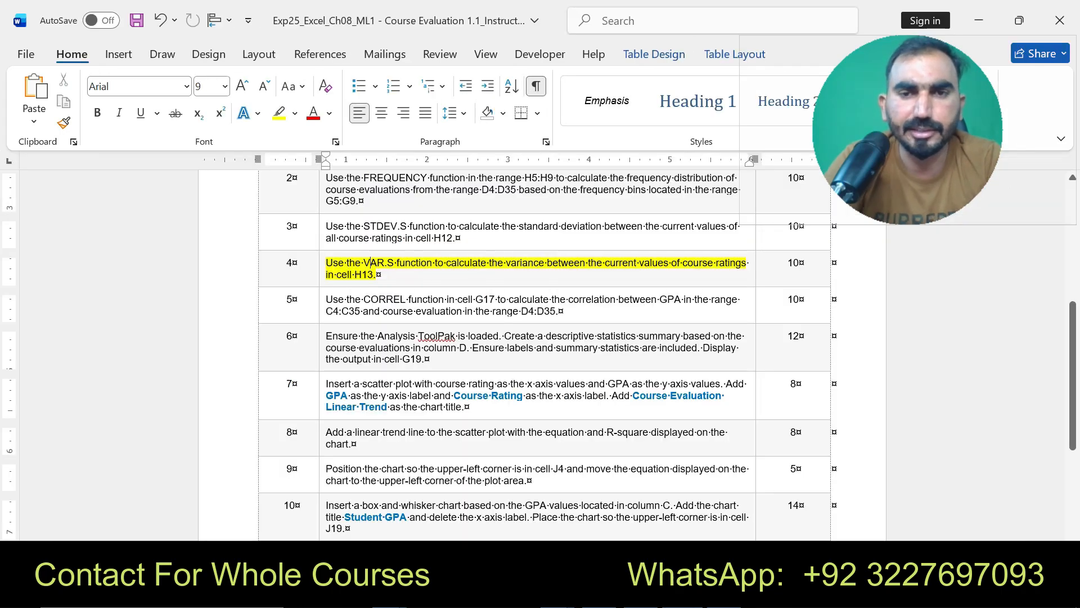
key("ctrl+z")
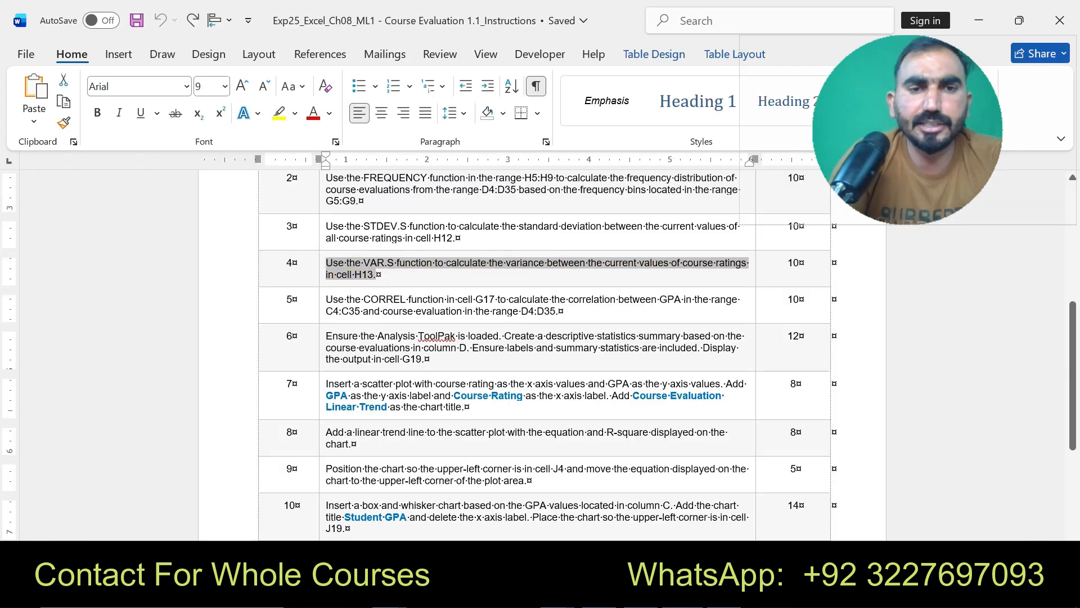
left_click_drag(326, 299, 559, 311)
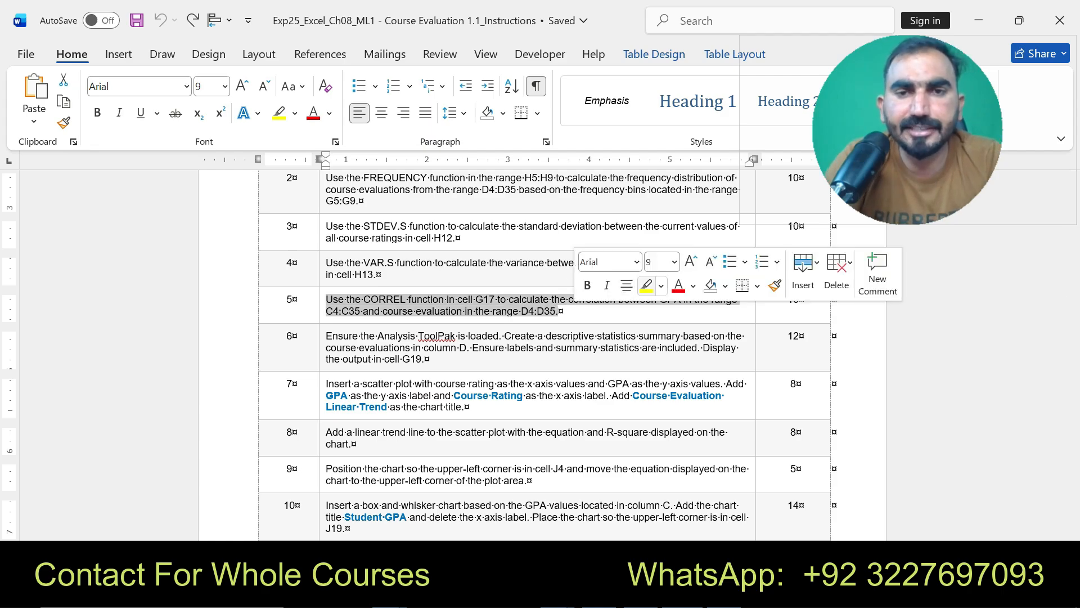
left_click(646, 285)
left_click_drag(326, 299, 558, 312)
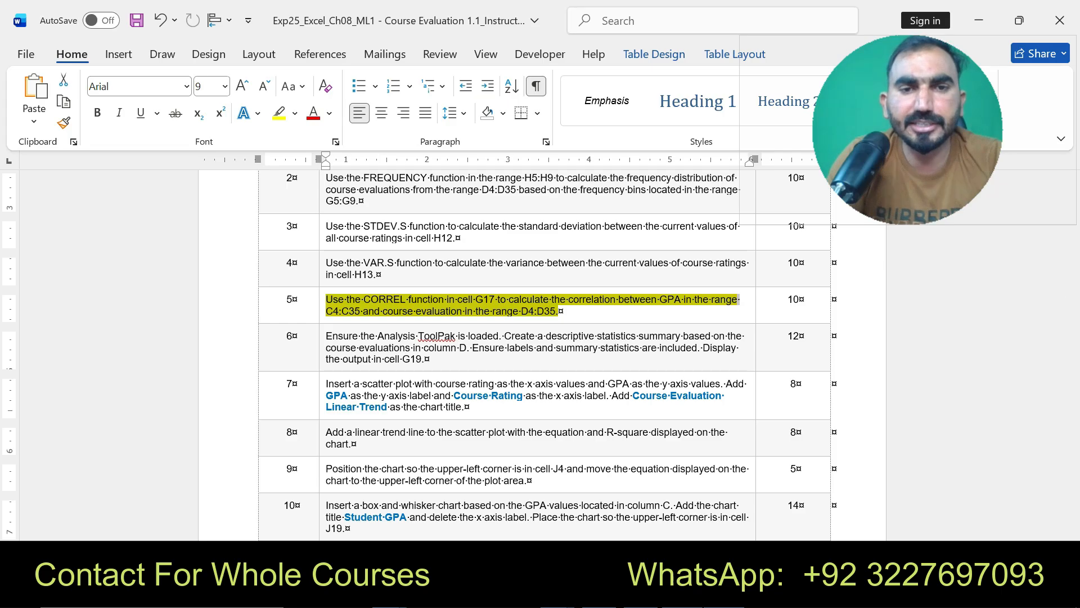
Step: Switch to the Excel workbook and calculate the correlation between GPA and course rating in cell G17 with =CORREL(C4:C35,D4:D35)
key("alt+Tab")
left_click(524, 451)
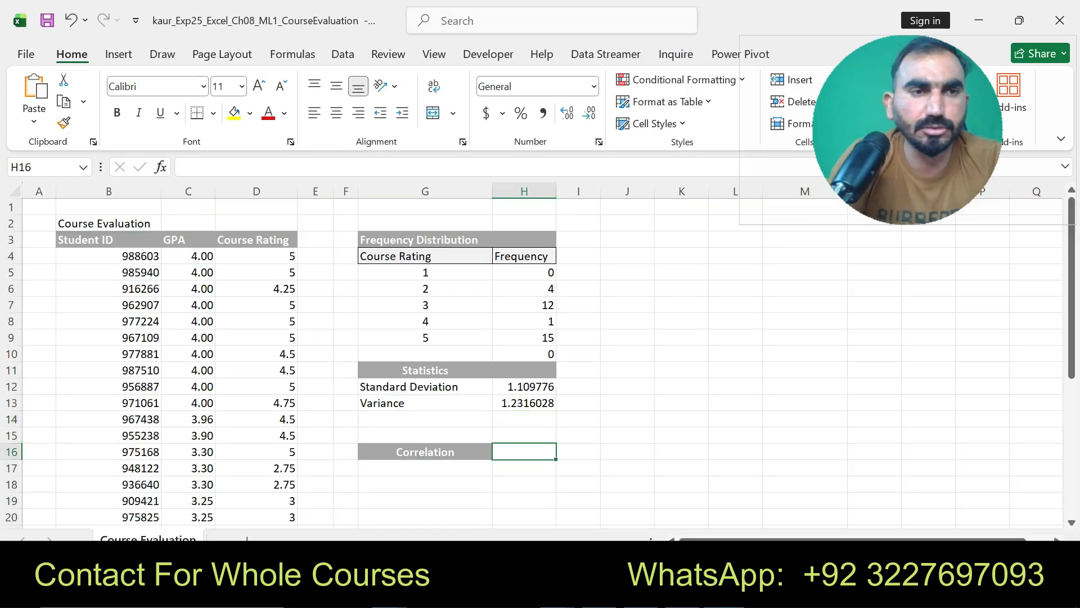
left_click(425, 468)
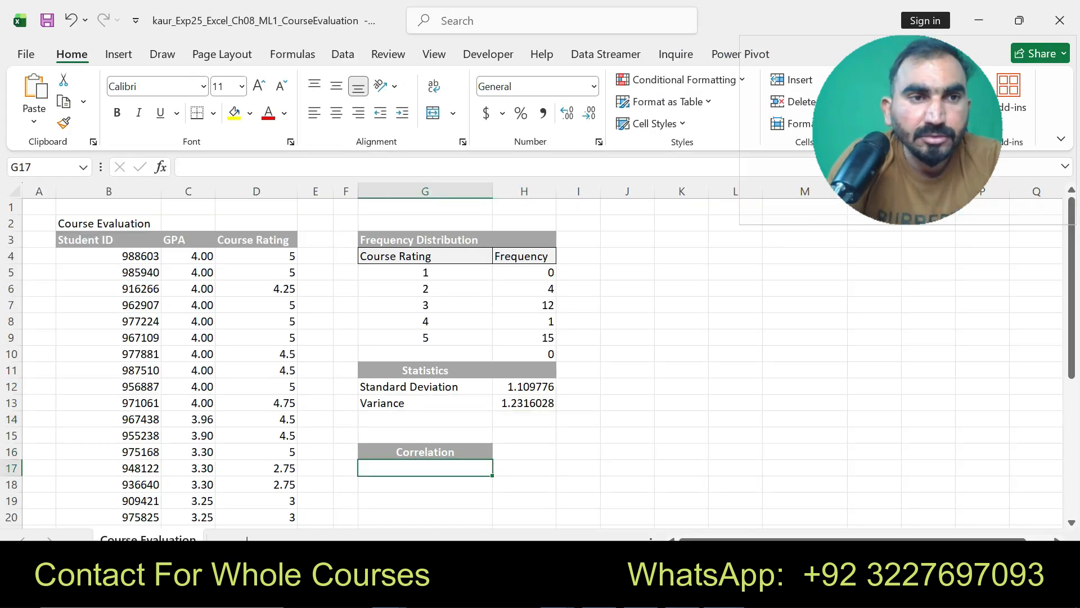
type("=CORR")
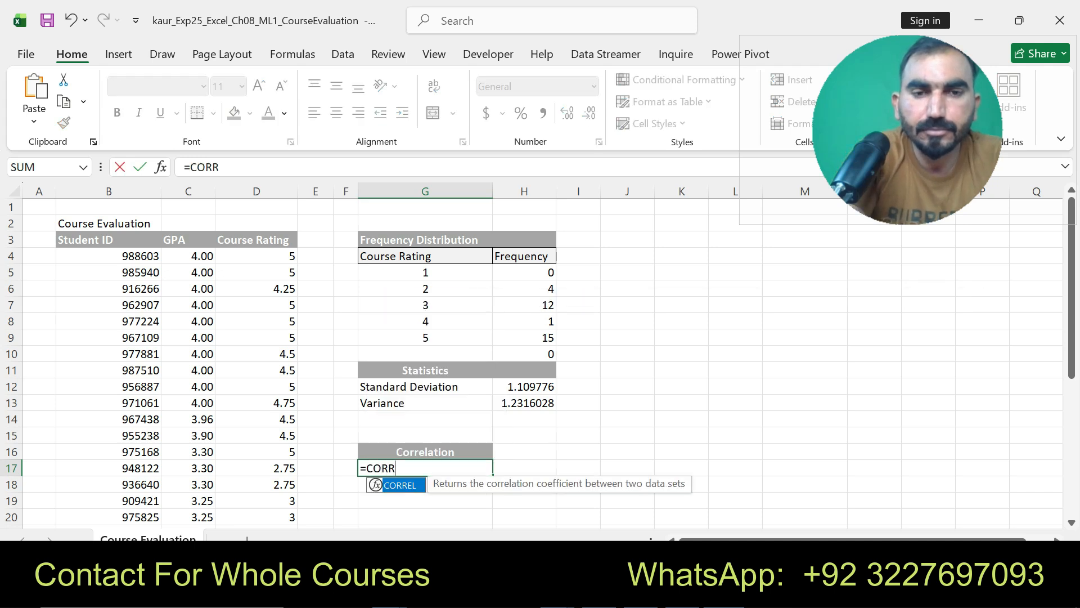
key("Tab")
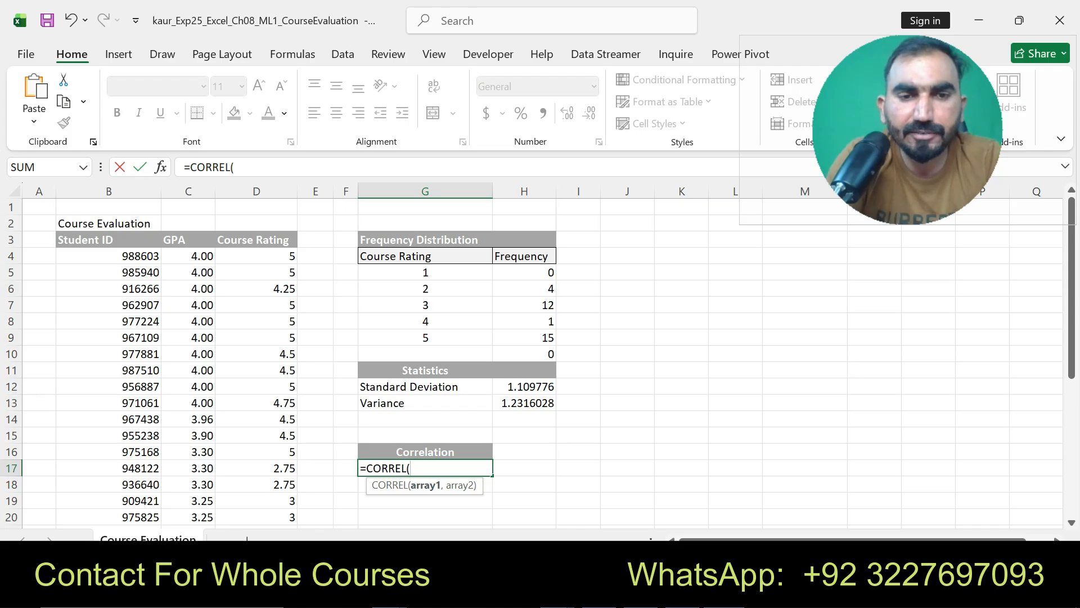
key("alt+Tab")
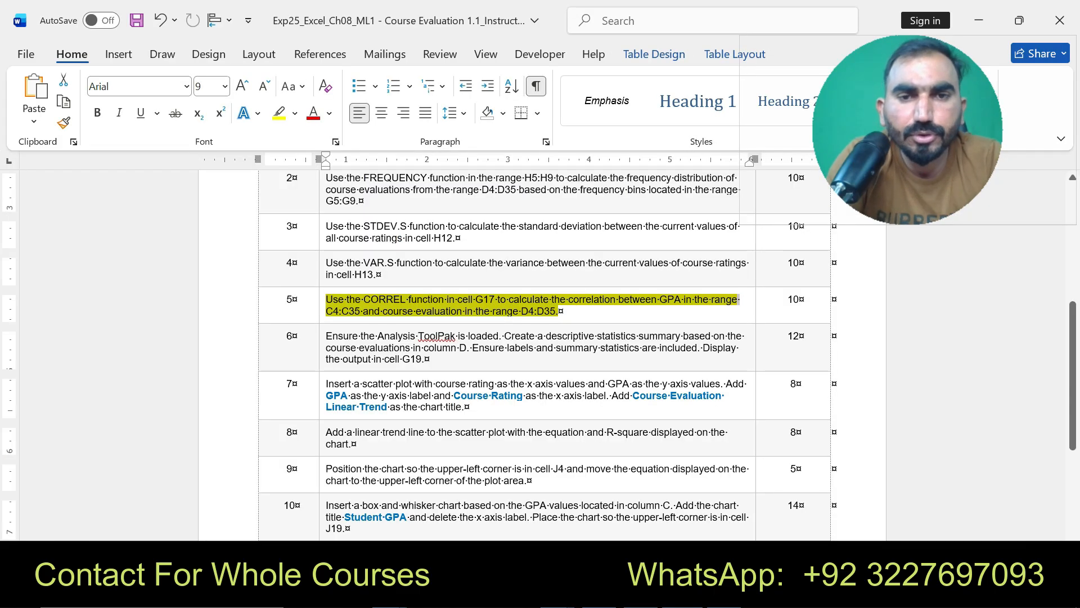
key("alt+Tab")
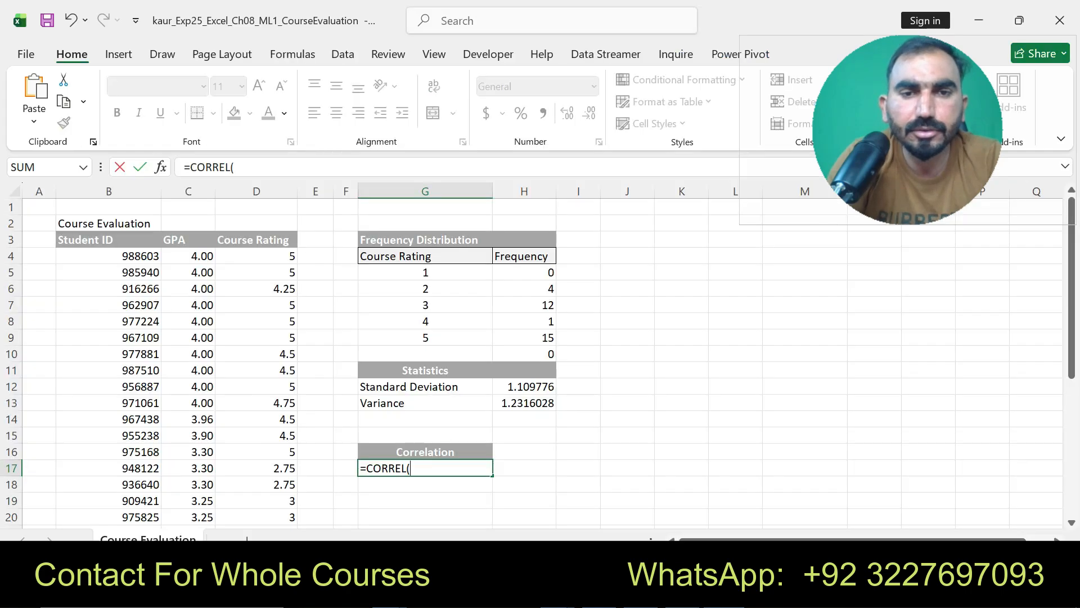
type("C")
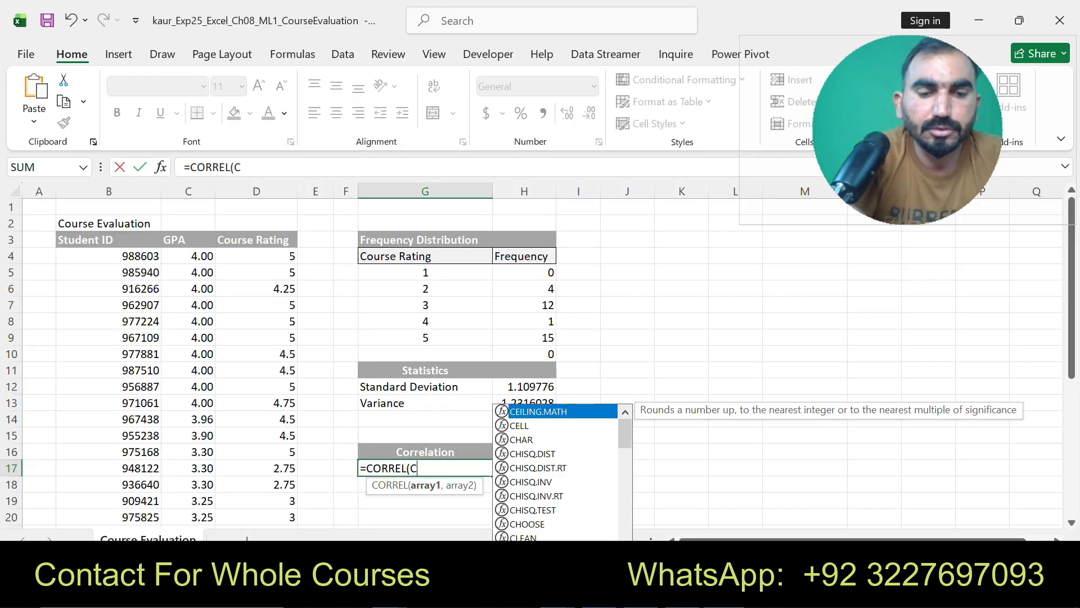
type("4:C")
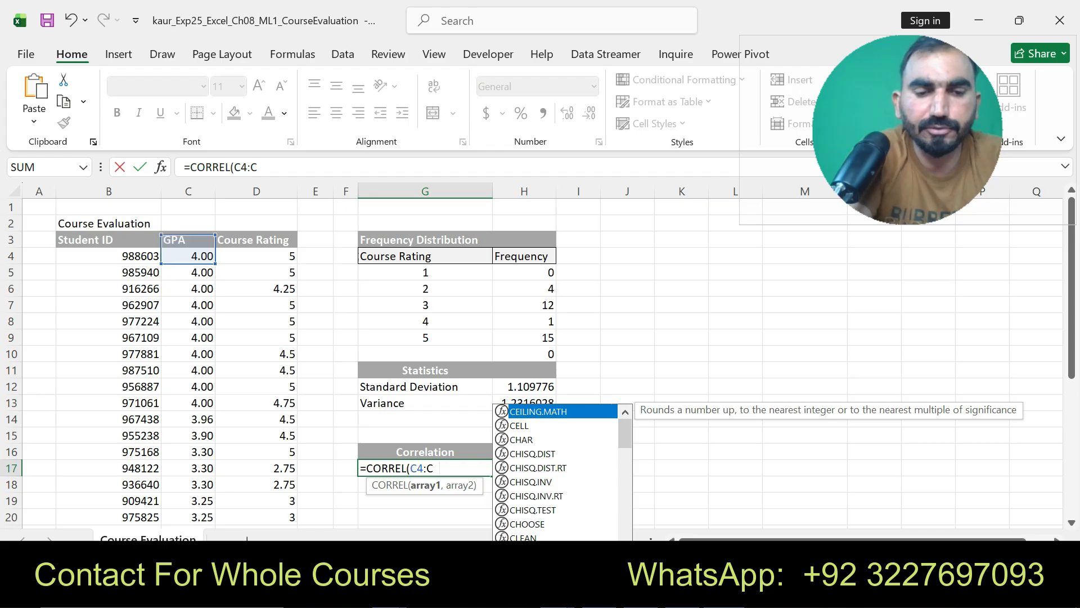
type("35,")
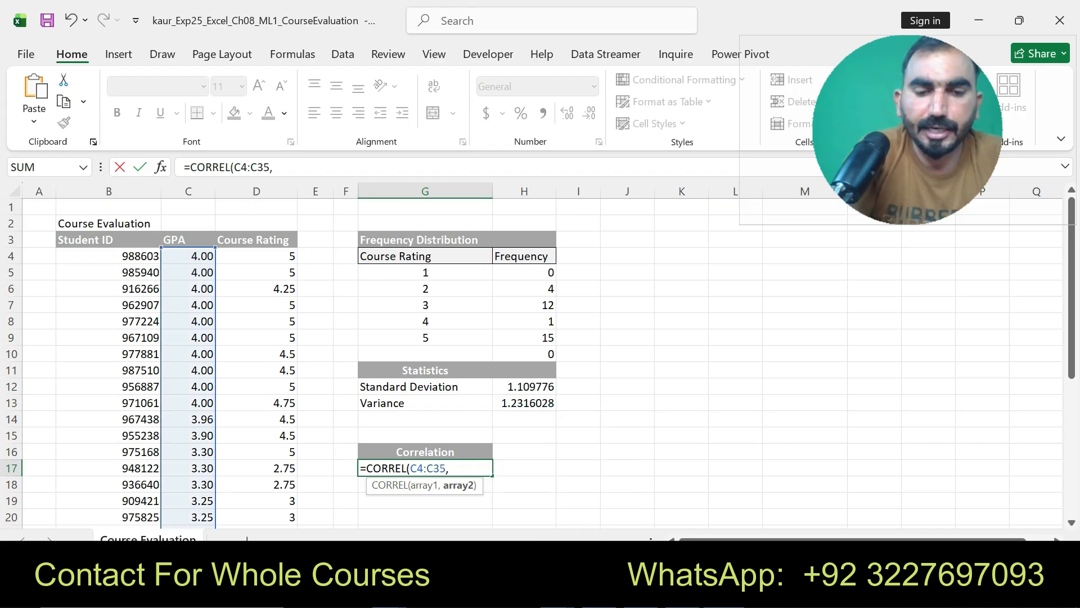
type("D4:D35)")
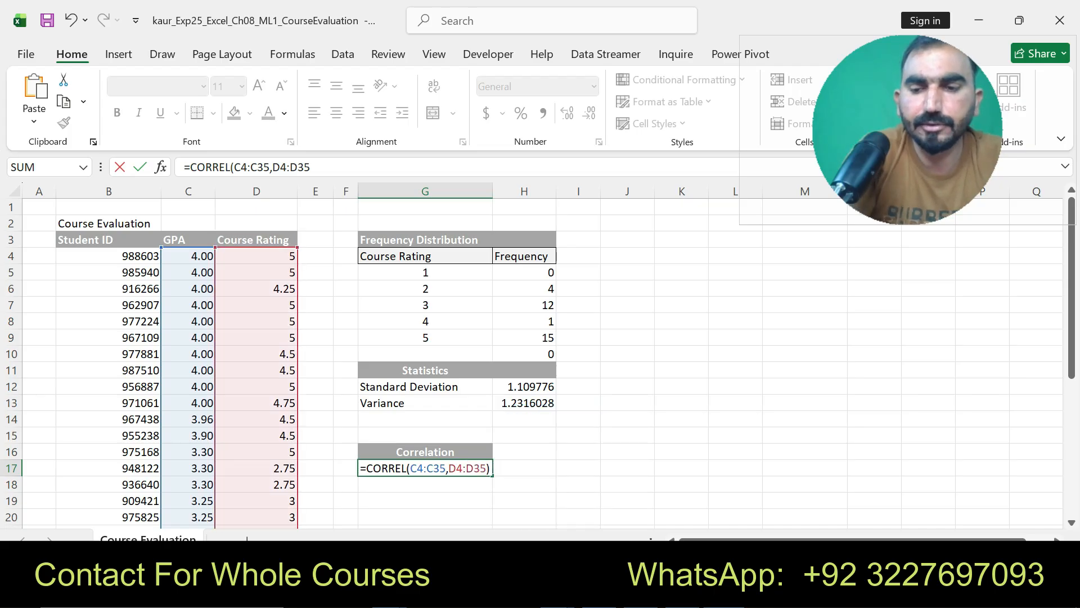
key("Return")
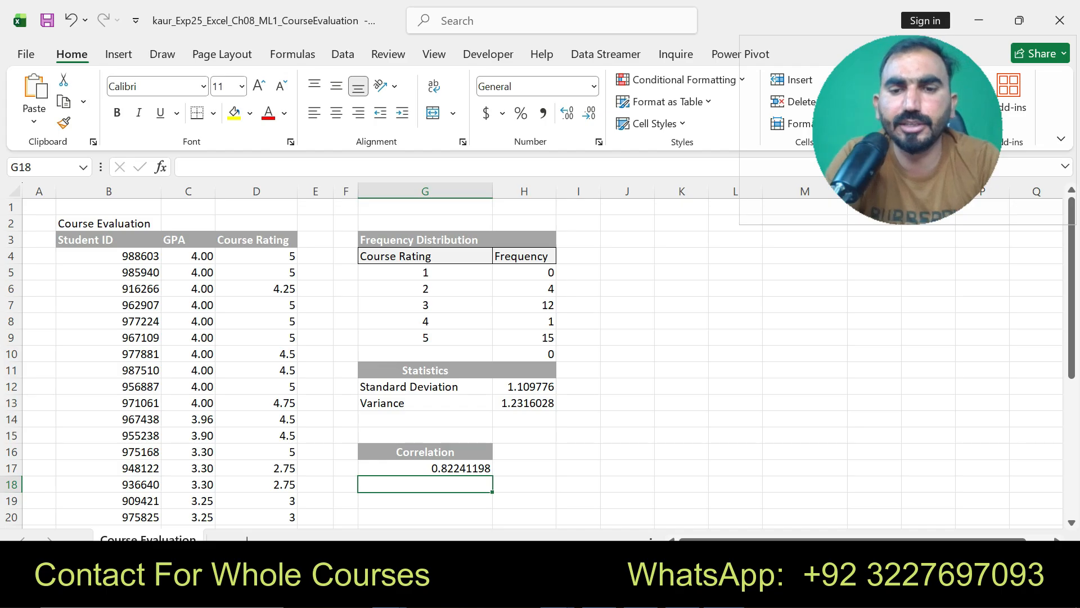
Step: Switch to the Word instructions, undo the step 5 highlight and highlight the step 6 descriptive statistics instruction in yellow
key("alt+Tab")
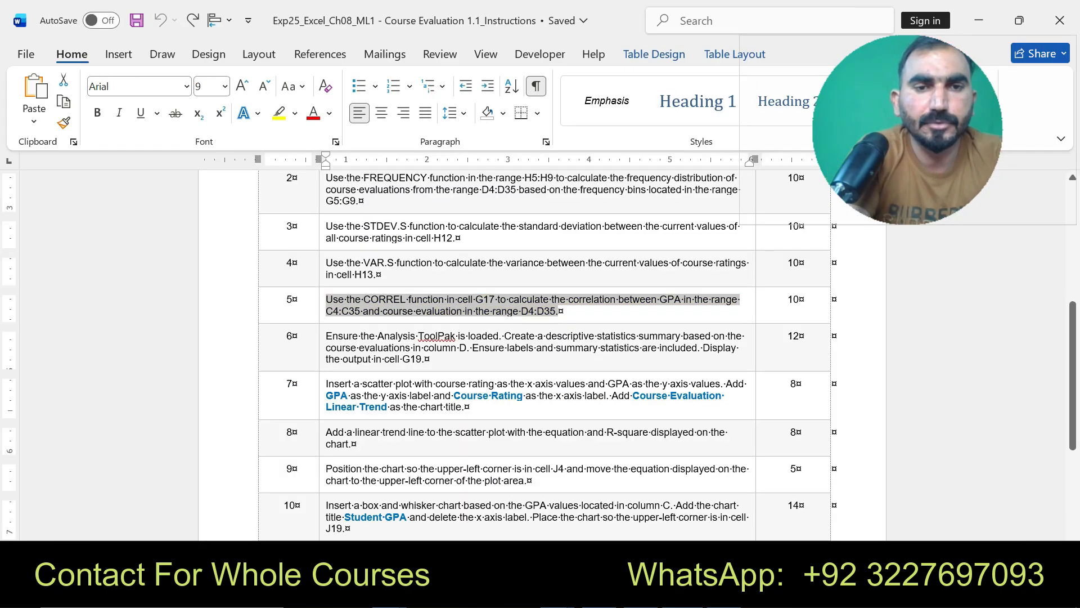
left_click_drag(325, 336, 424, 359)
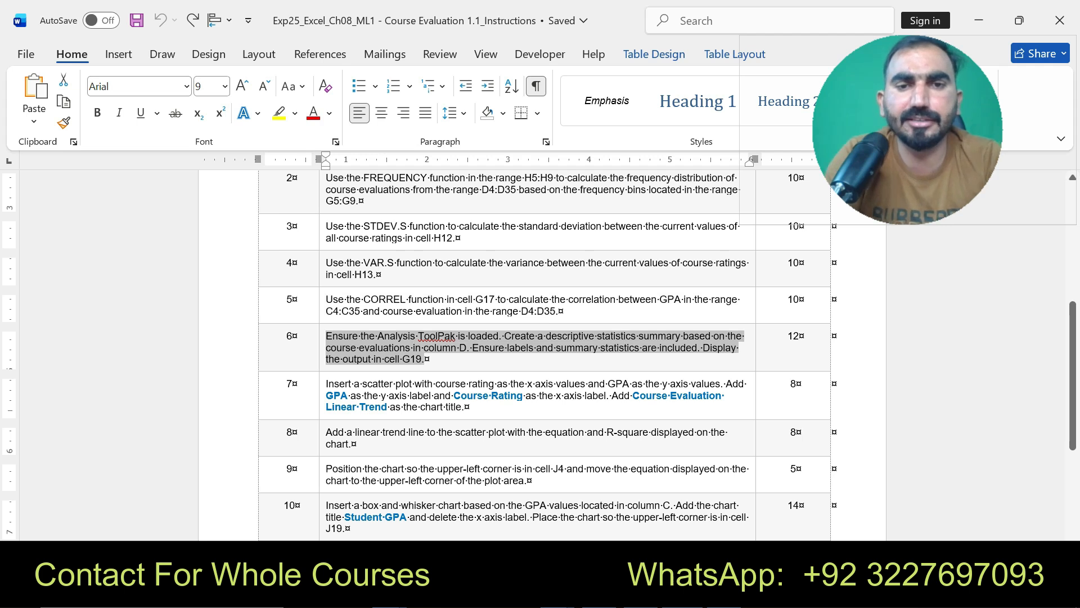
left_click_drag(424, 359, 472, 358)
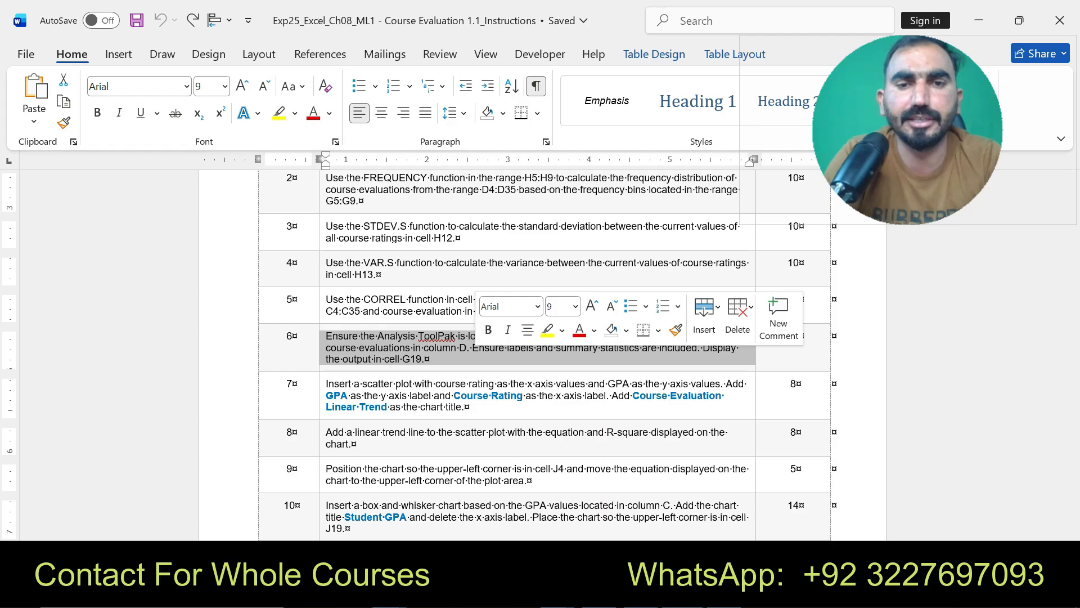
left_click(547, 330)
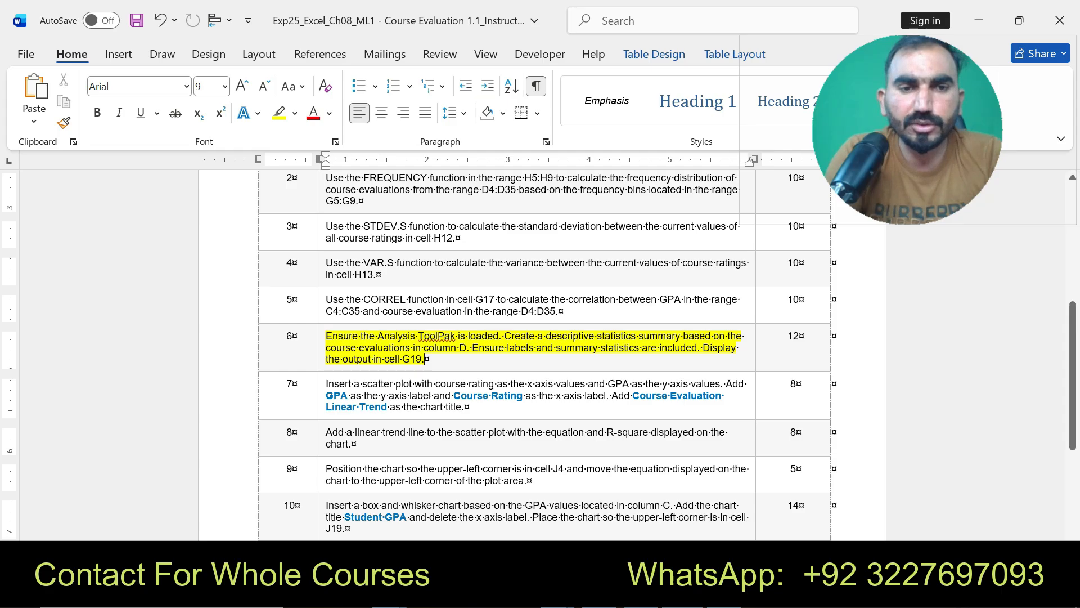
Step: Switch to the Excel workbook and start the Descriptive Statistics tool from the Data Analysis tools
key("alt+Tab")
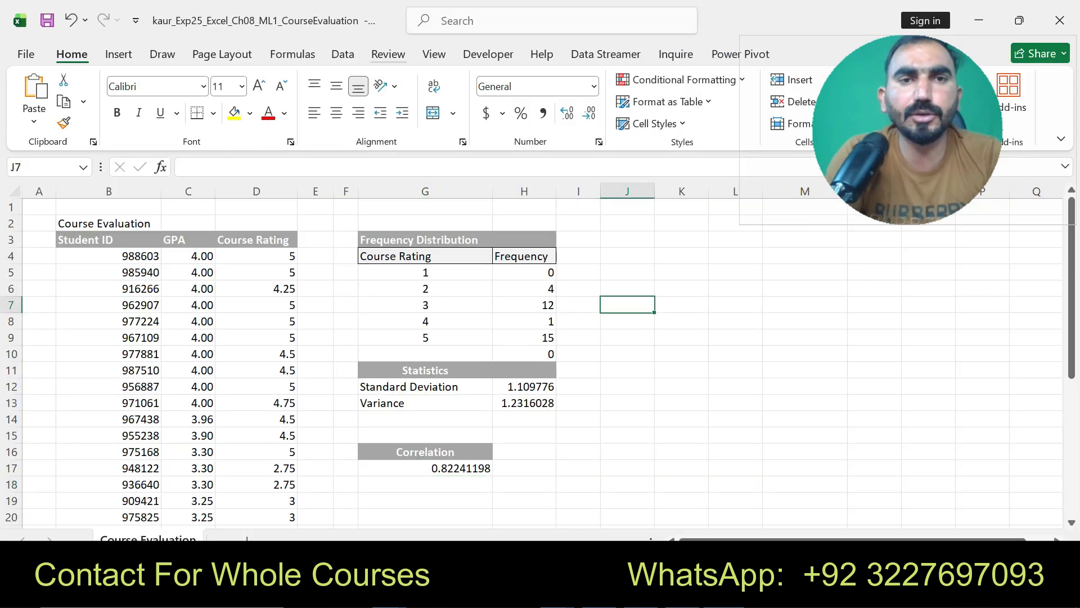
left_click(342, 54)
left_click_drag(908, 130, 910, 303)
left_click(812, 79)
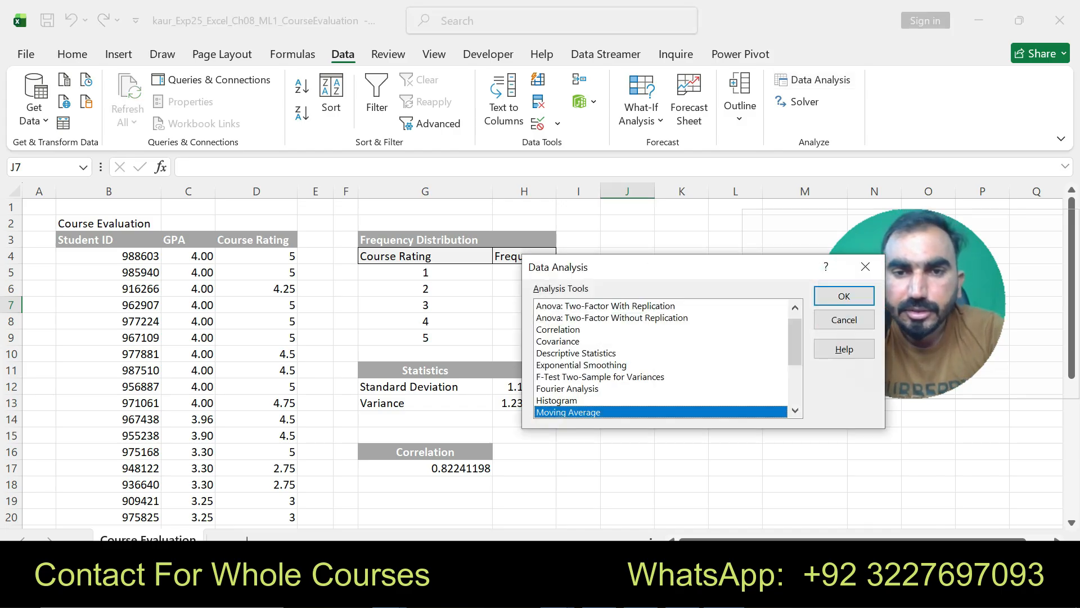
left_click(576, 353)
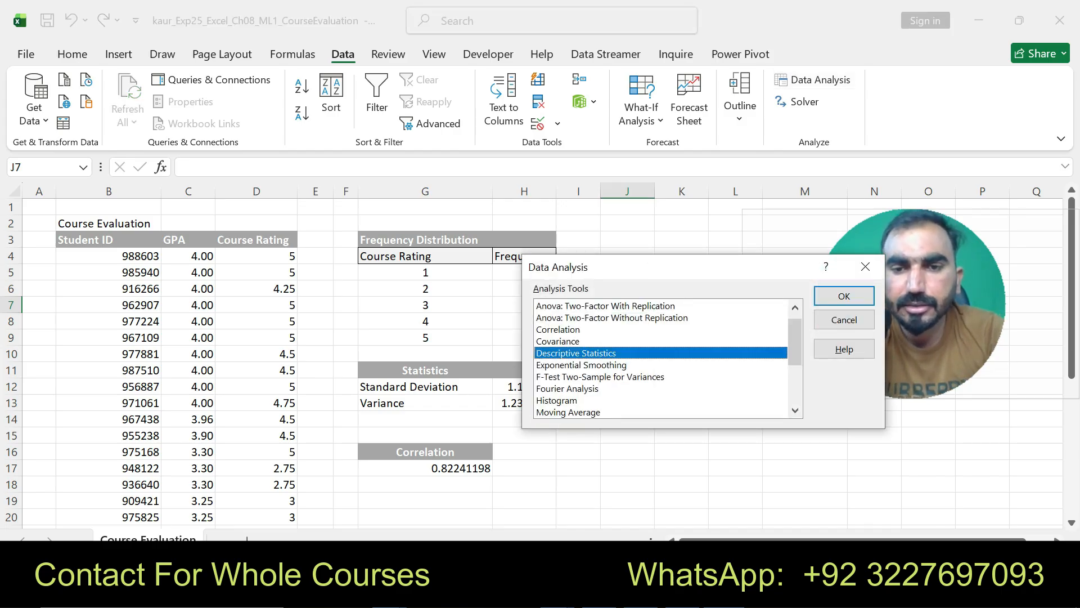
key("alt+Tab")
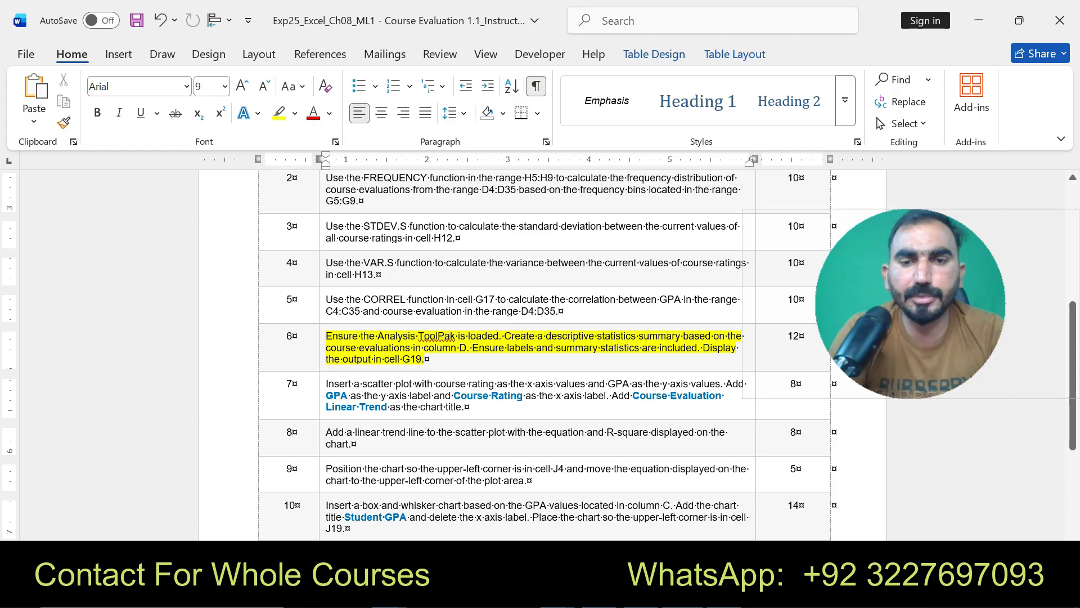
key("alt+Tab")
key("Return")
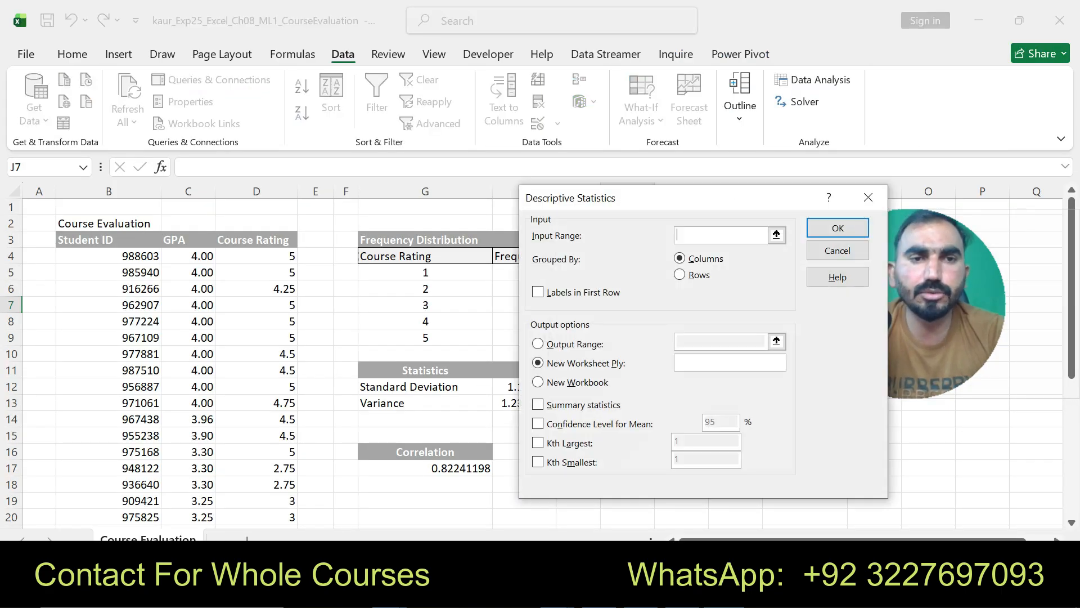
Step: Set the Descriptive Statistics input range to D4:D35 and include summary statistics and labels in the first row, with an output range as destination
left_click_drag(265, 256, 289, 487)
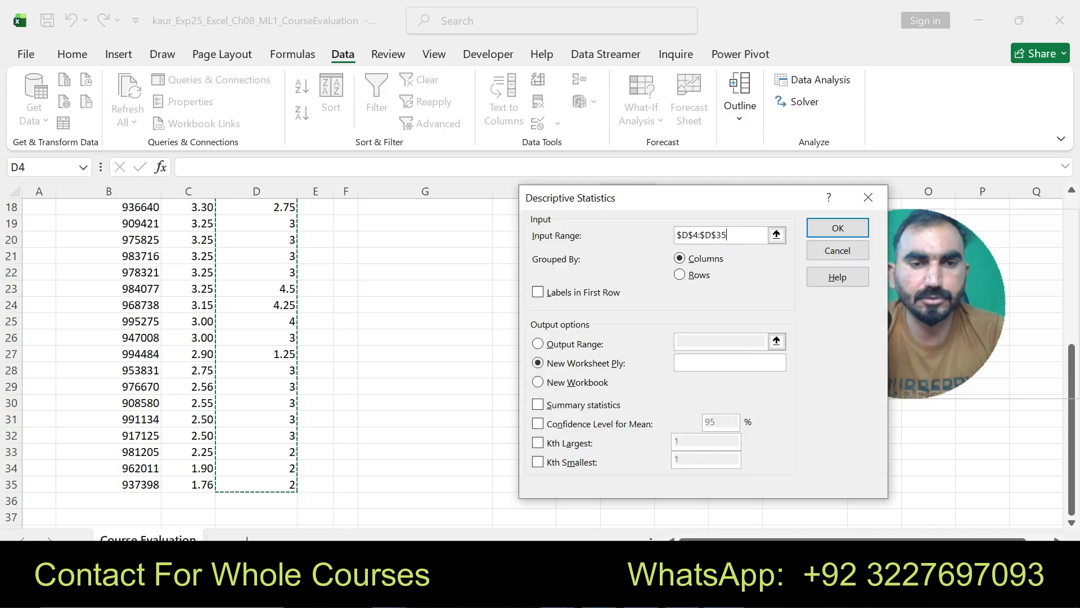
key("alt+Tab")
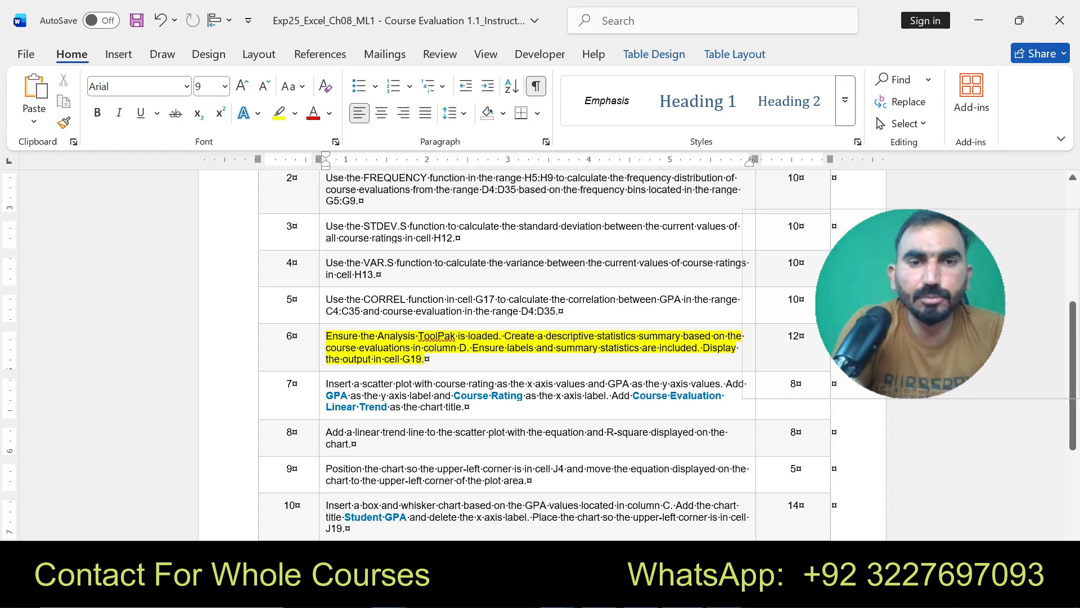
key("alt+Tab")
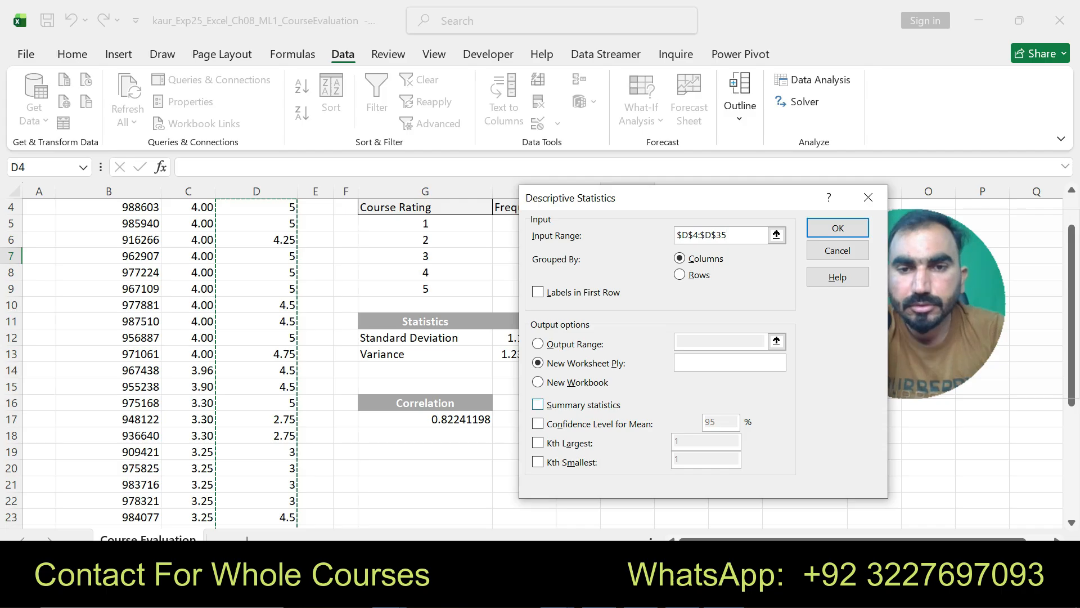
left_click(538, 404)
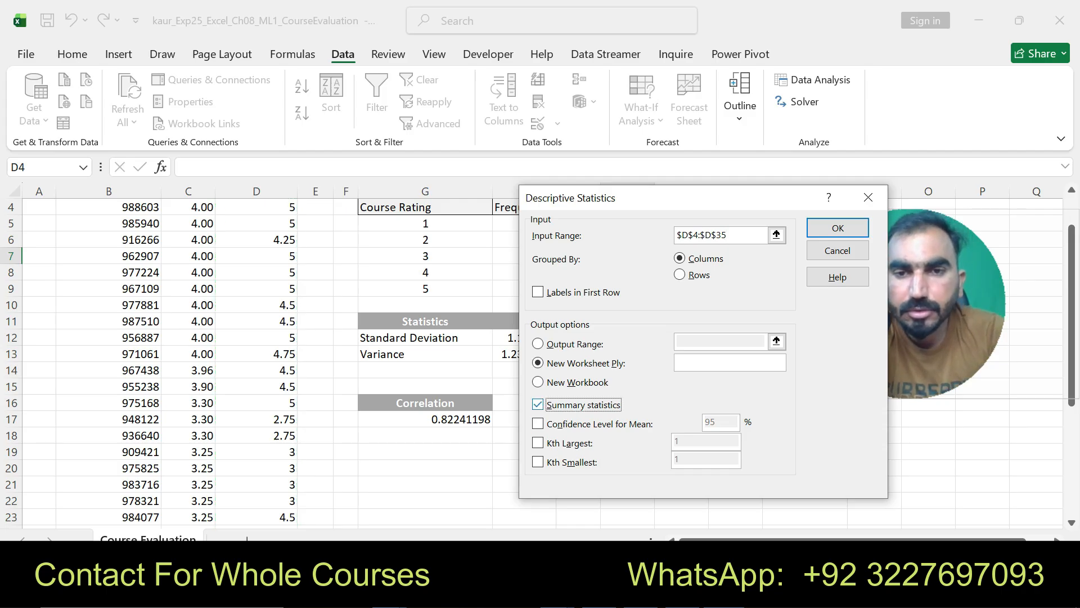
left_click(538, 344)
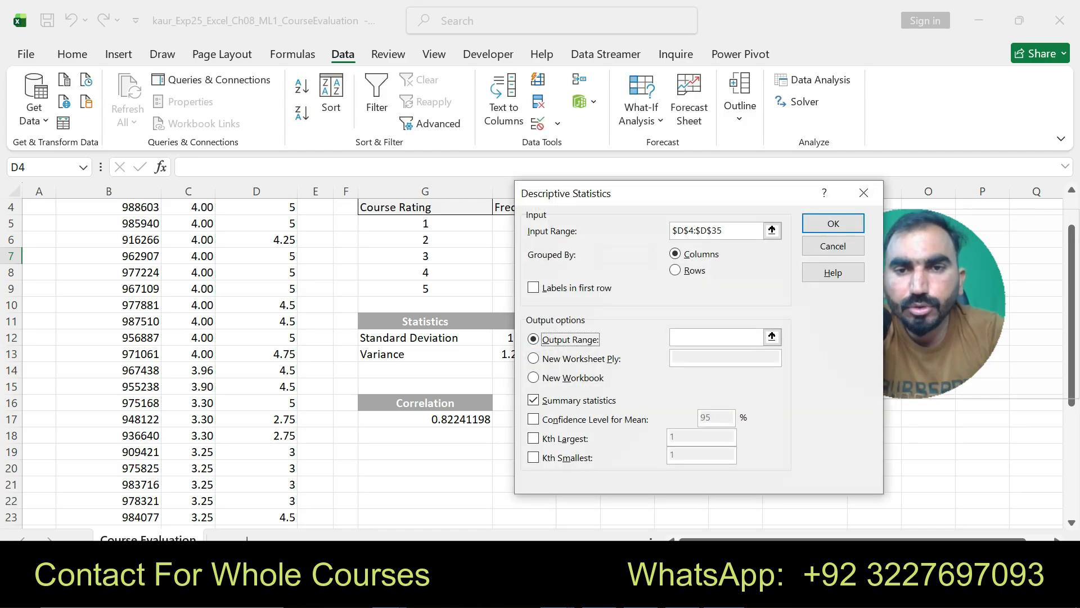
left_click(772, 336)
left_click(533, 287)
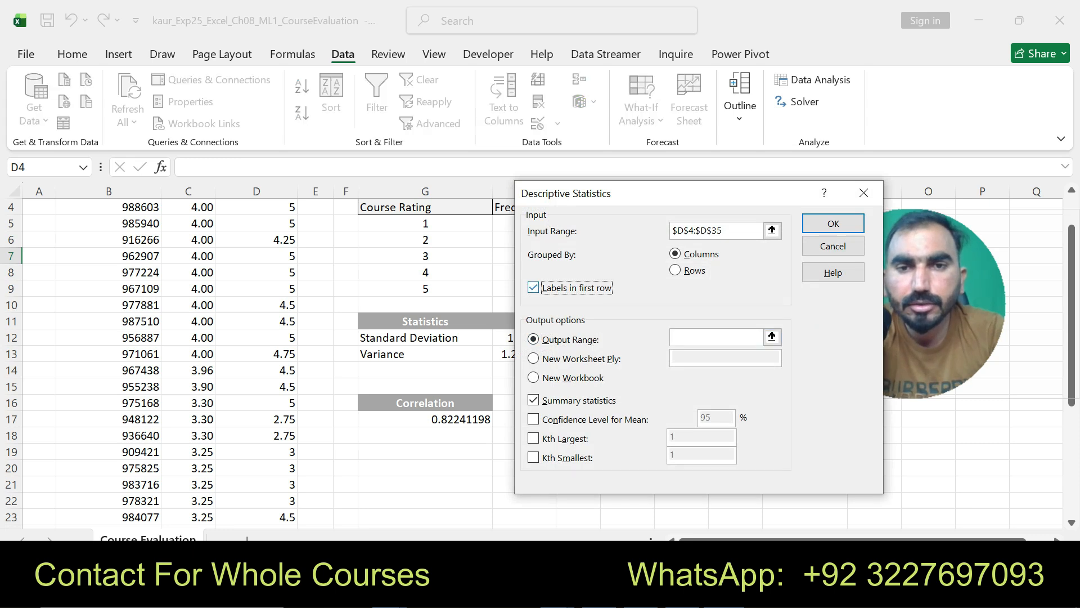
Step: Set the output range to cell G19 and generate the descriptive statistics summary
left_click_drag(748, 192, 786, 228)
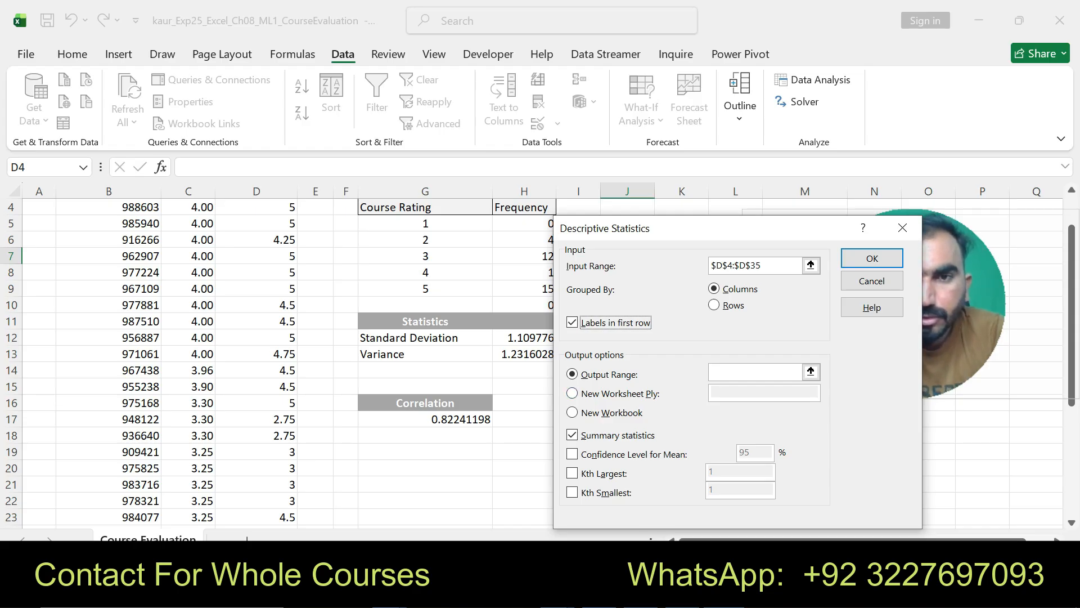
left_click(755, 371)
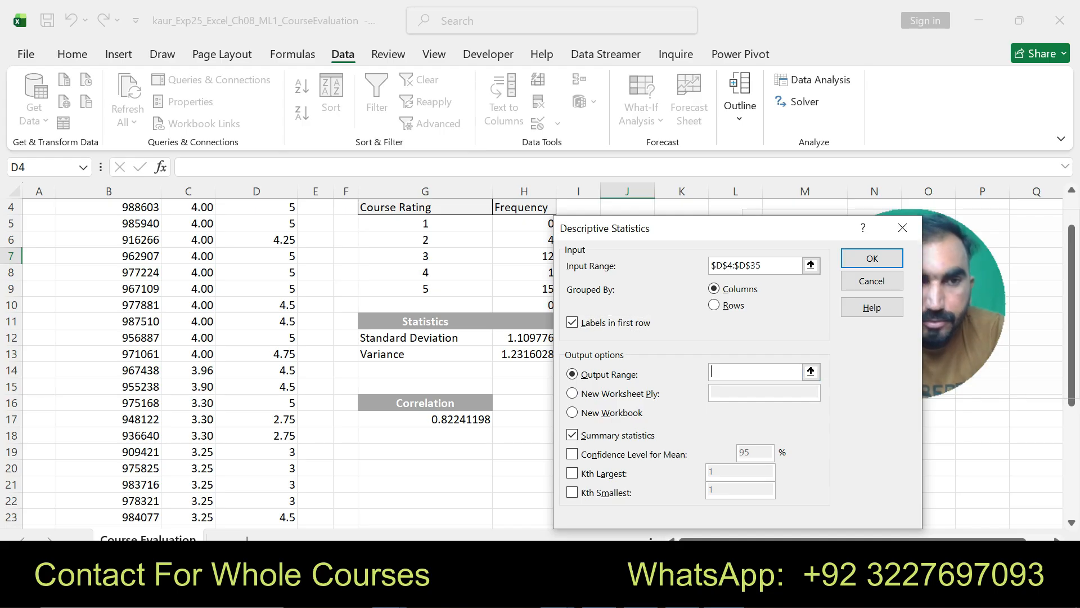
left_click(425, 451)
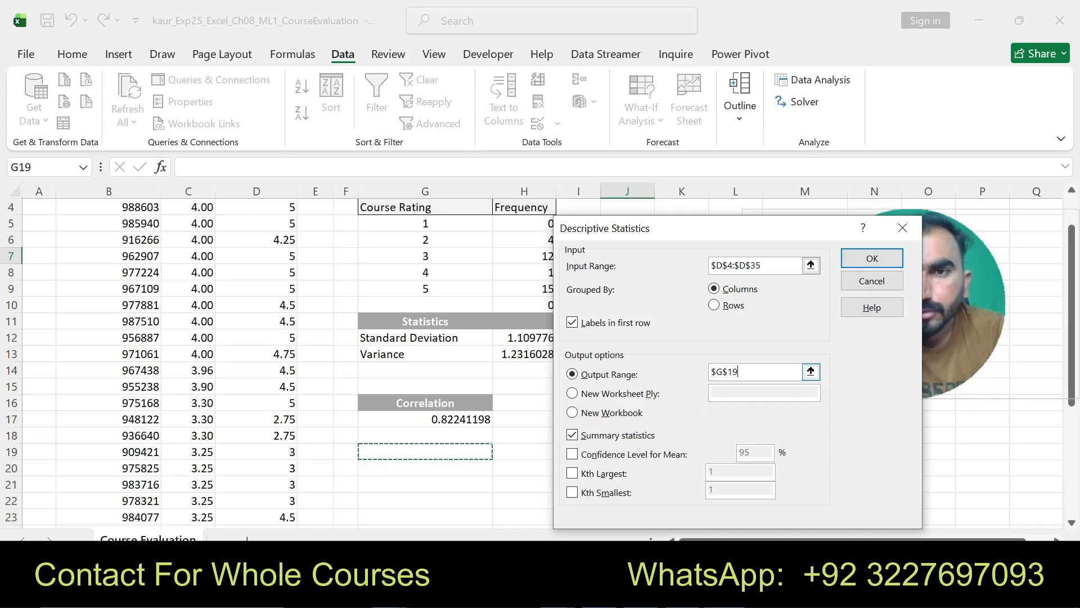
key("Return")
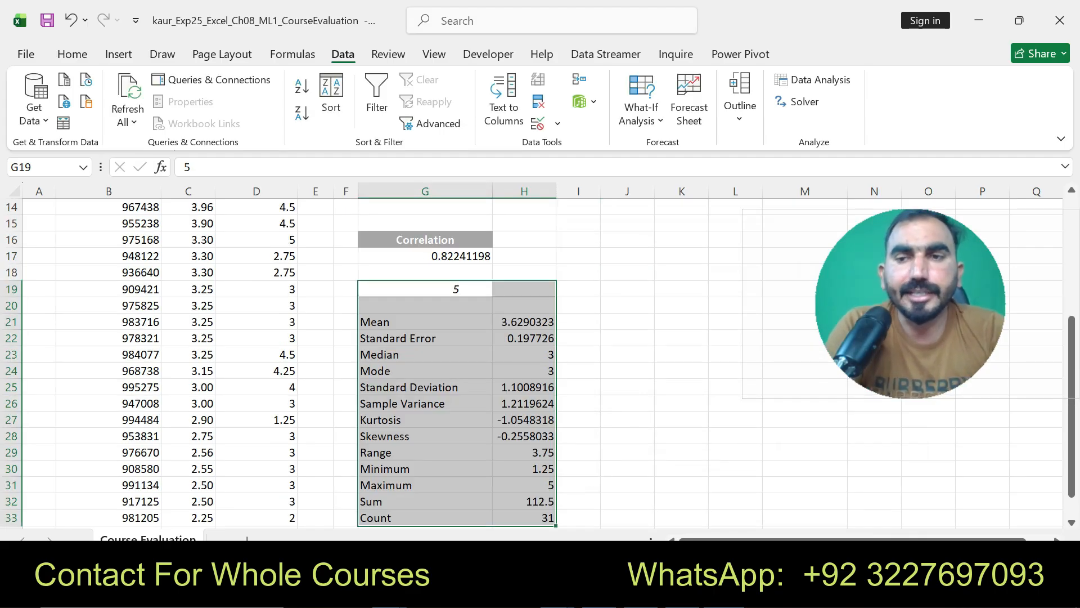
Step: Switch to the Word instructions, undo the step 6 highlight and highlight the step 7 scatter plot instruction in yellow
left_click_drag(911, 304, 889, 298)
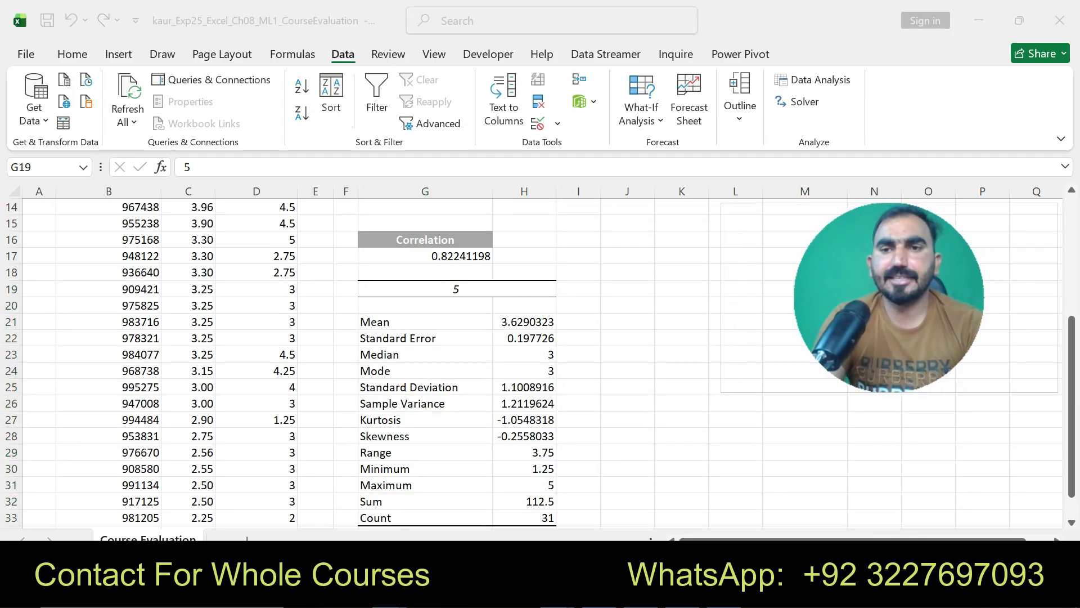
key("alt+Tab")
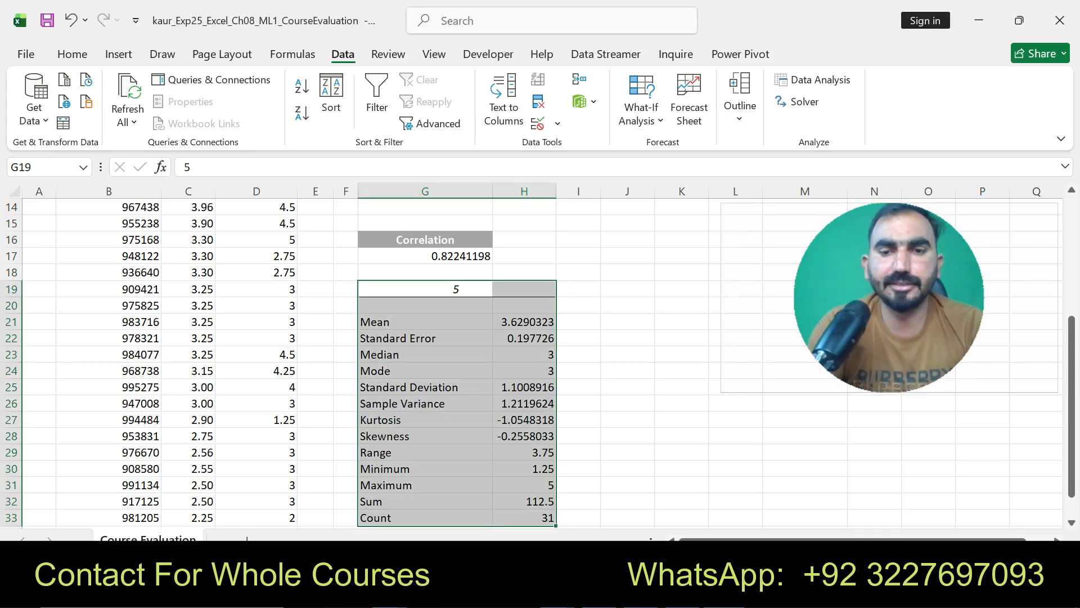
key("alt+Tab")
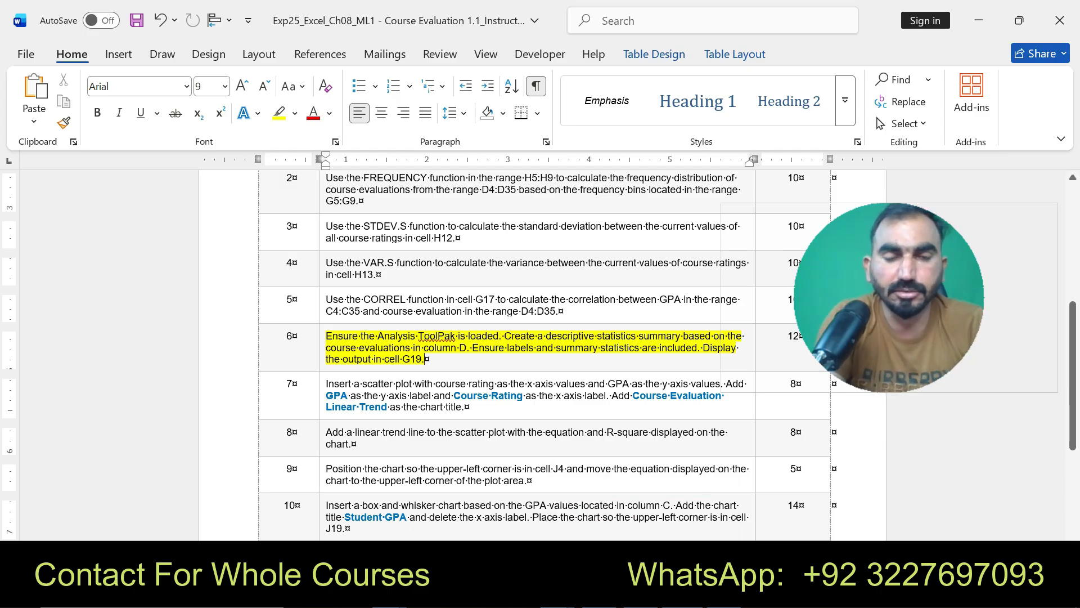
key("ctrl+z")
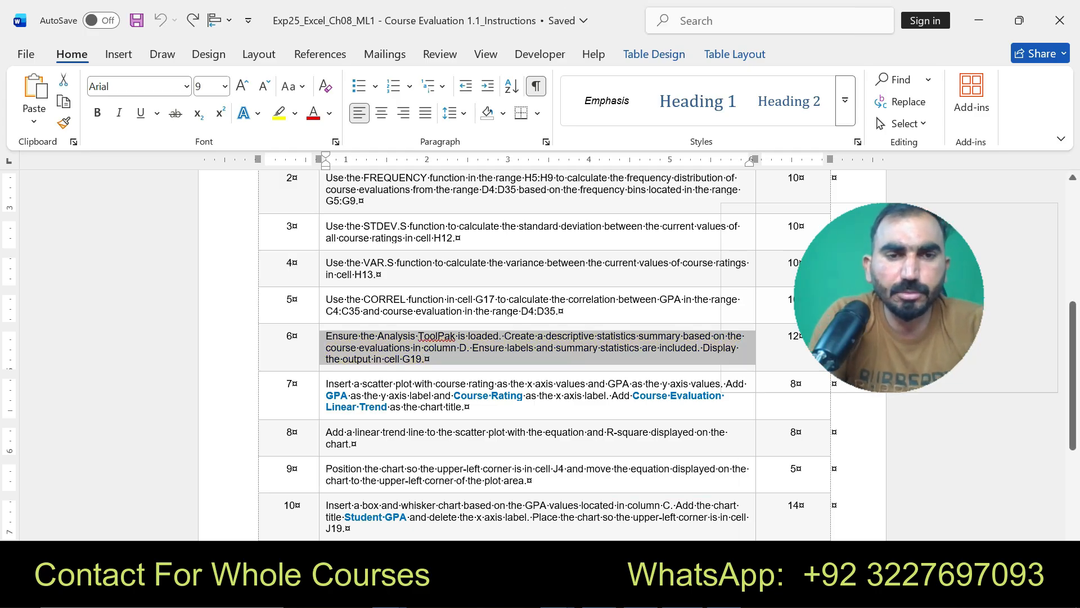
left_click(322, 388)
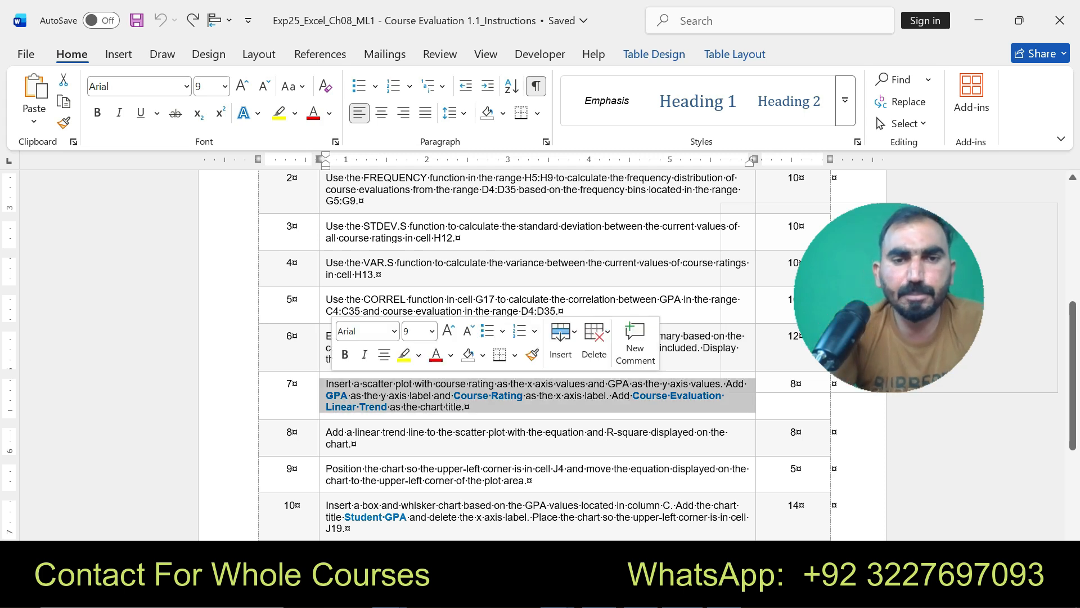
left_click(404, 355)
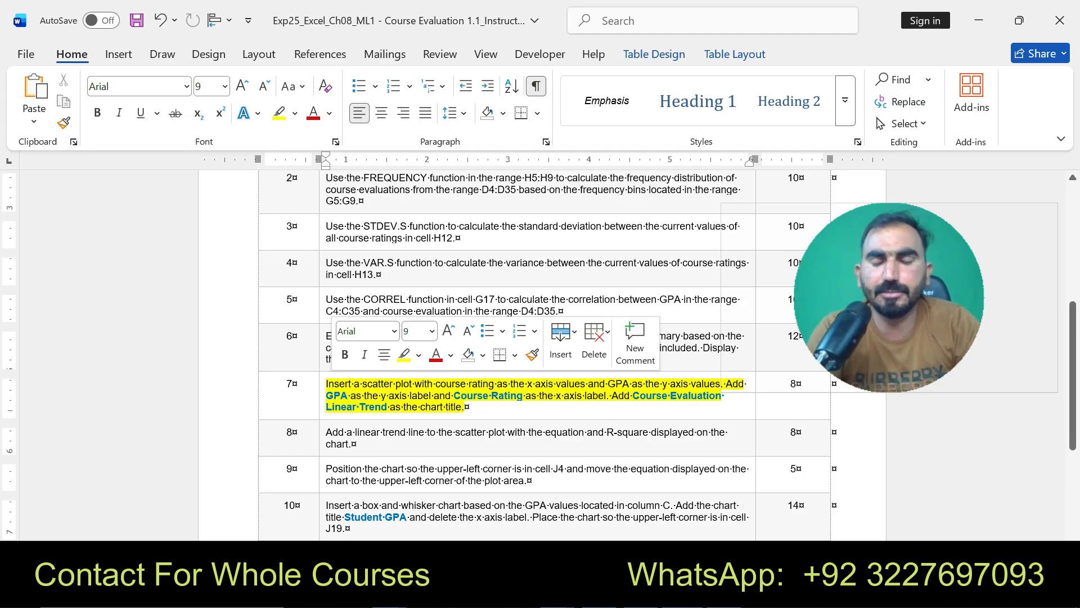
left_click_drag(889, 297, 895, 114)
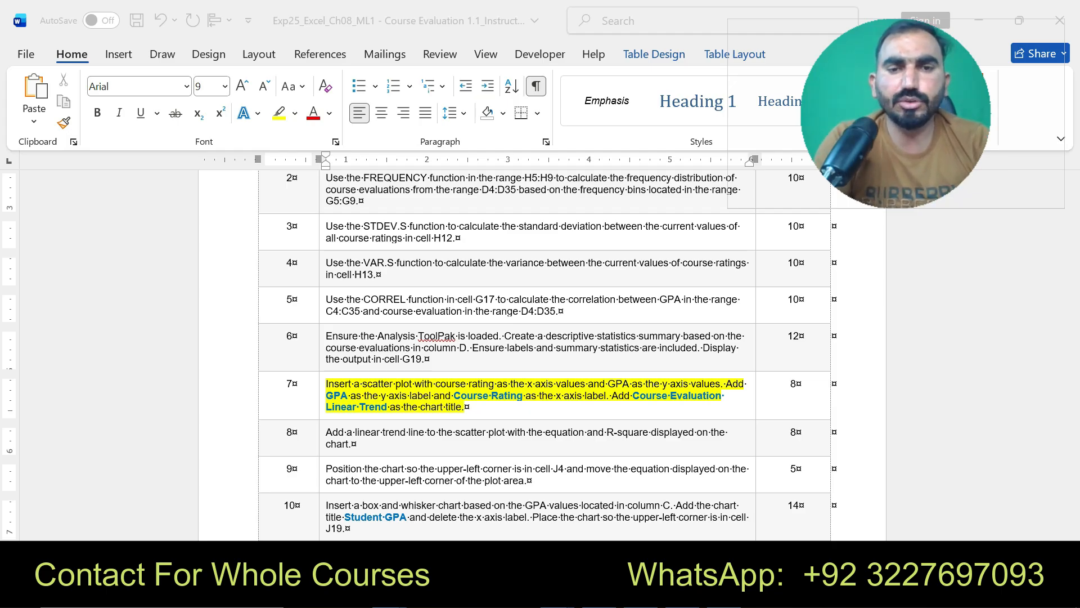
Step: Switch to the Excel workbook and select the course ratings D4:D35 together with the GPA values C4:C35, checking the step 7 instruction in Word
key("alt+Tab")
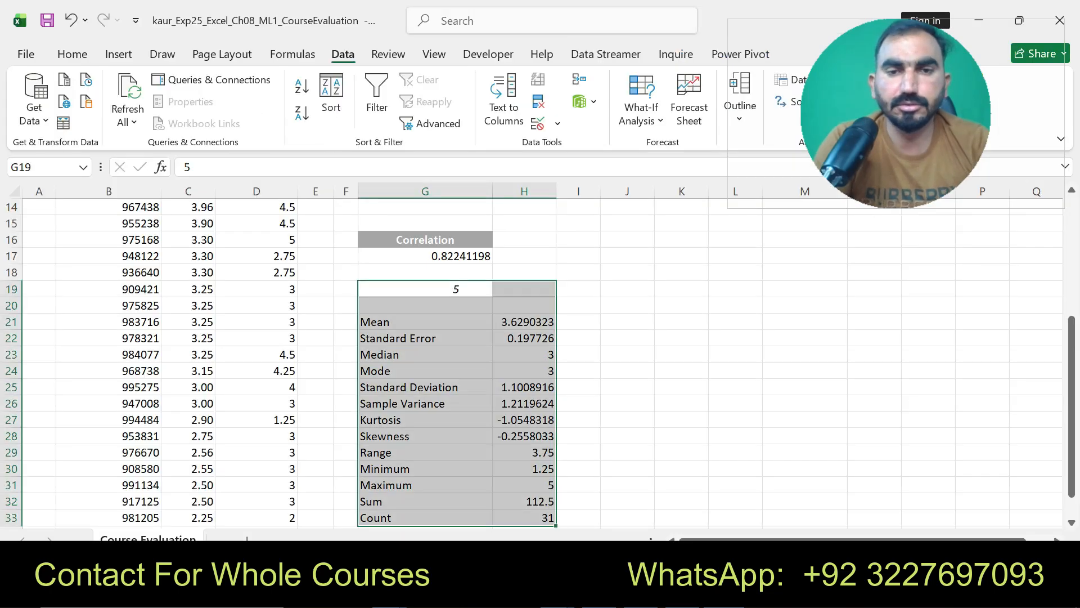
scroll(538, 363, "up", 5)
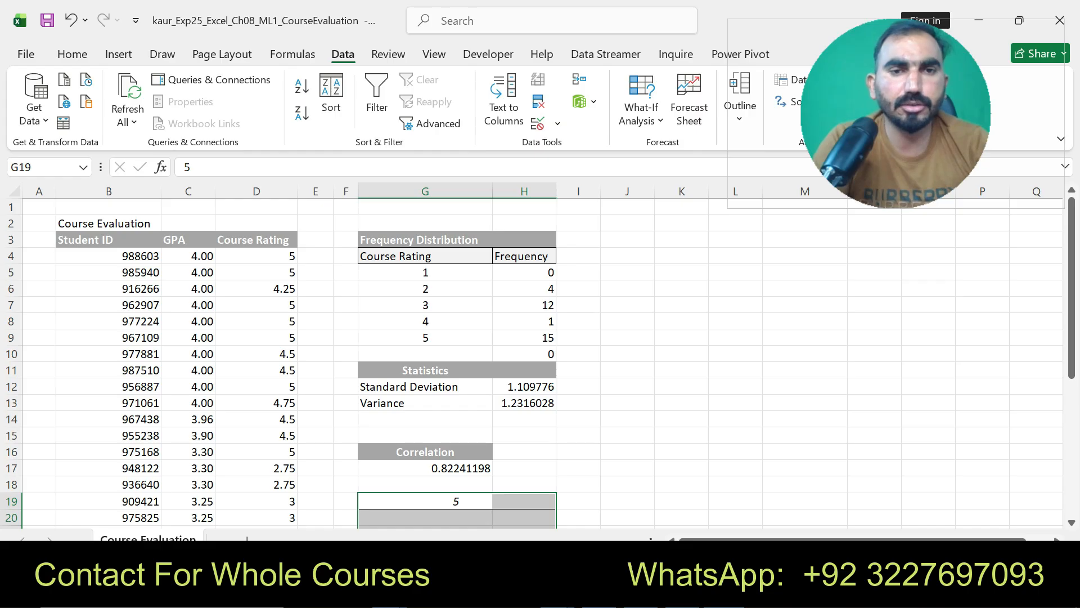
key("alt+Tab")
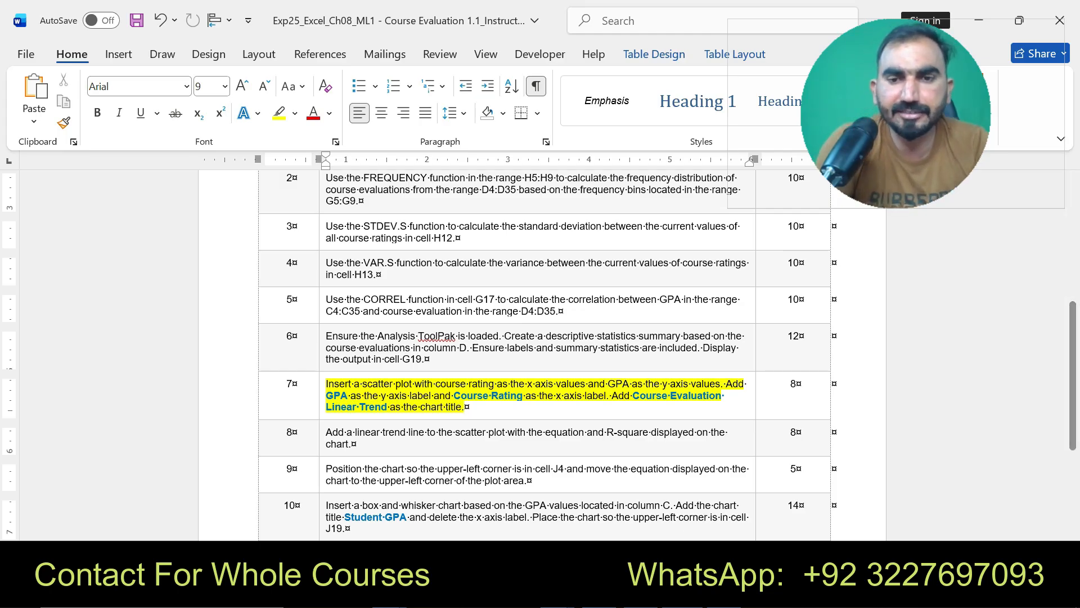
key("alt+Tab")
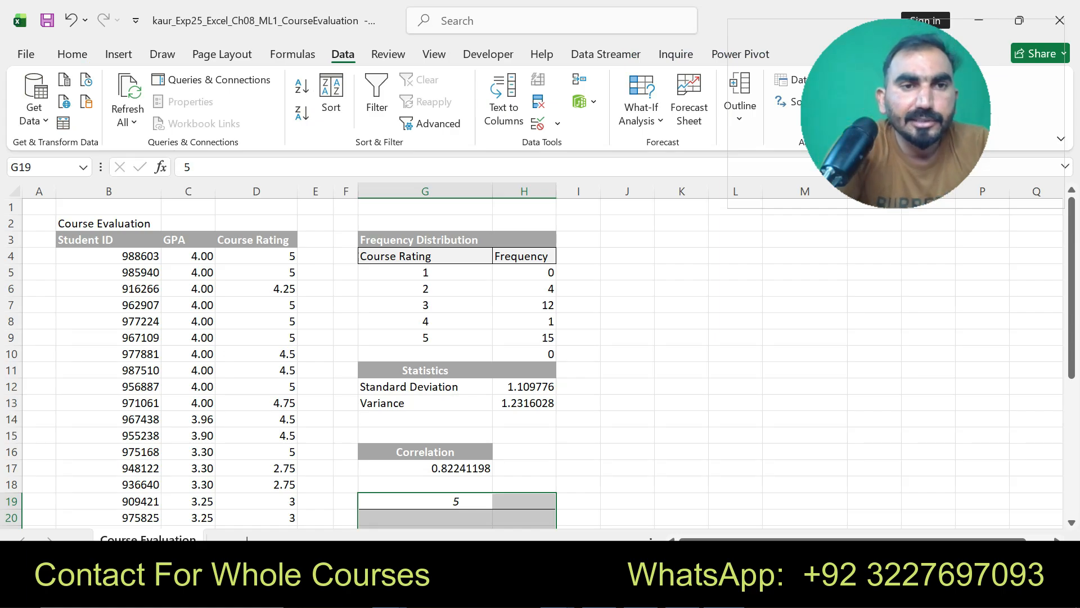
left_click_drag(257, 256, 288, 503)
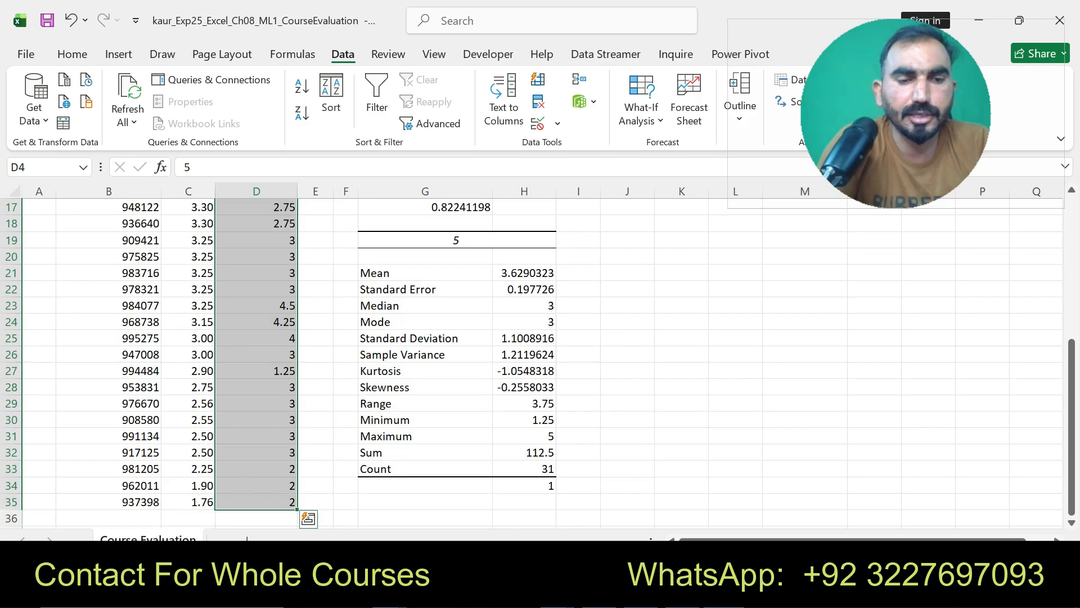
left_click_drag(1071, 427, 1072, 287)
left_click_drag(191, 256, 205, 502)
key("alt+Tab")
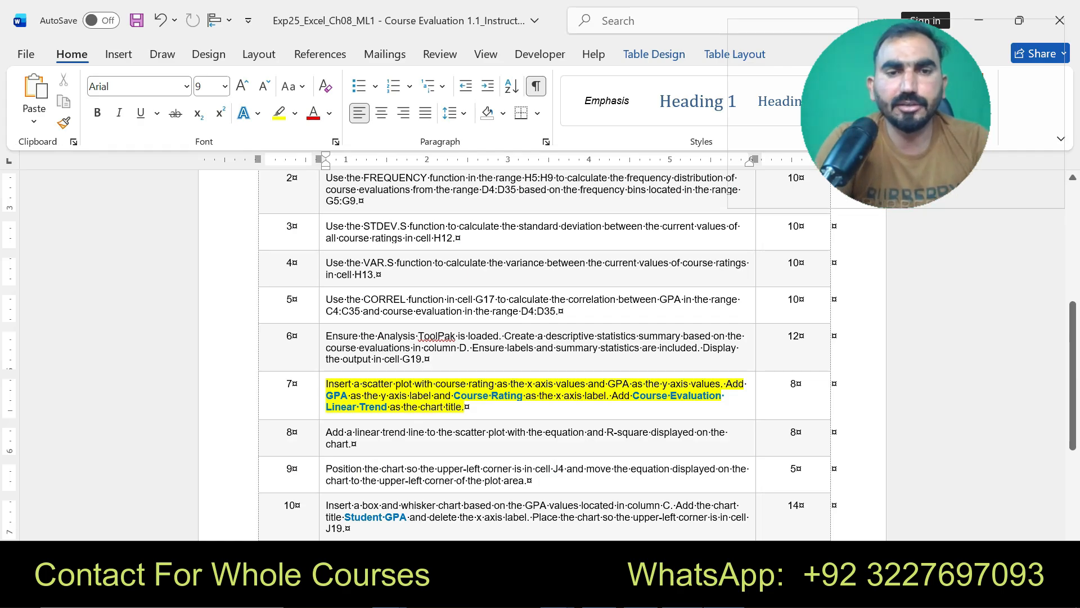
key("alt+Tab")
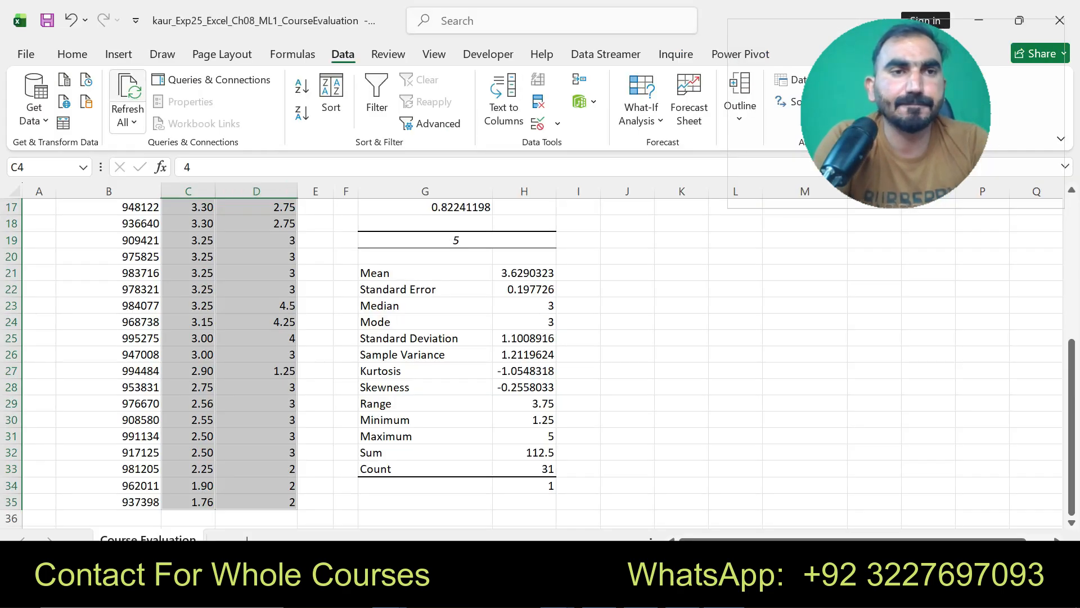
Step: Insert an X Y (Scatter) chart from the selected data, using the single-series variant with GPA on the horizontal axis
left_click(118, 54)
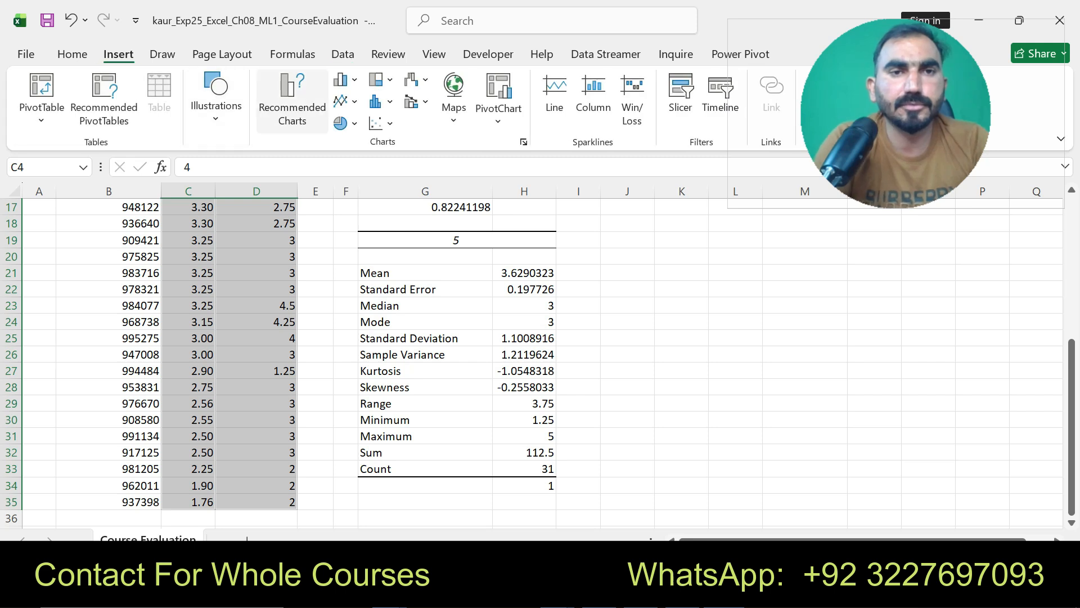
left_click(292, 101)
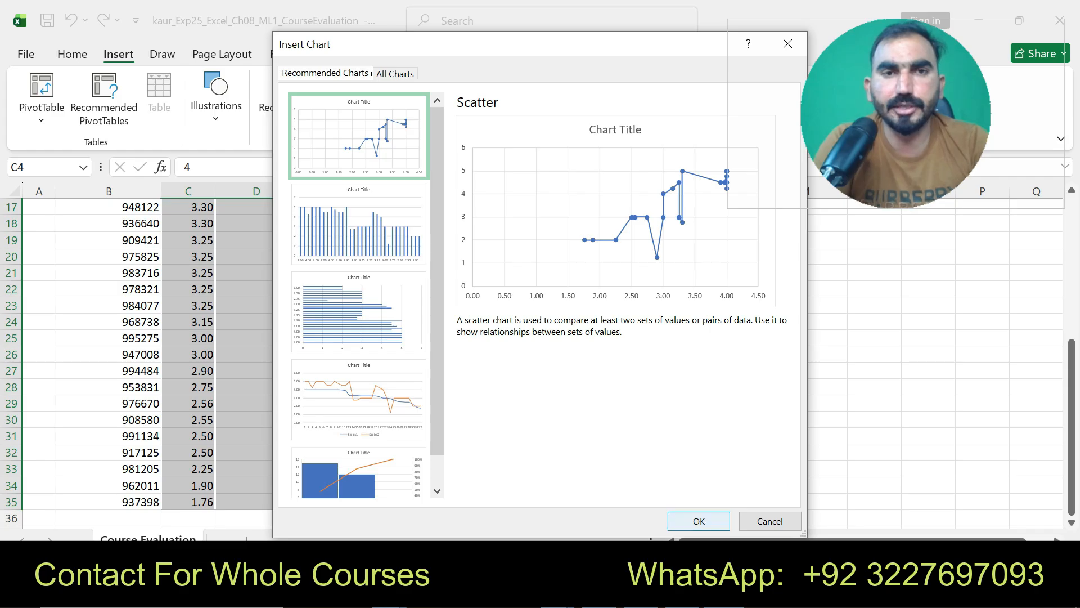
left_click(395, 74)
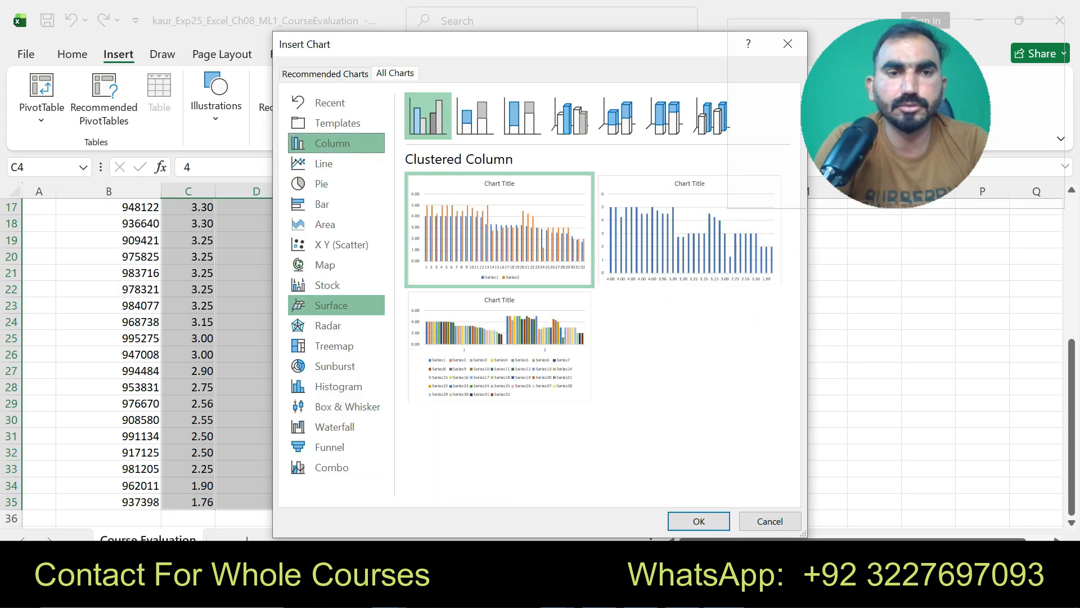
left_click(342, 244)
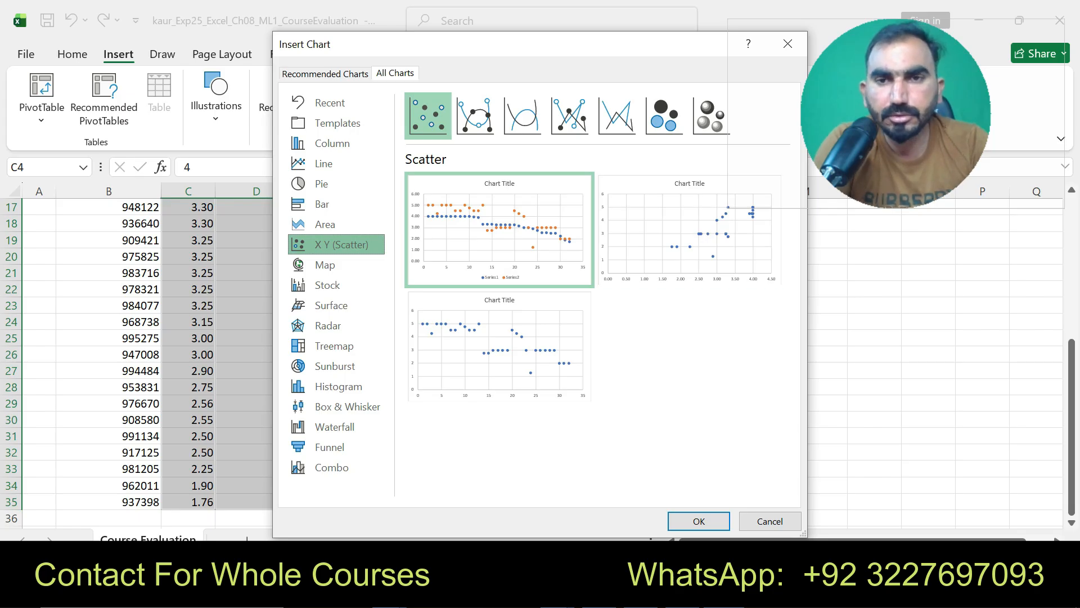
left_click(690, 229)
left_click(718, 521)
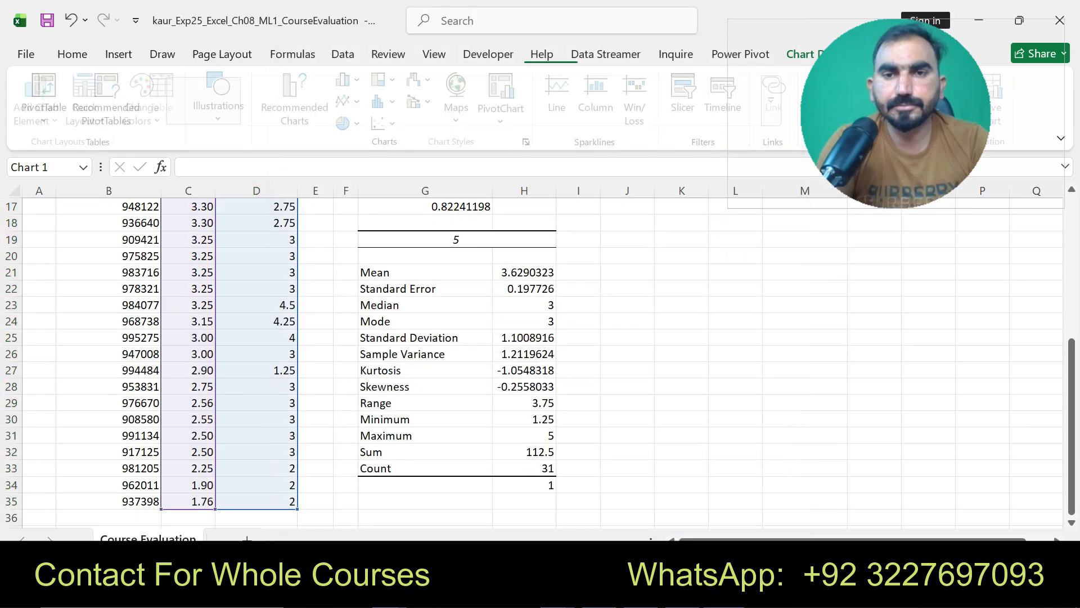
Step: Switch to the Word instructions, undo the step 7 highlight and highlight the step 8 linear trend line instruction in yellow
key("alt+Tab")
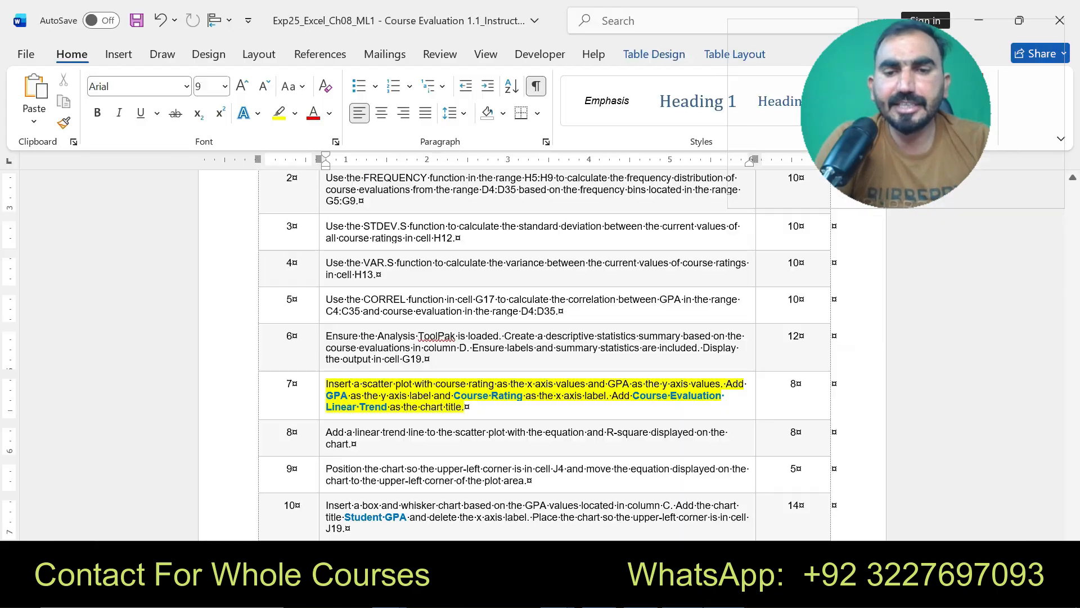
key("ctrl+z")
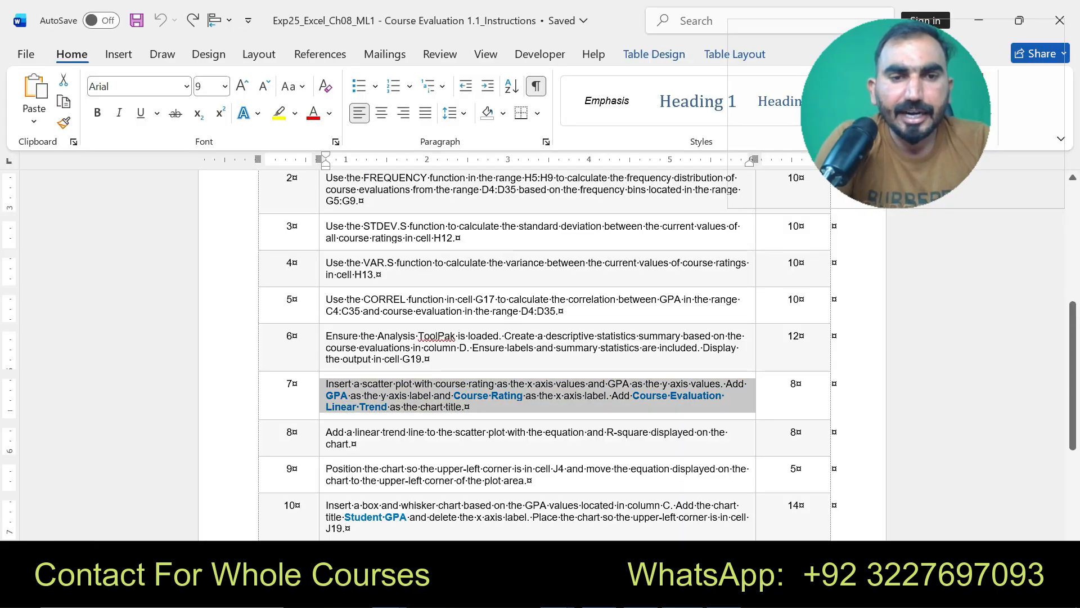
left_click_drag(326, 432, 351, 444)
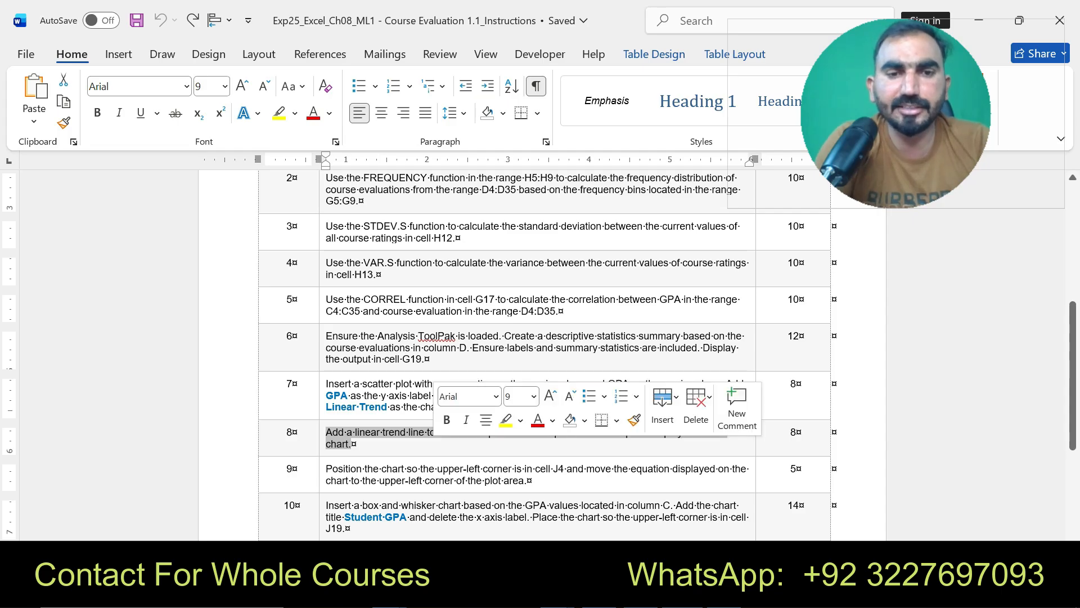
left_click(505, 420)
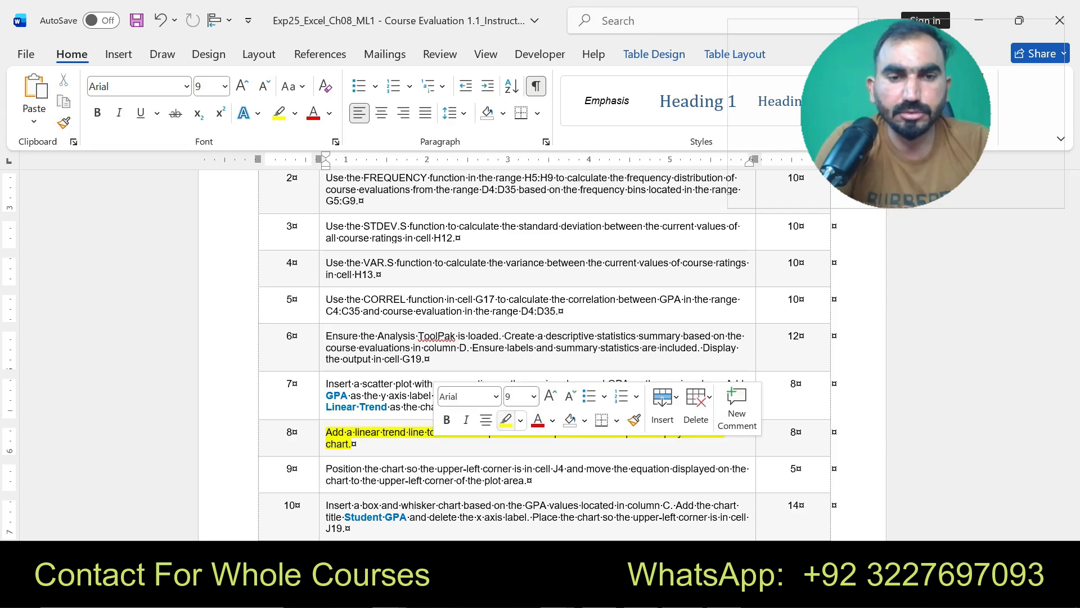
Step: Switch to the Excel workbook and add a linear trend line to the scatter plot with the R-squared value displayed on the chart
key("alt+Tab")
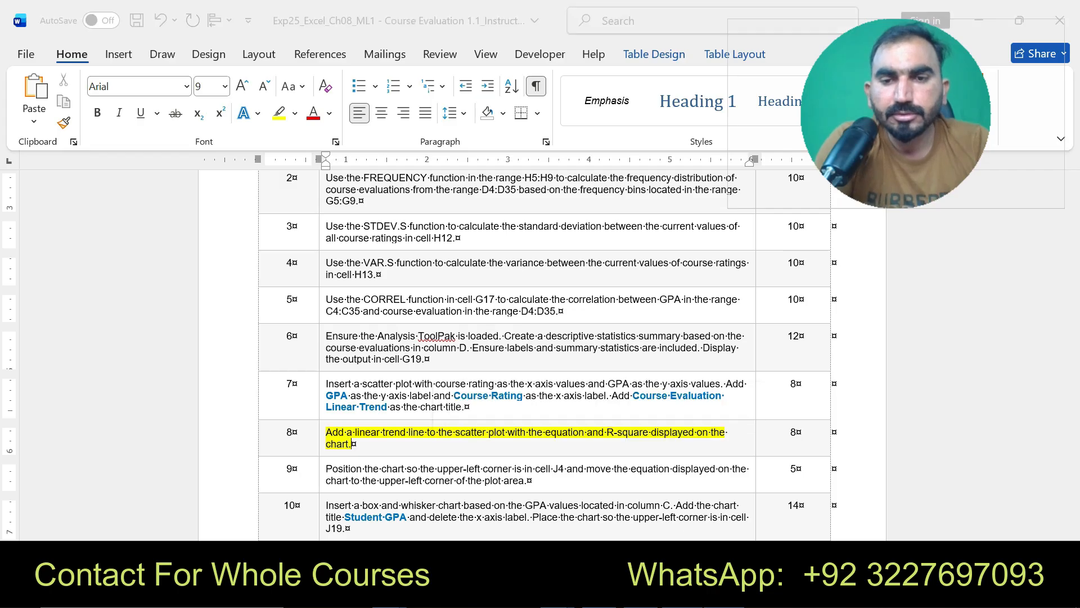
left_click(766, 253)
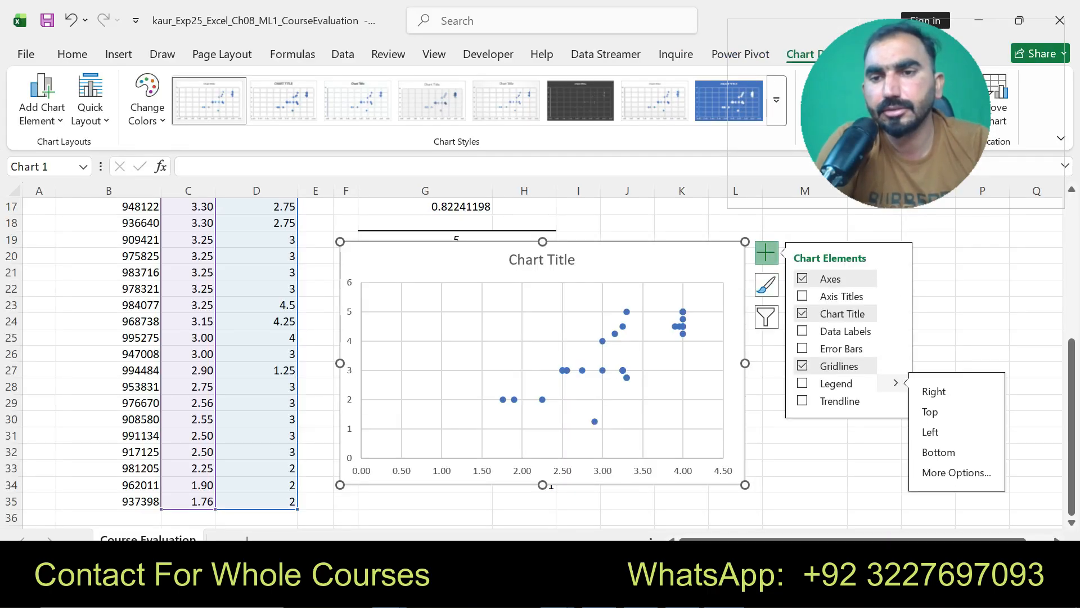
mouse_move(892, 401)
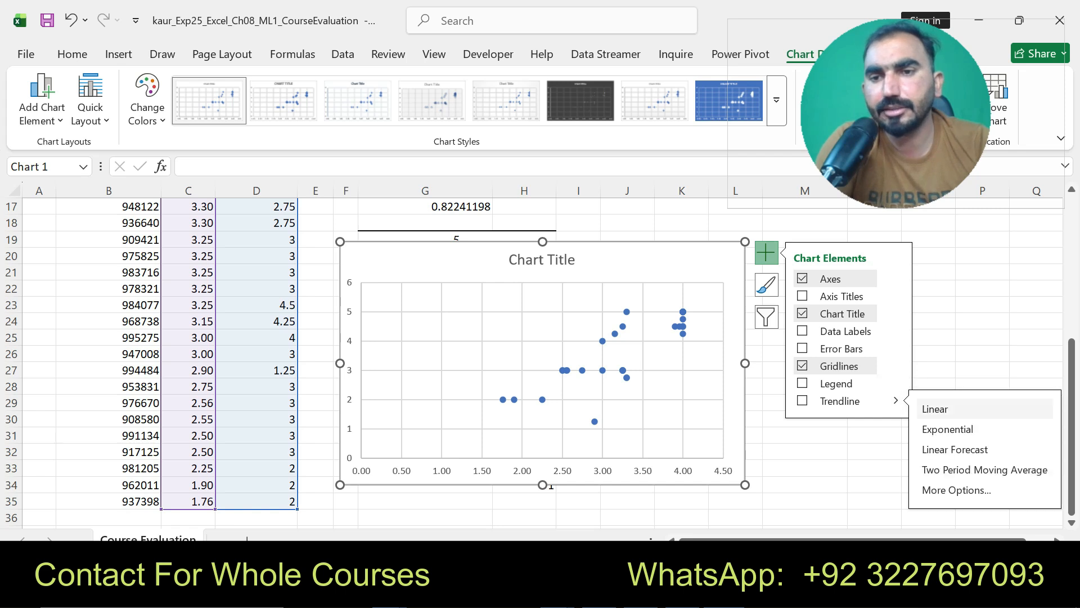
left_click(936, 409)
left_click(956, 490)
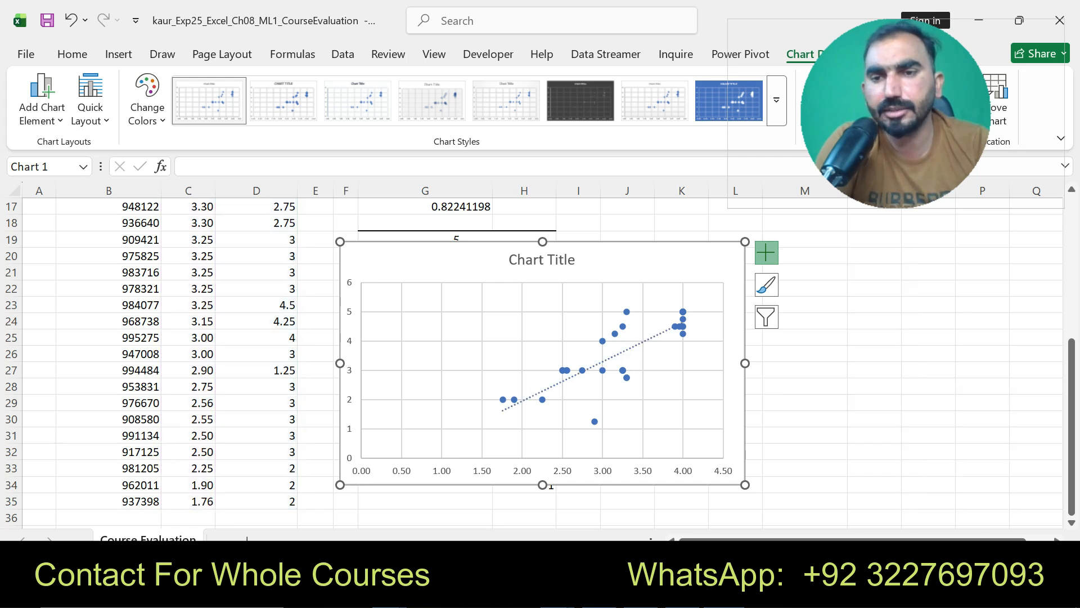
scroll(957, 410, "down", 5)
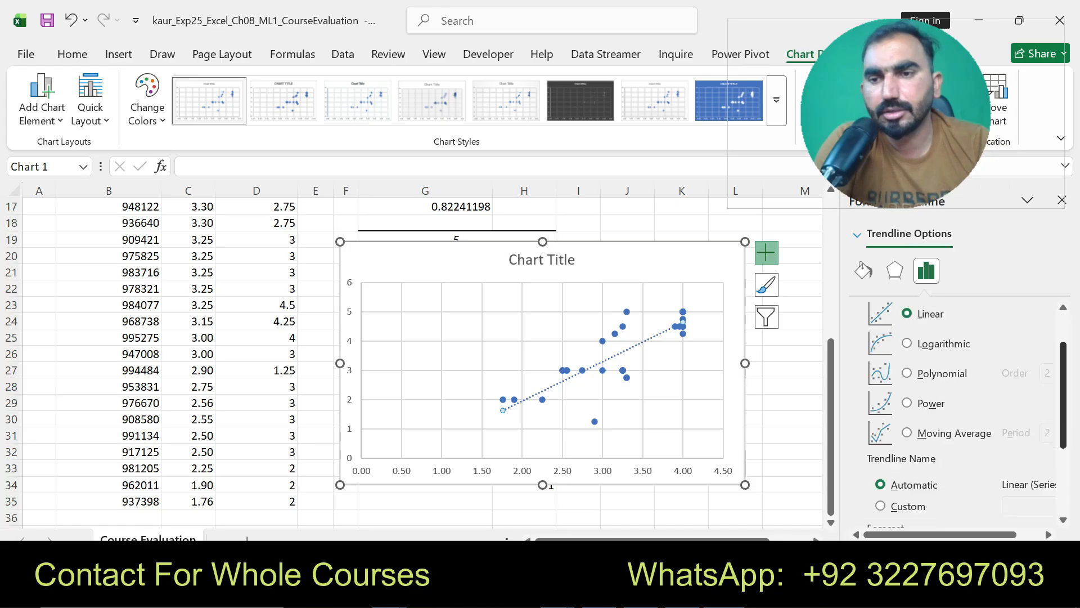
left_click(873, 510)
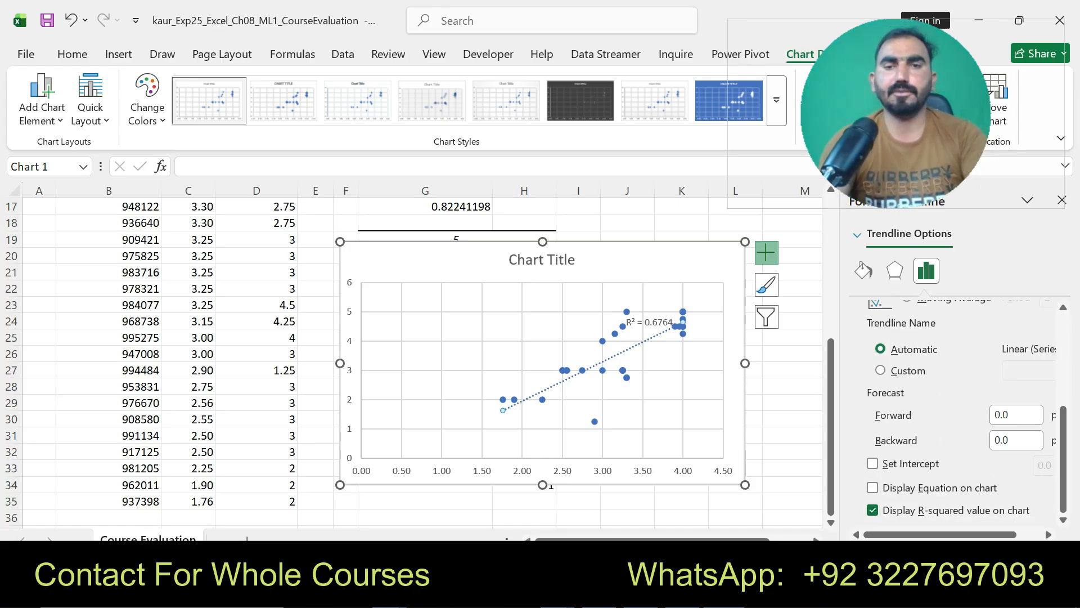
Step: Switch to the Word instructions, undo the step 8 highlight and highlight the step 9 chart positioning instruction in yellow
key("alt+Tab")
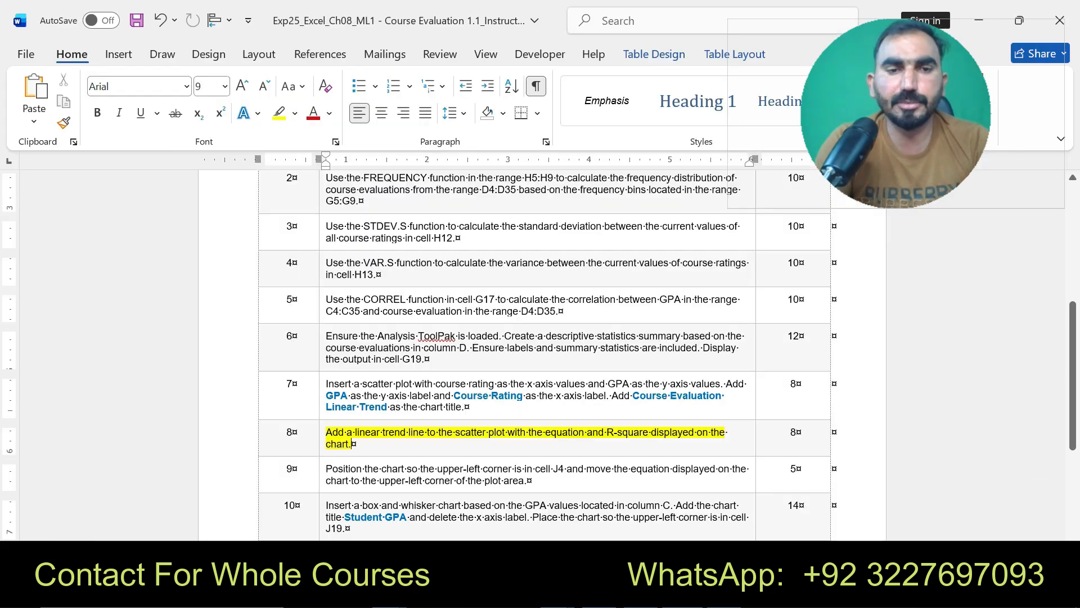
key("ctrl+z")
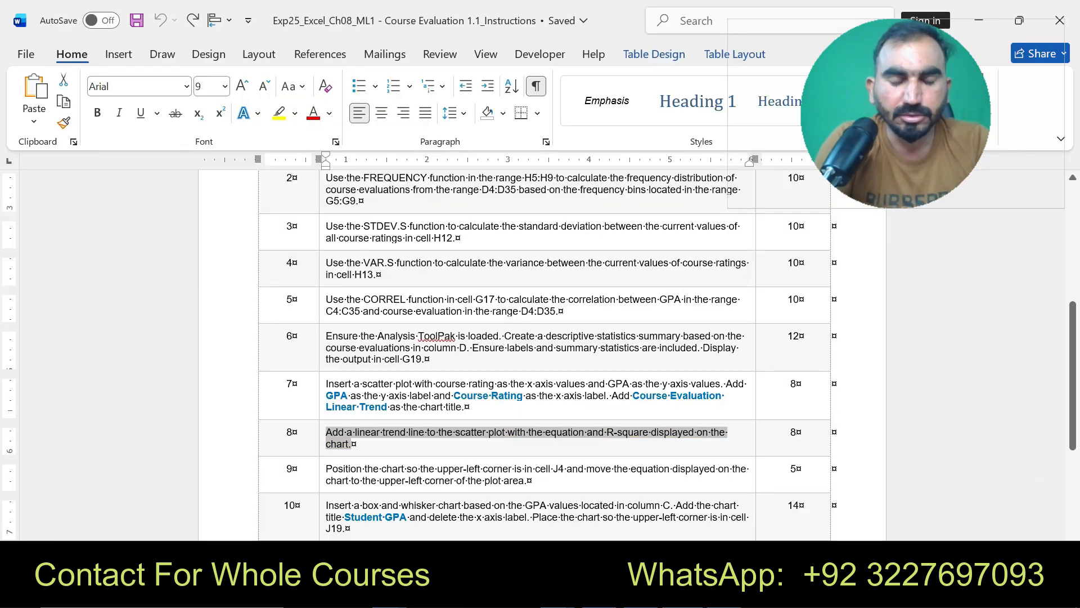
left_click_drag(332, 469, 528, 480)
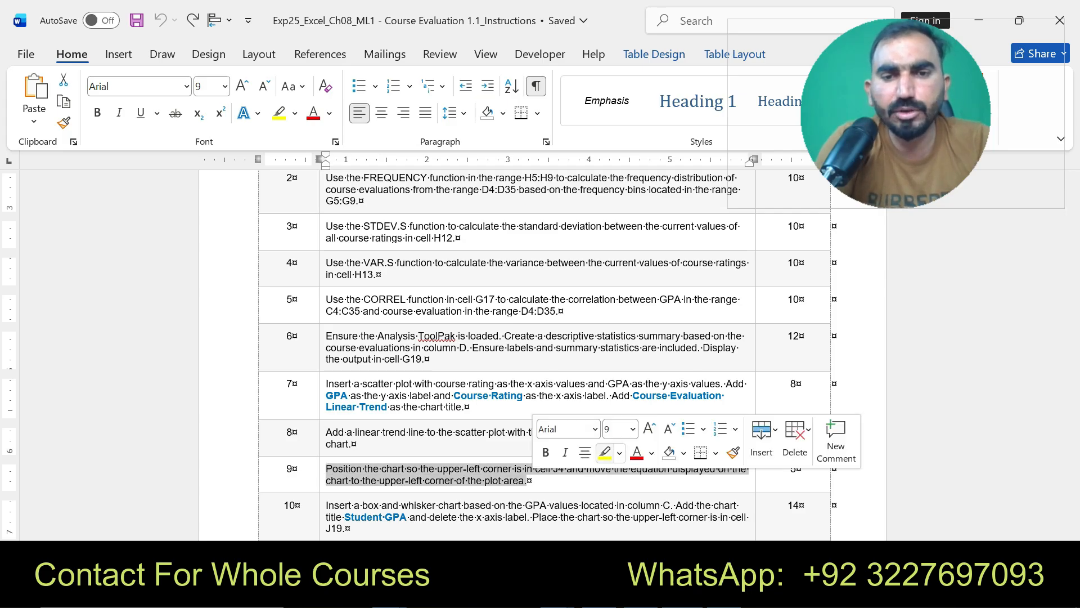
left_click(605, 453)
Step: Switch to the Excel workbook and move the scatter plot by cutting it and pasting it at cell J4
key("alt+Tab")
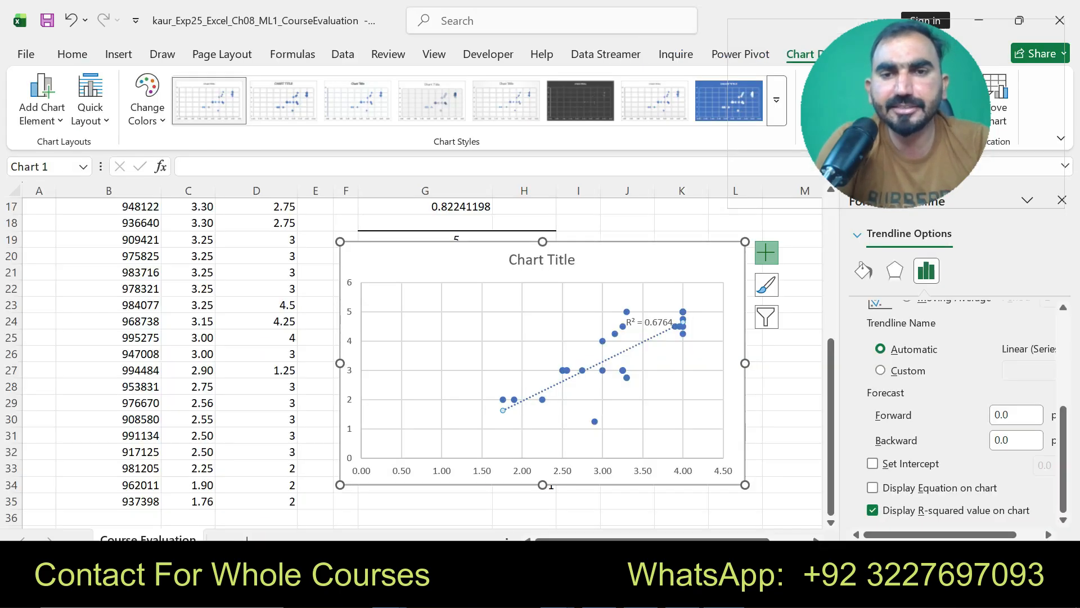
right_click(638, 254)
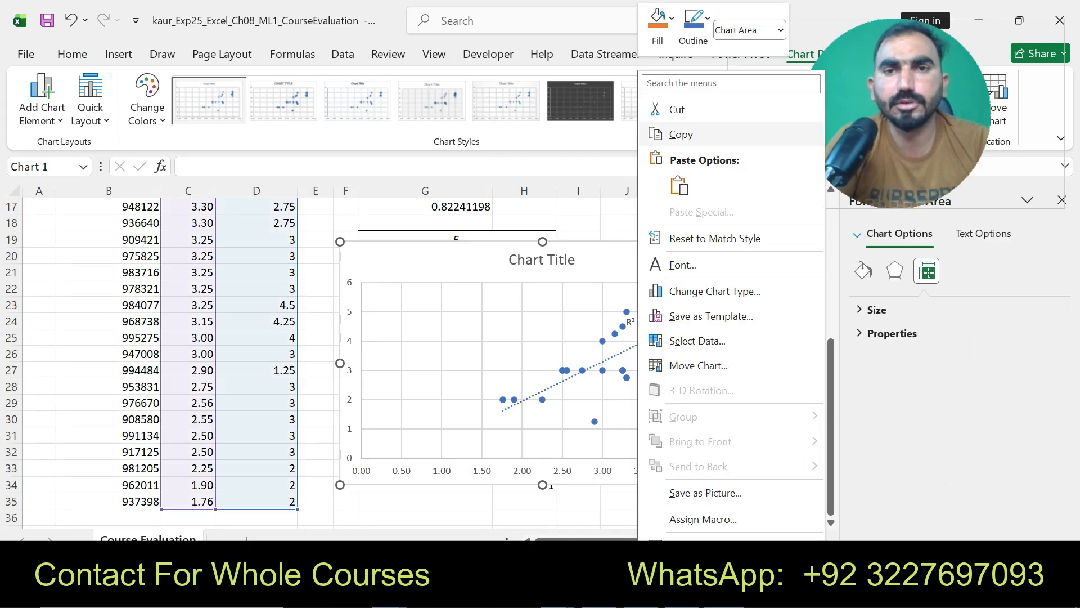
left_click(677, 109)
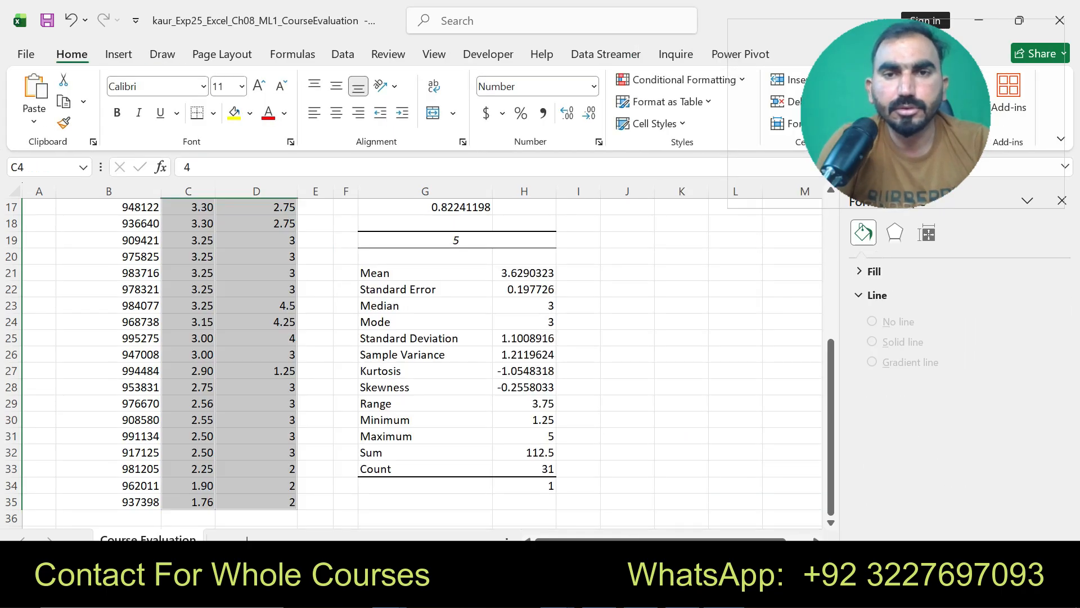
left_click_drag(831, 359, 831, 216)
left_click(627, 240)
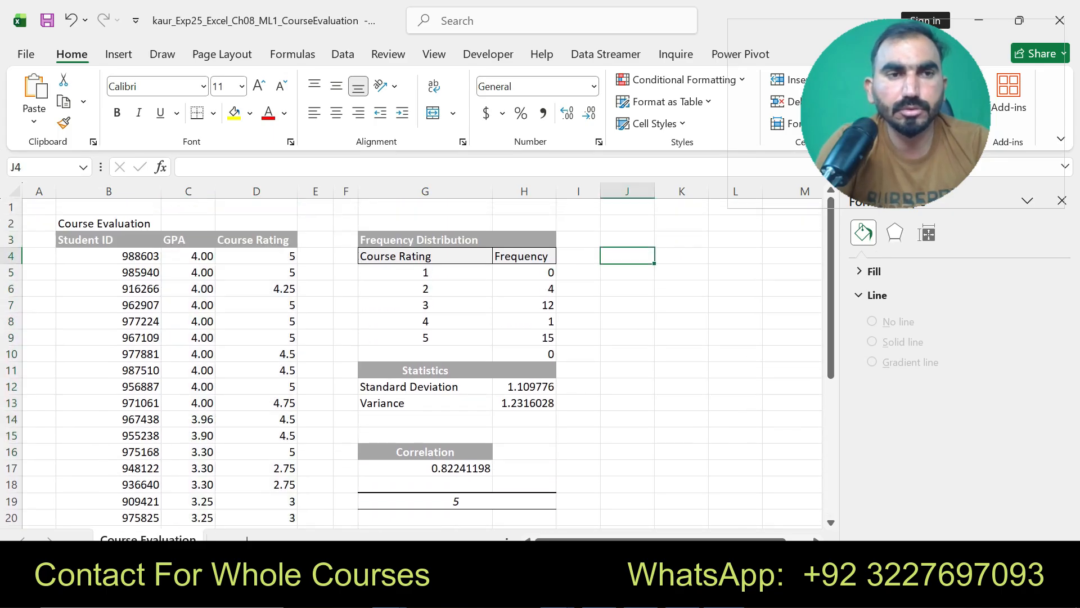
key("ctrl+v")
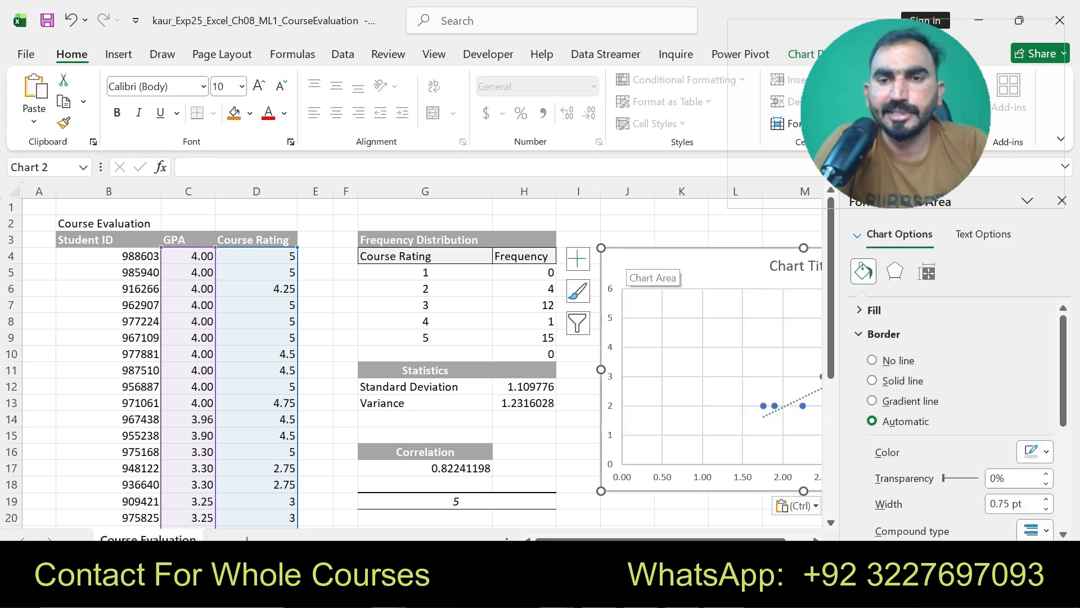
Step: Switch to the Word instructions and copy the chart title text Course Evaluation Linear Trend from step 7
key("alt+Tab")
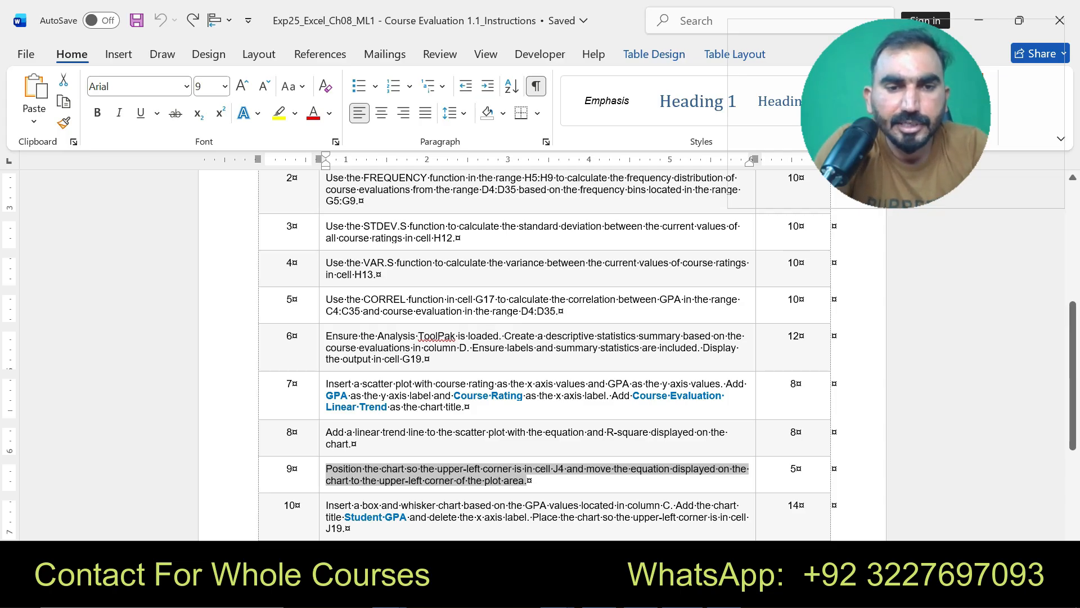
left_click_drag(326, 505, 345, 528)
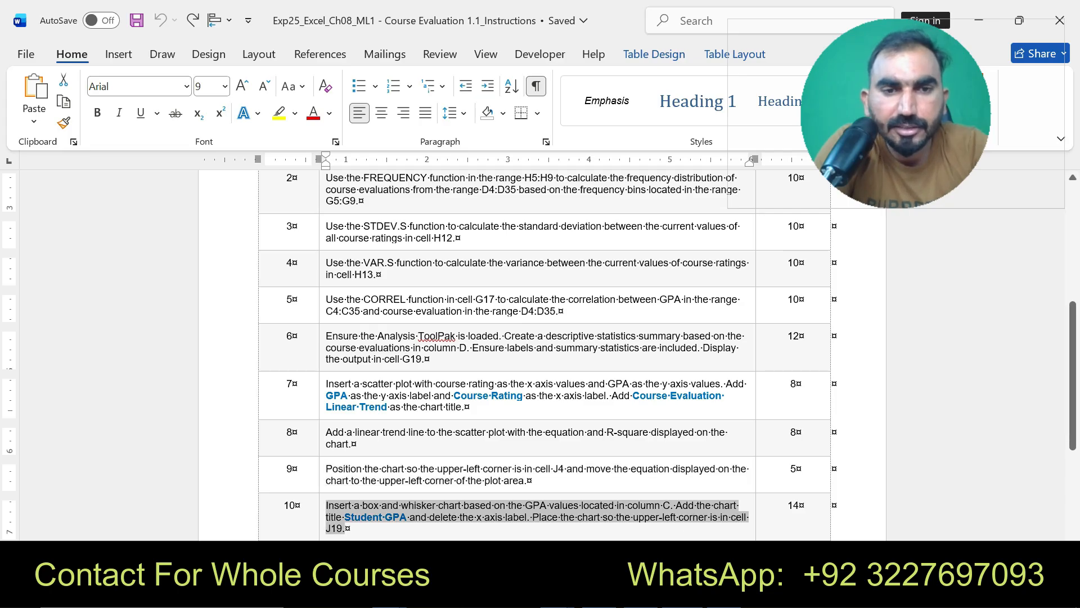
left_click(600, 384)
left_click_drag(633, 395, 390, 406)
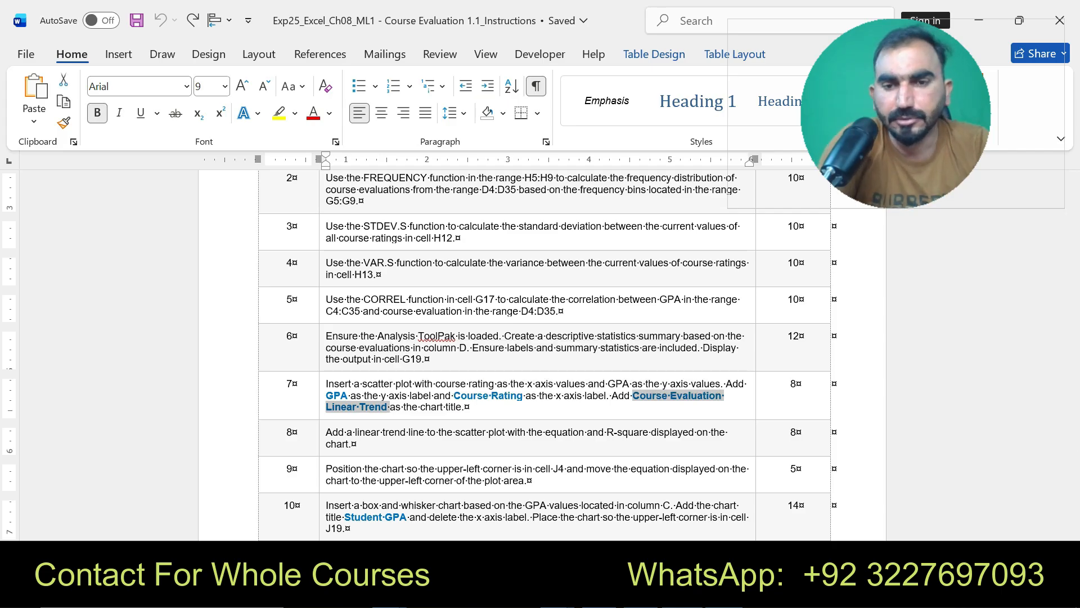
Step: Switch to the Excel workbook, close the formatting pane and replace the scatter plot's title with Course Evaluation Linear Trend
key("alt+Tab")
left_click(795, 266)
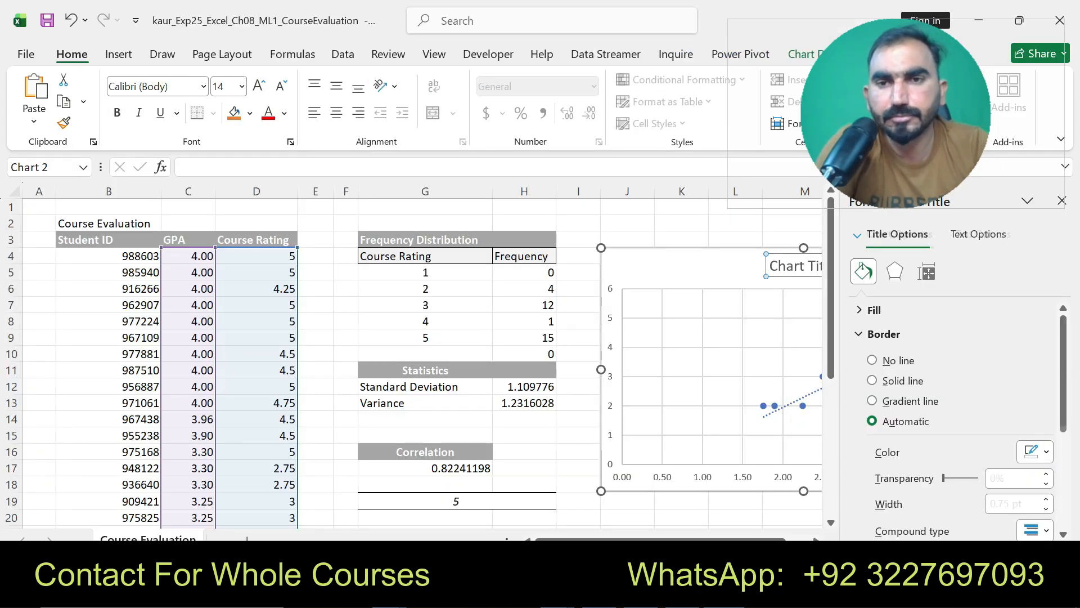
left_click_drag(945, 141, 918, 136)
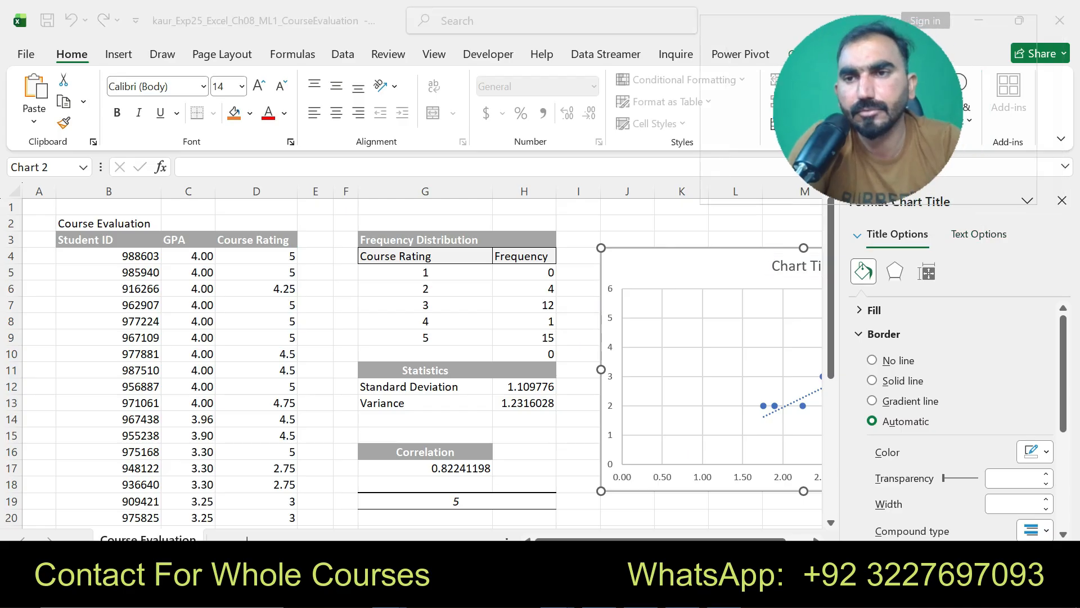
left_click(1061, 201)
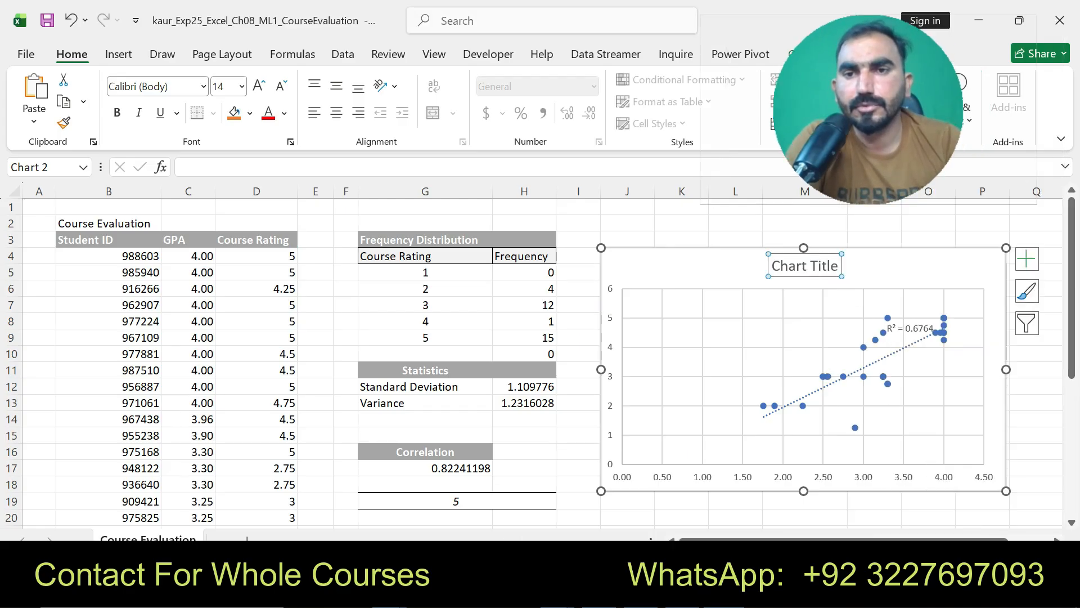
triple_click(805, 266)
key("ctrl+v")
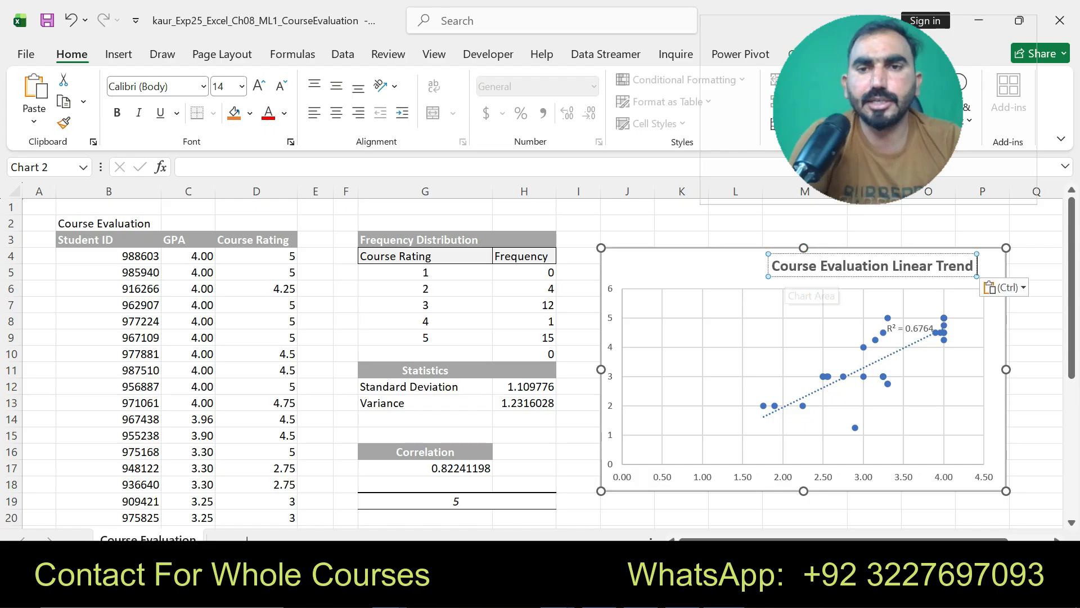
left_click(698, 239)
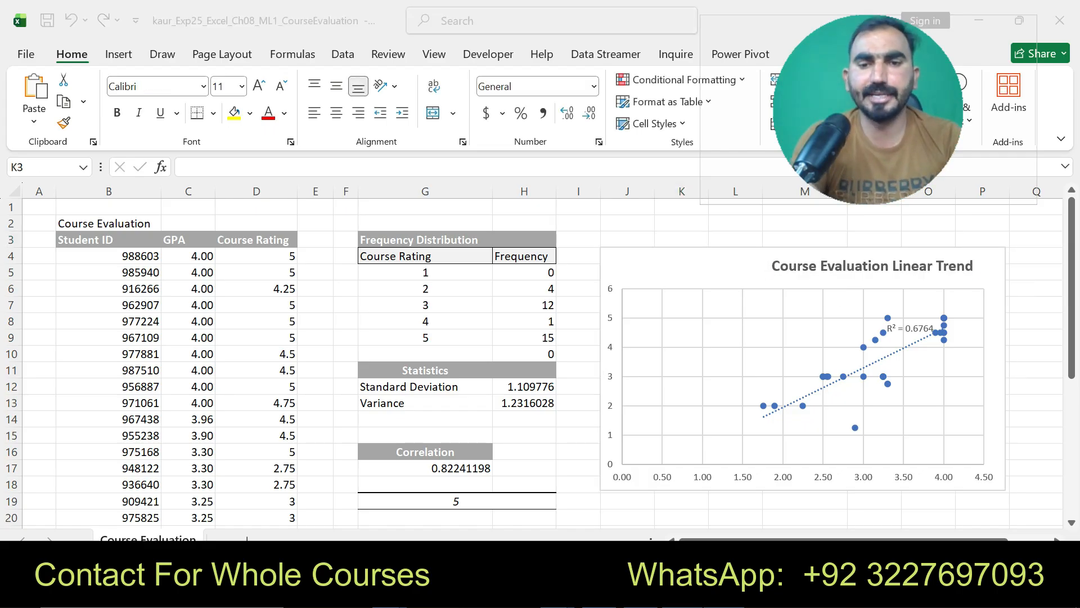
Step: Switch to the Word instructions, review steps 8 and 9, and highlight the step 10 box and whisker chart instruction in yellow
key("alt+Tab")
left_click_drag(326, 432, 351, 444)
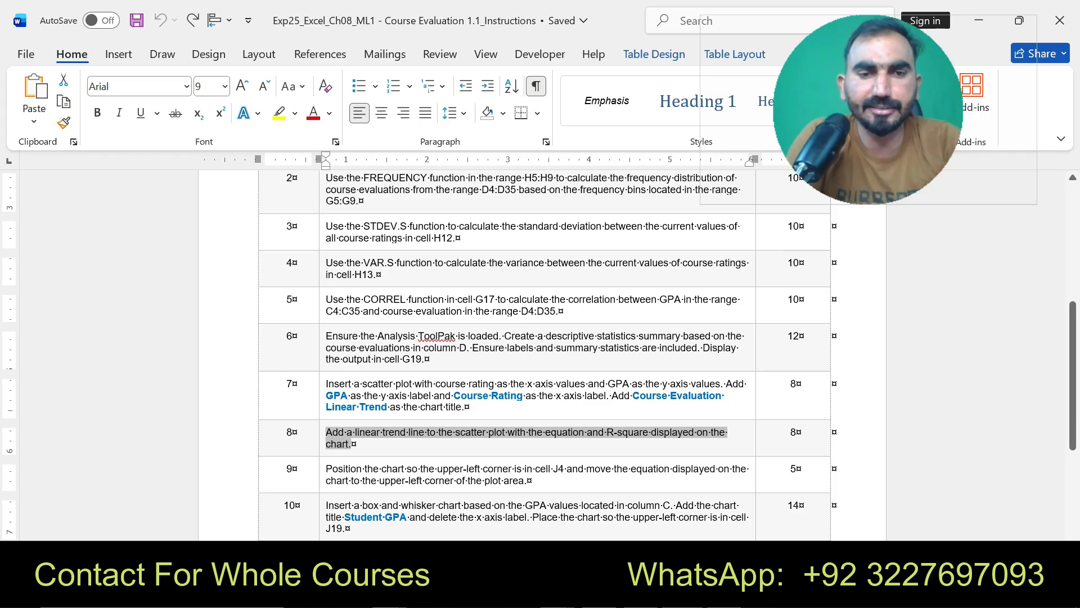
left_click_drag(326, 468, 380, 468)
left_click_drag(326, 505, 438, 505)
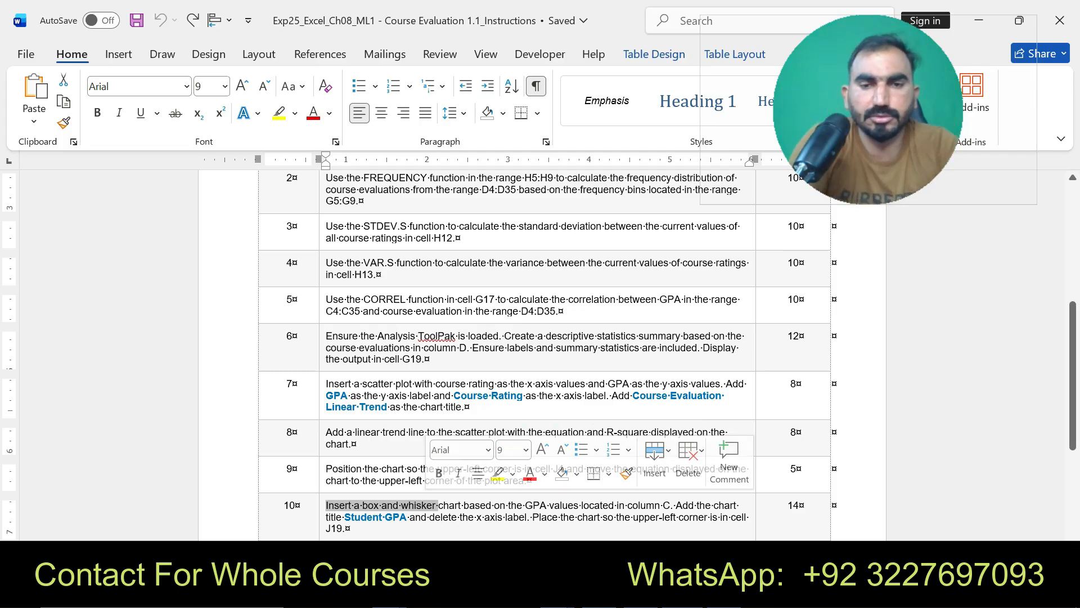
left_click(477, 516)
triple_click(477, 516)
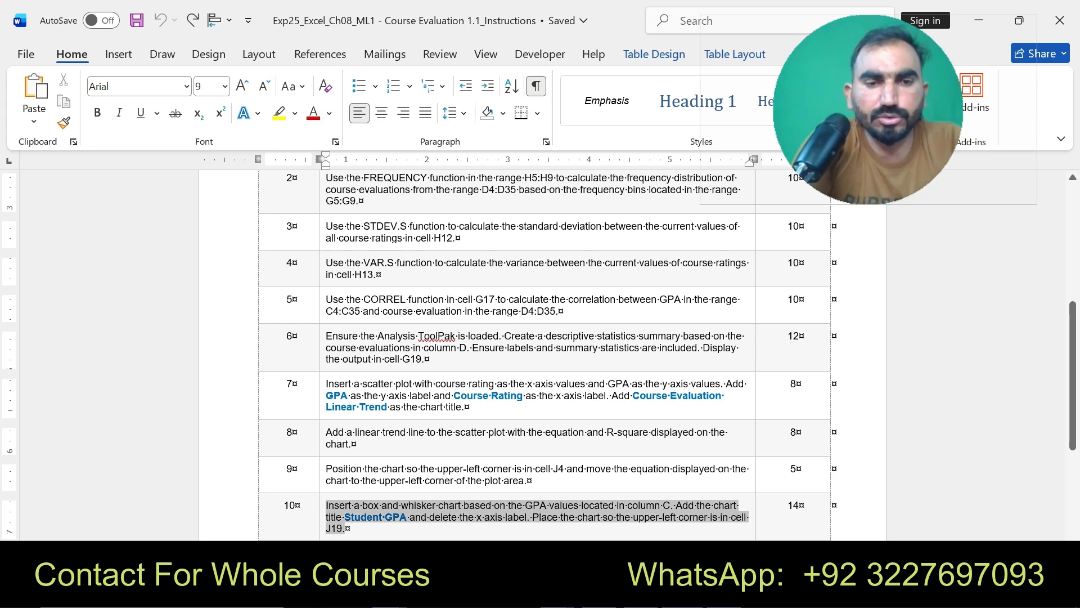
left_click(429, 501)
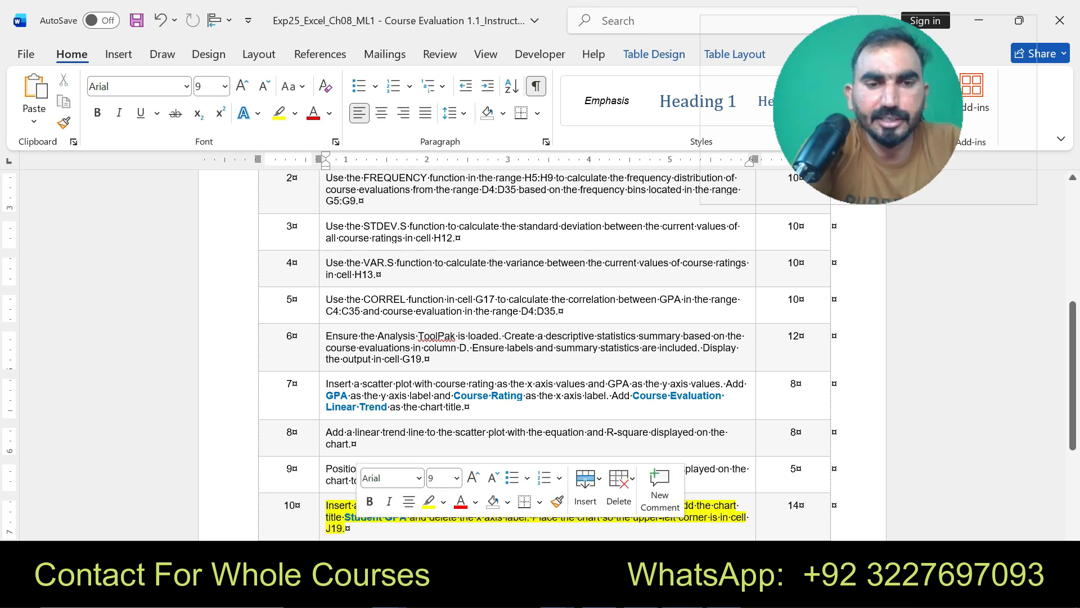
left_click_drag(326, 504, 376, 528)
Step: Switch to the Excel workbook and insert a Box and Whisker chart from the GPA values in C4:C35
key("alt+Tab")
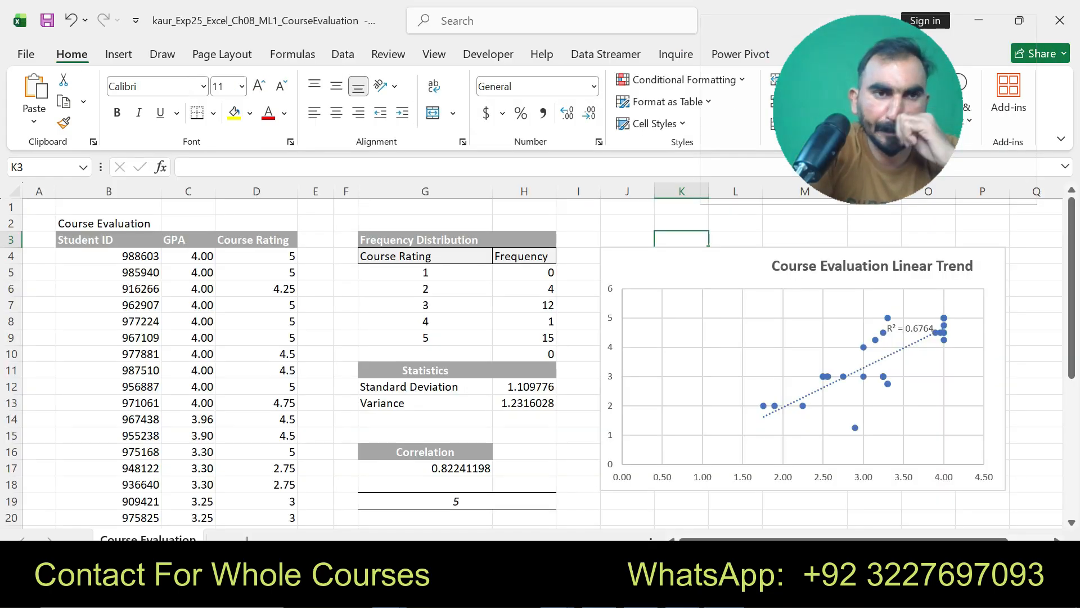
left_click_drag(188, 256, 208, 469)
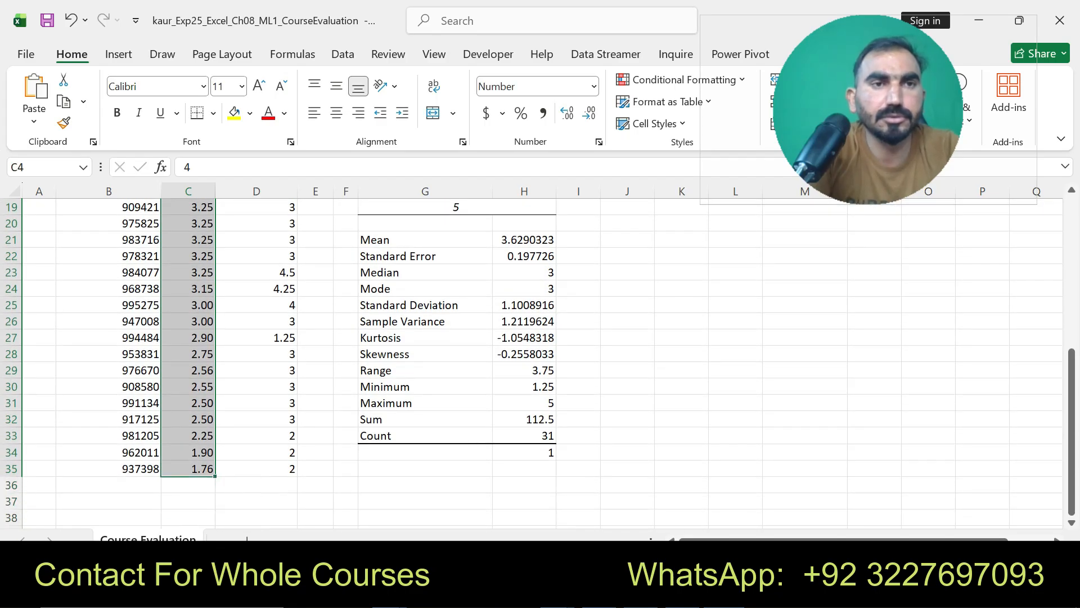
left_click(118, 54)
left_click(292, 101)
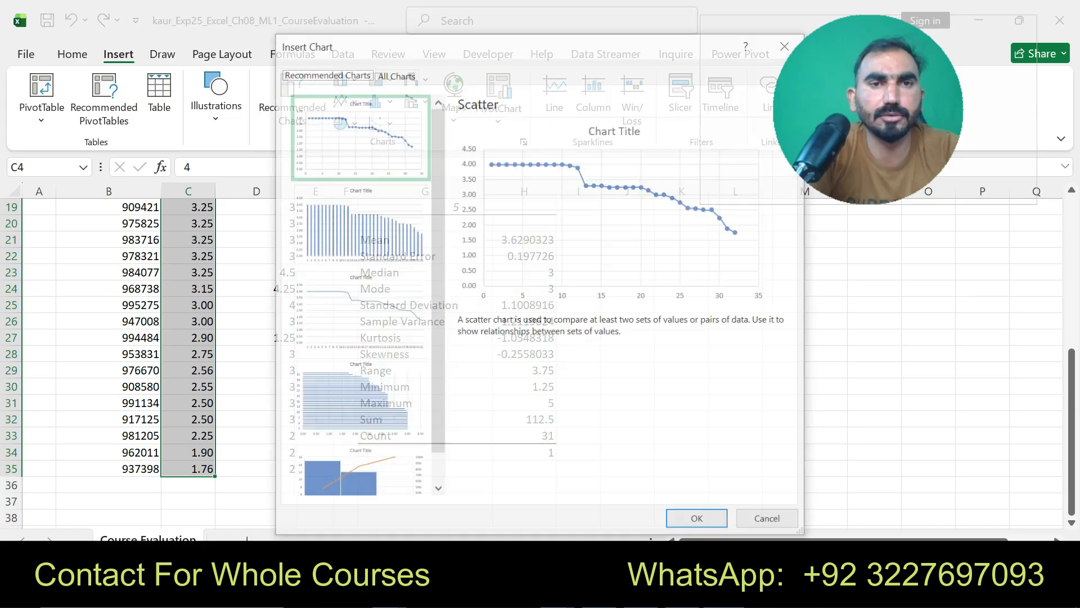
left_click(396, 74)
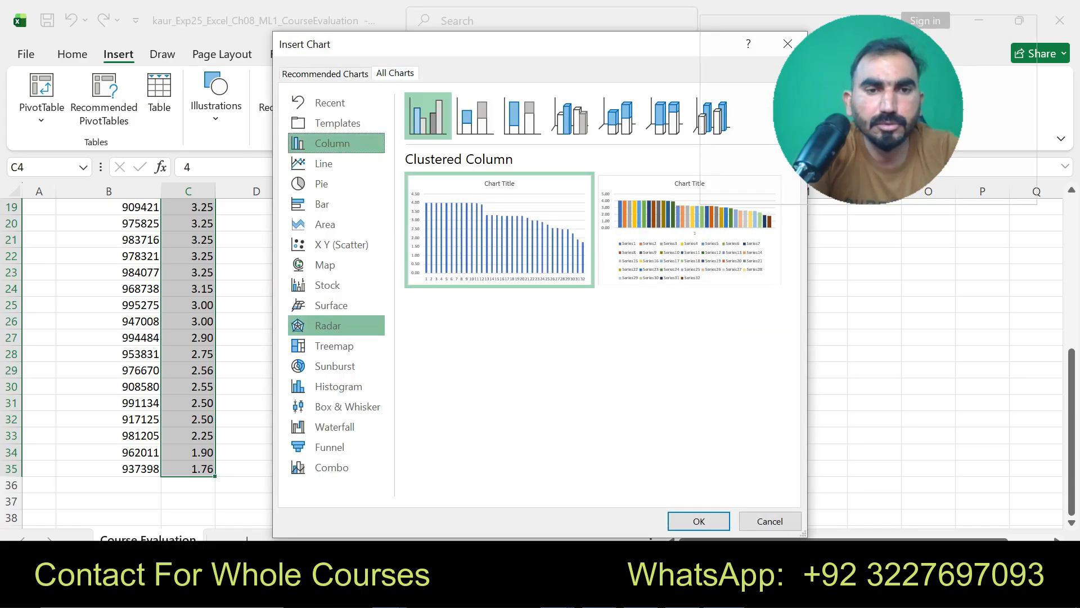
left_click(336, 406)
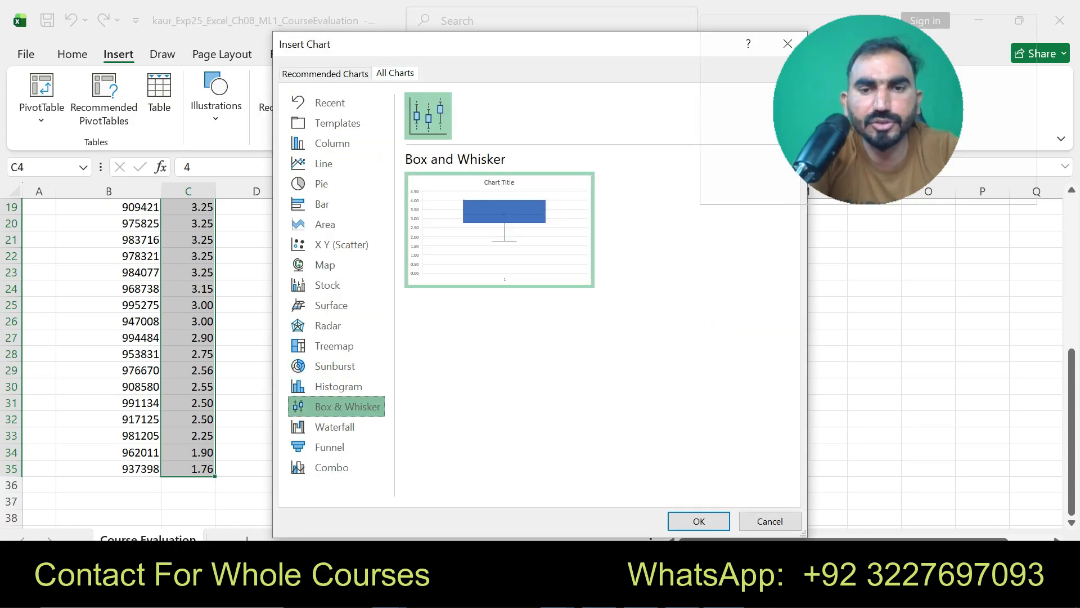
key("Return")
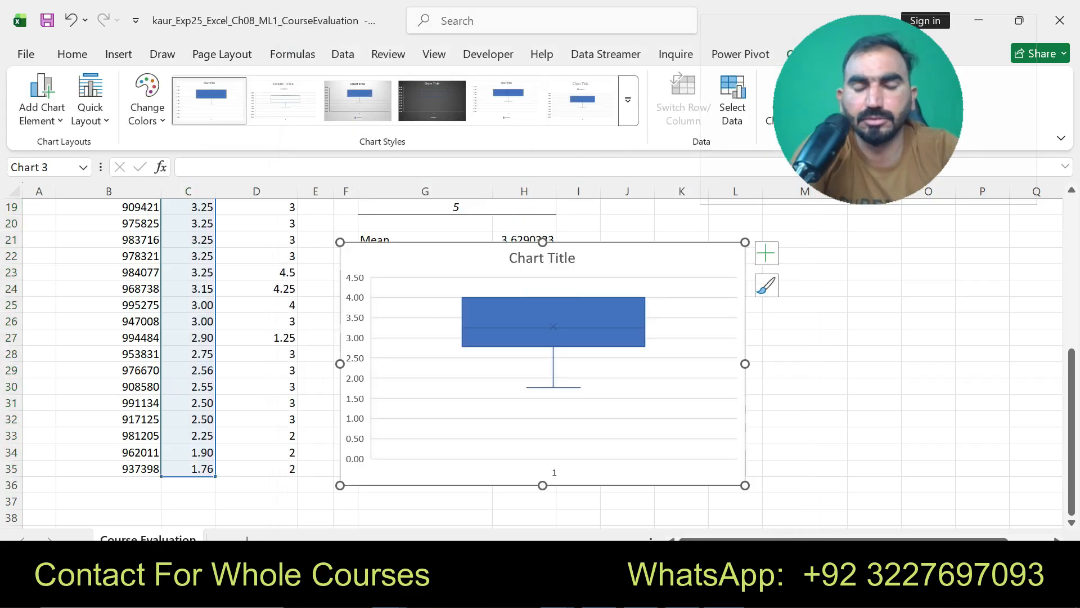
Step: Switch to the Word instructions and copy the chart title text Student GPA from step 10
key("alt+Tab")
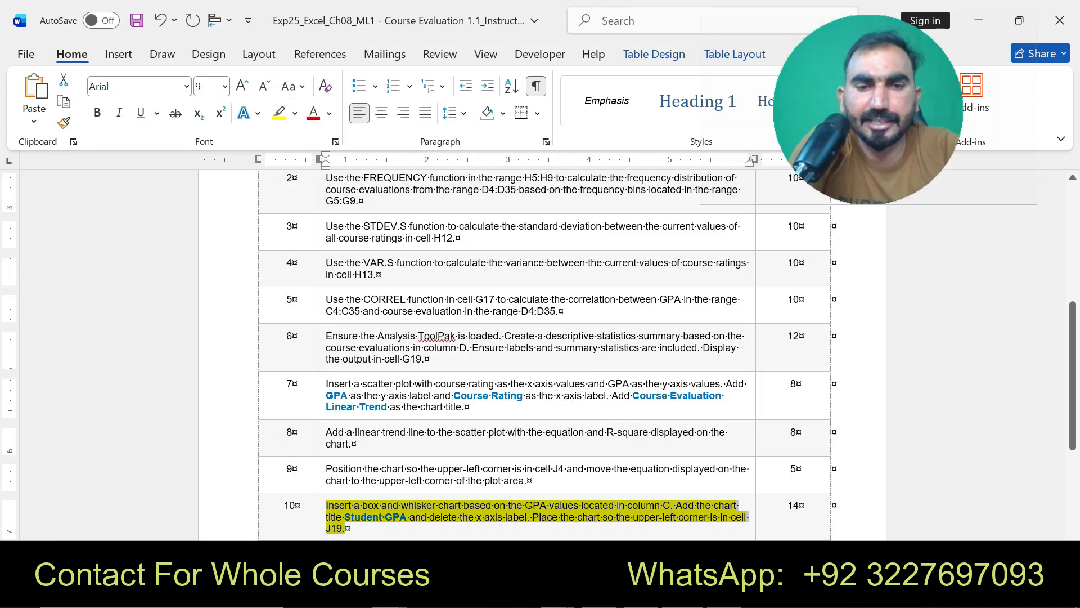
left_click(345, 528)
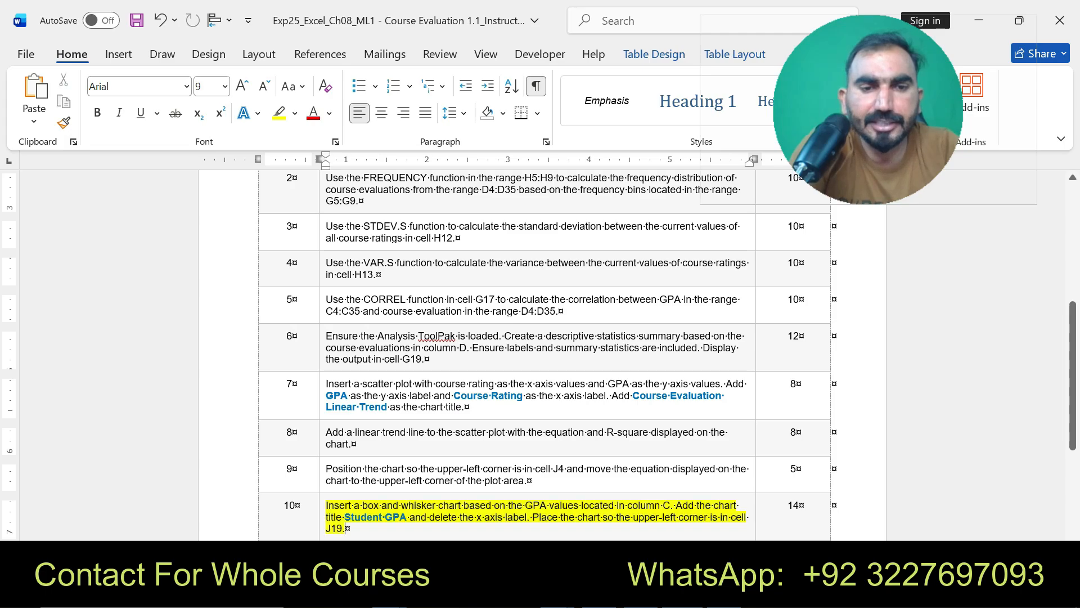
left_click_drag(345, 517, 409, 517)
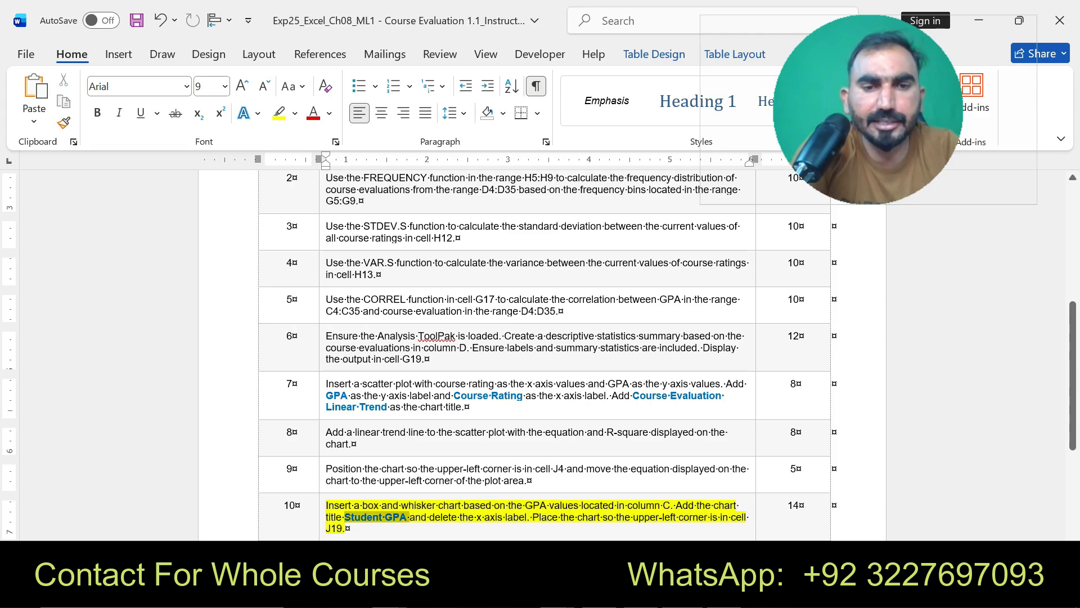
Step: Switch to the Excel workbook and replace the box and whisker chart's title with Student GPA
key("alt+Tab")
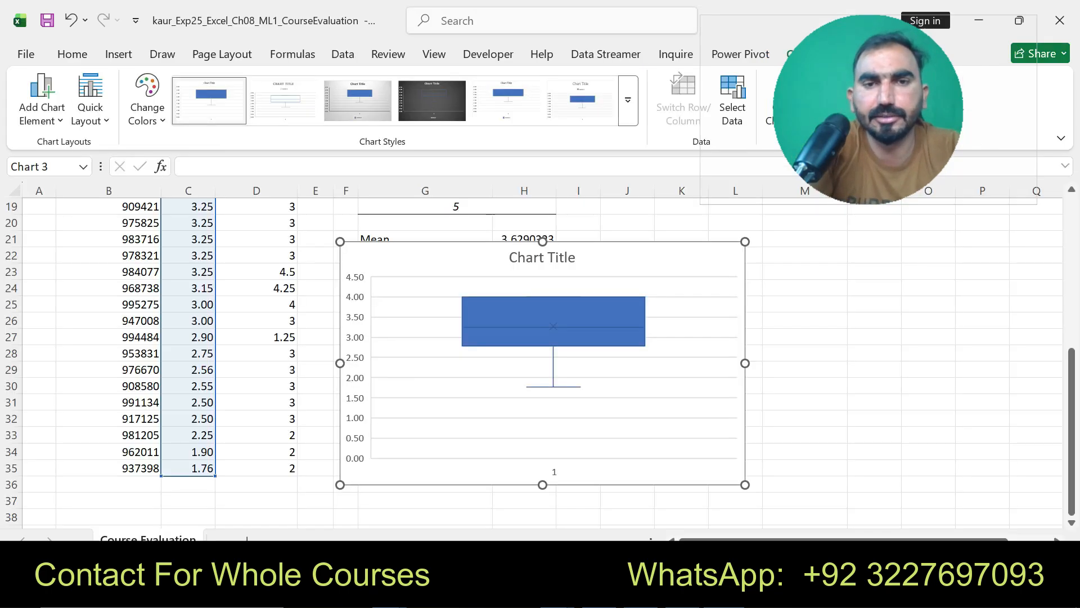
double_click(567, 257)
key("ctrl+a")
key("BackSpace")
key("ctrl+v")
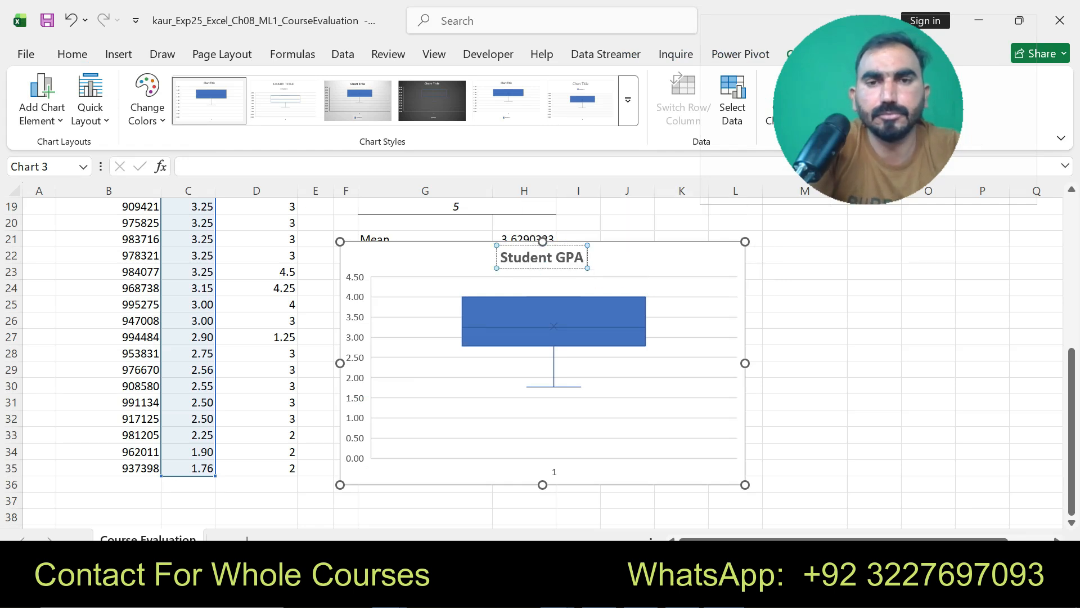
Step: Cut the box and whisker chart and paste it with its upper-left corner in cell J19
right_click(646, 337)
left_click(684, 110)
left_click_drag(1072, 371, 1071, 237)
left_click(627, 484)
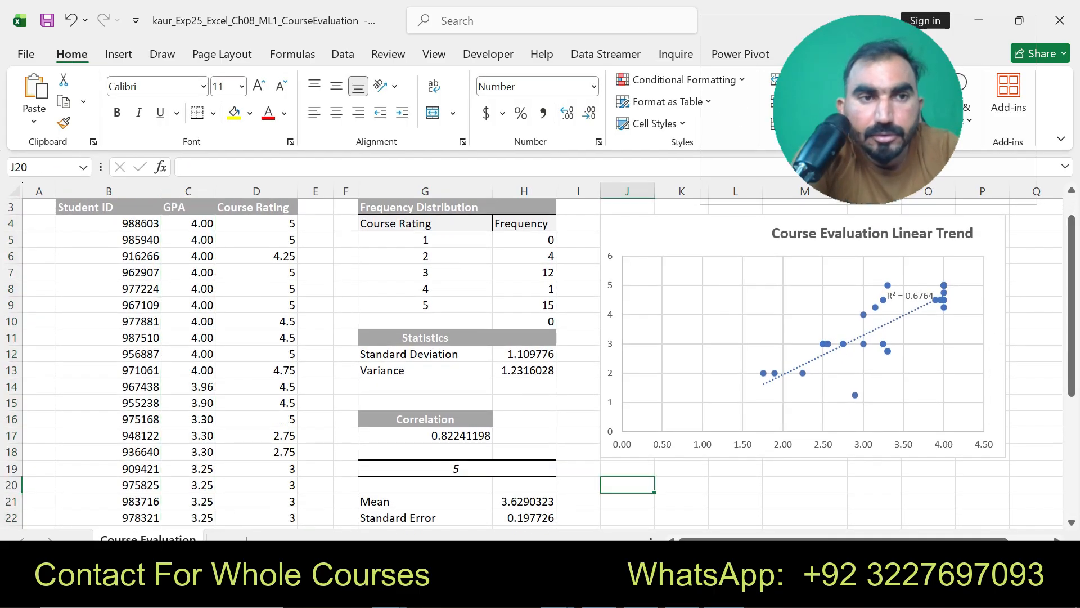
left_click(627, 468)
key("ctrl+v")
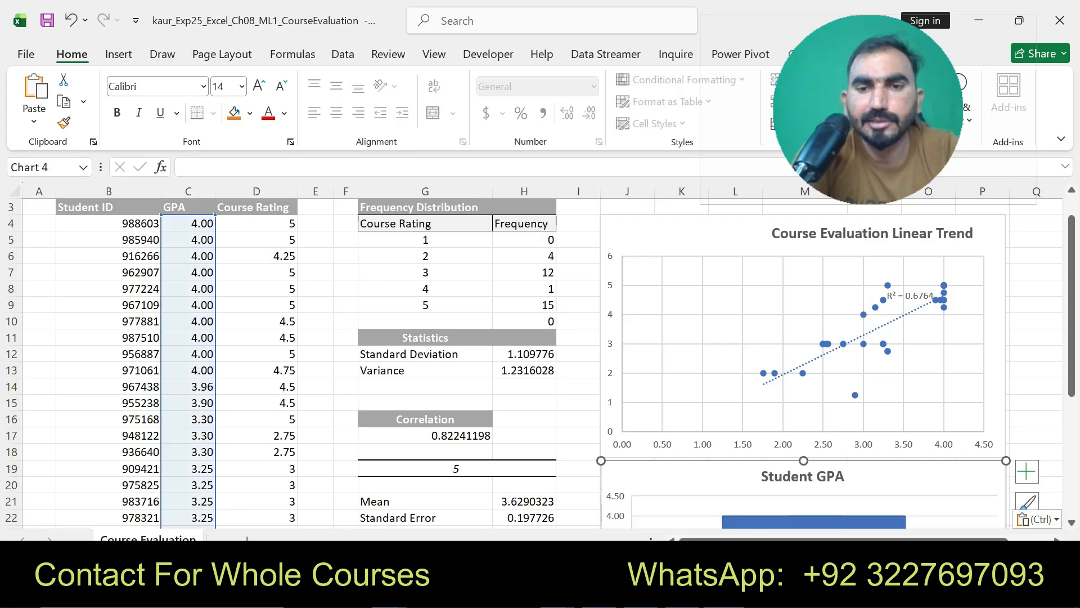
left_click_drag(1071, 281, 1071, 306)
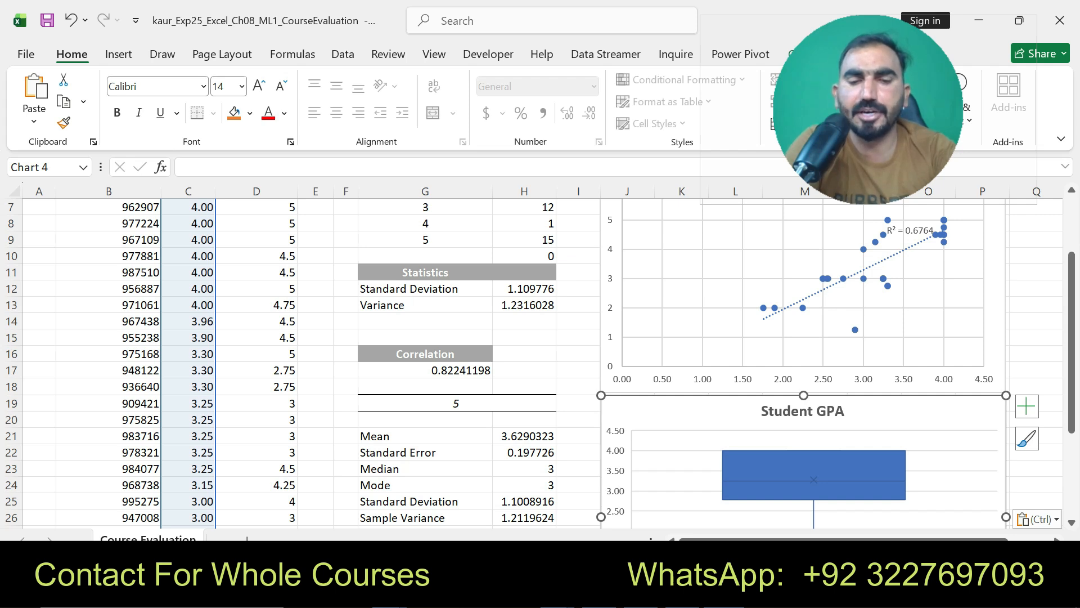
Step: Switch to the Word instructions and highlight the document title and the Project Description section in yellow
key("alt+Tab")
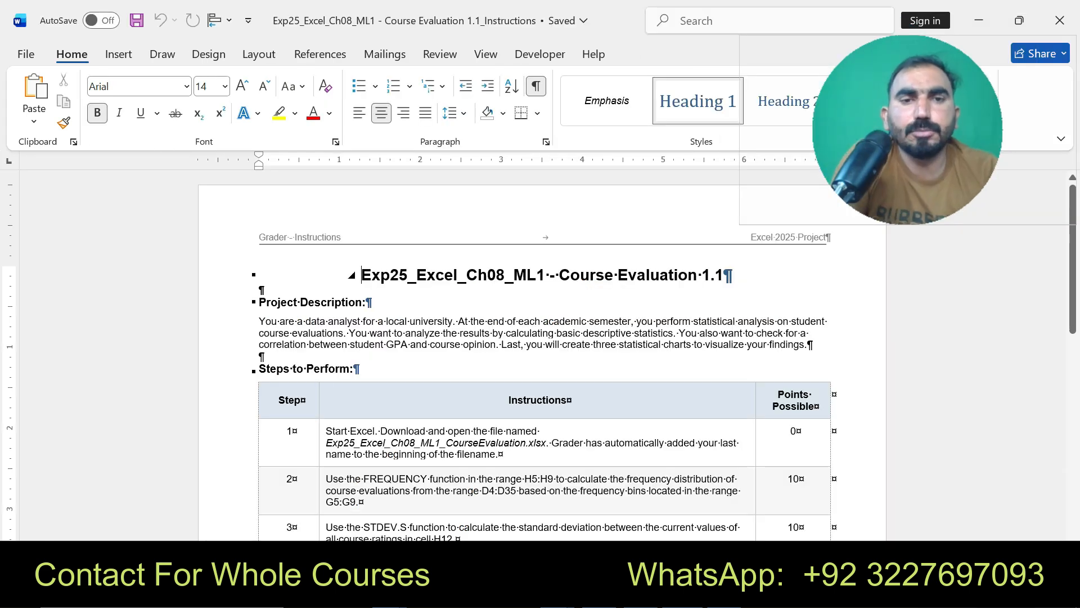
left_click_drag(362, 274, 723, 276)
left_click(793, 249)
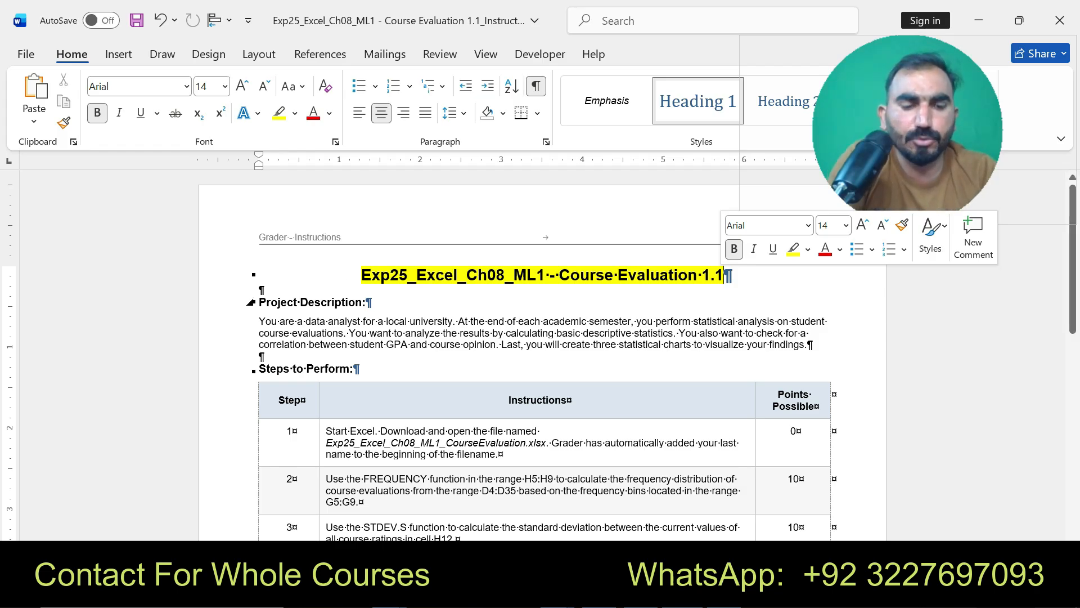
left_click_drag(260, 303, 720, 333)
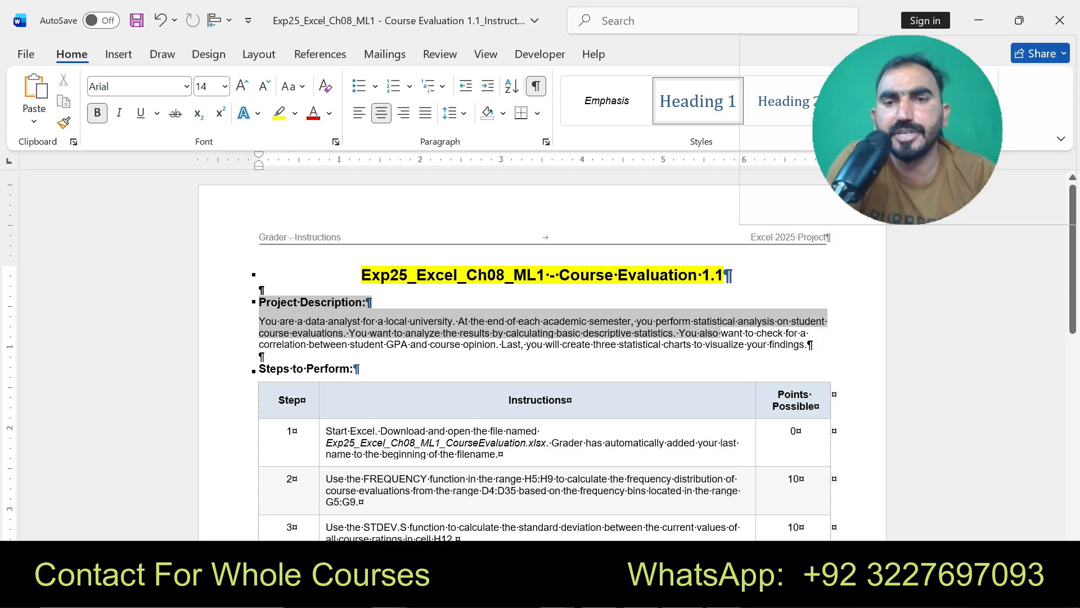
left_click_drag(720, 333, 810, 345)
left_click(873, 320)
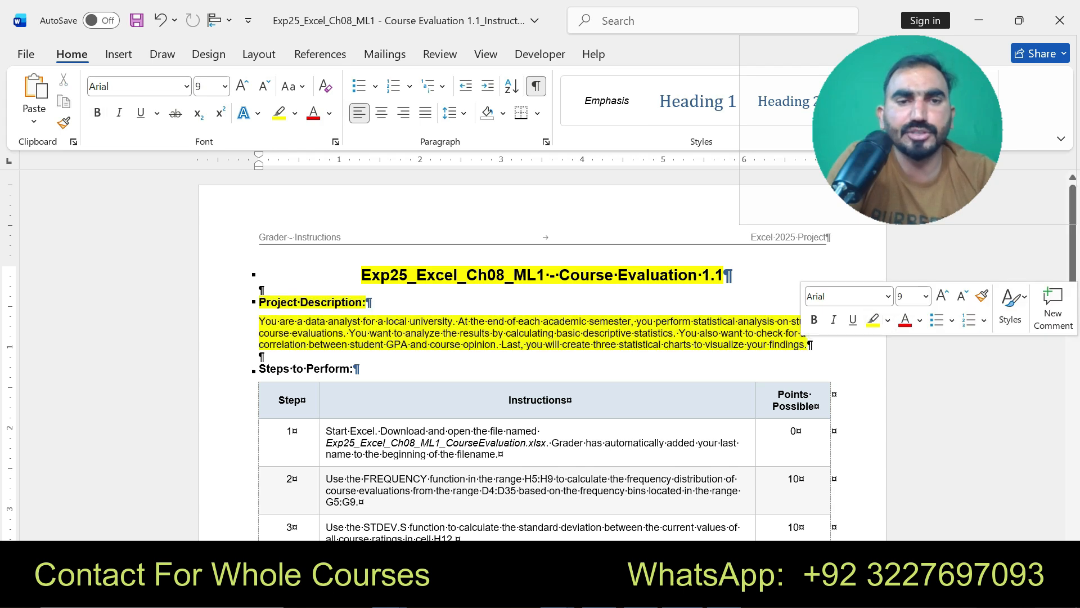
Step: Undo the yellow highlighting on the document title and the Project Description section
left_click_drag(259, 302, 807, 352)
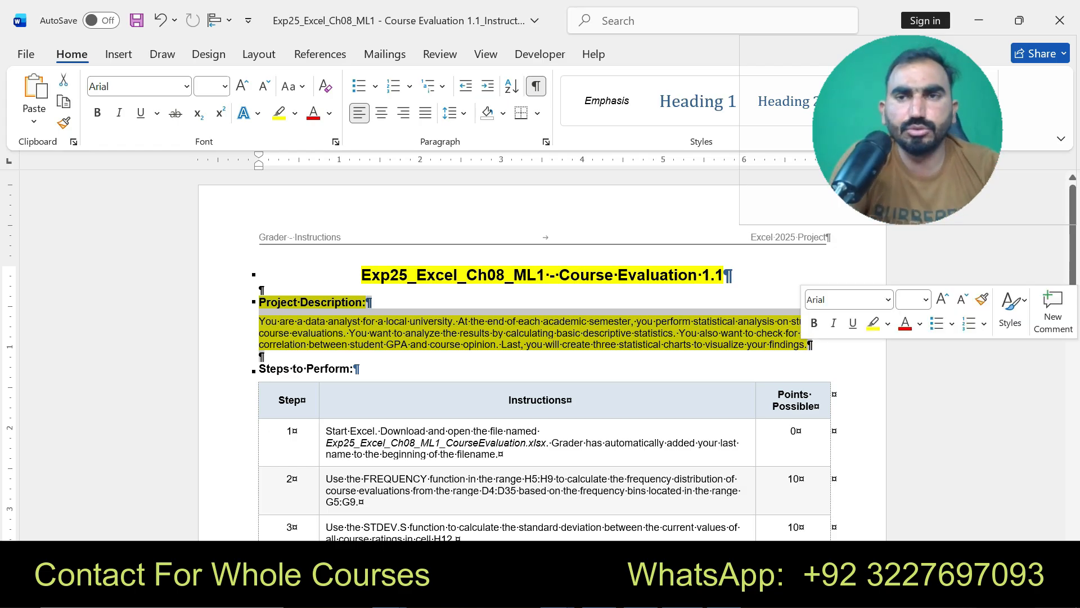
key("ctrl+z")
key("ctrl+z")
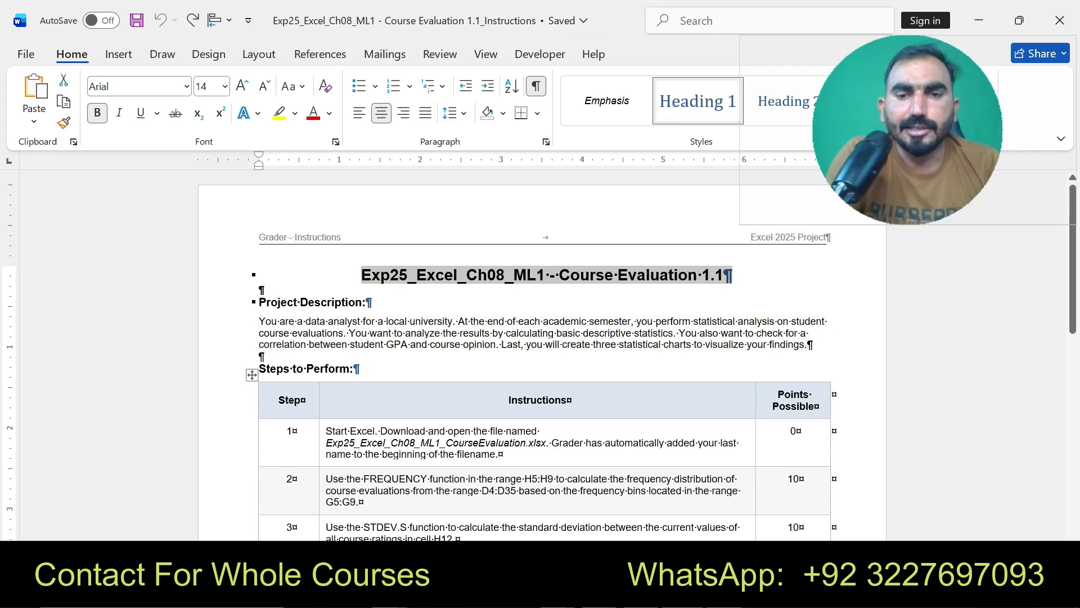
Step: Check the Excel workbook, return to the Word instructions and highlight the step 1 and step 2 instructions in yellow
key("alt+Tab")
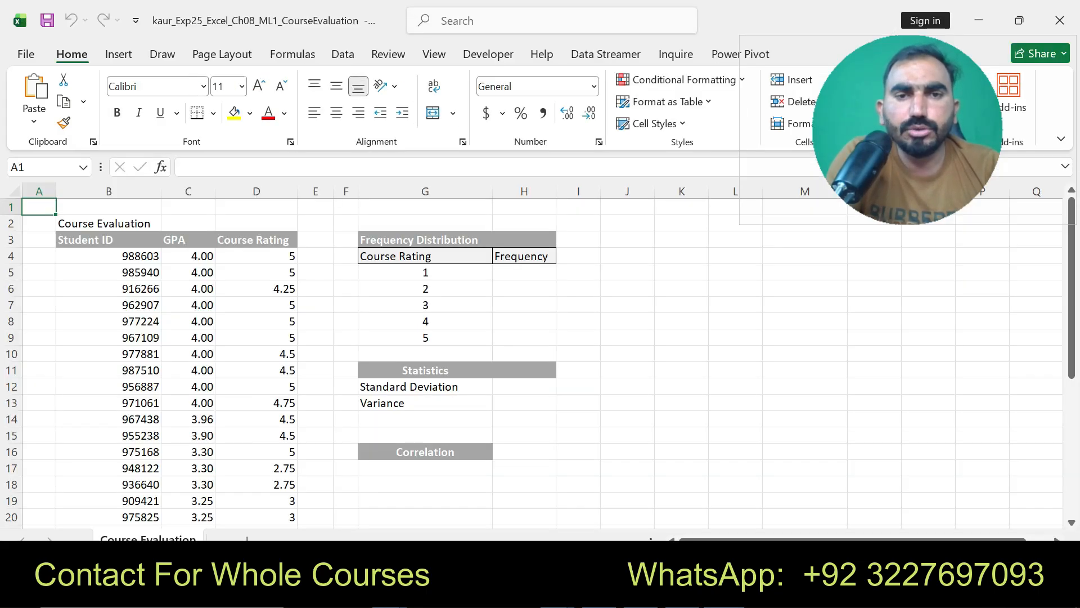
key("alt+Tab")
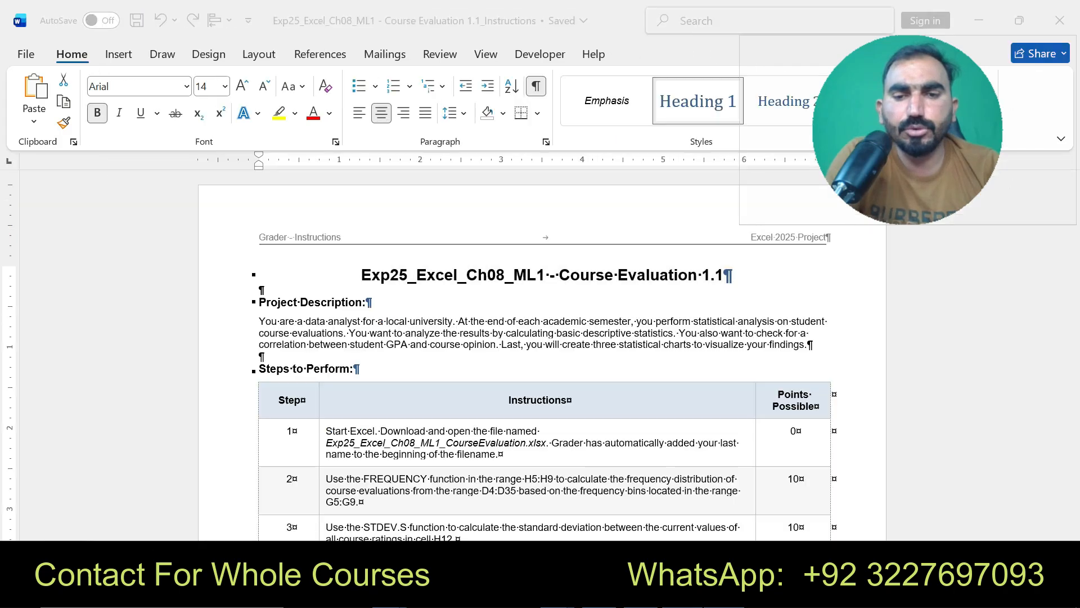
left_click_drag(327, 431, 499, 454)
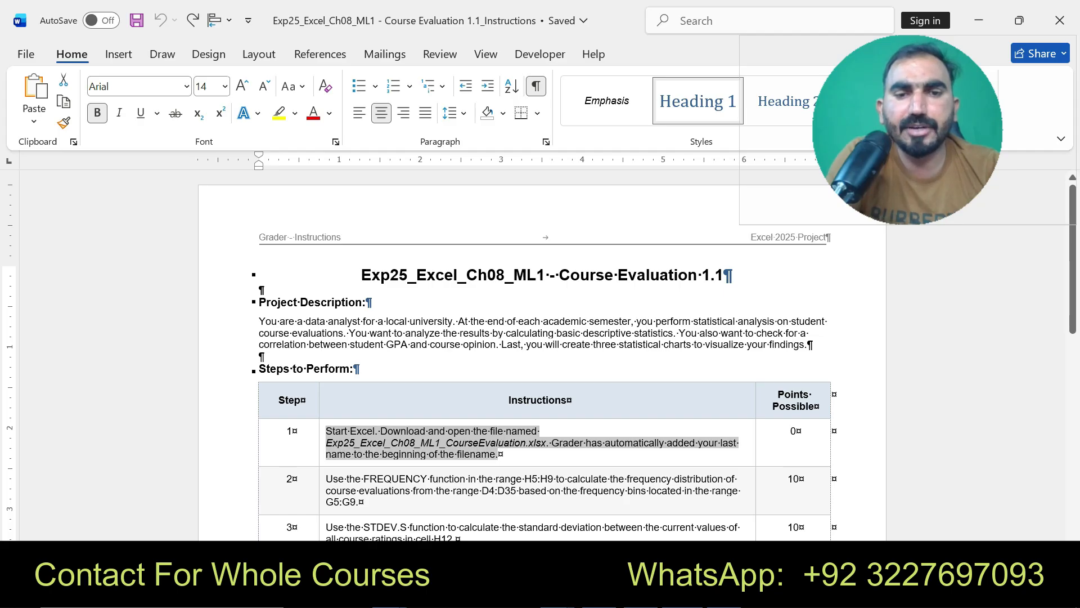
left_click(804, 429)
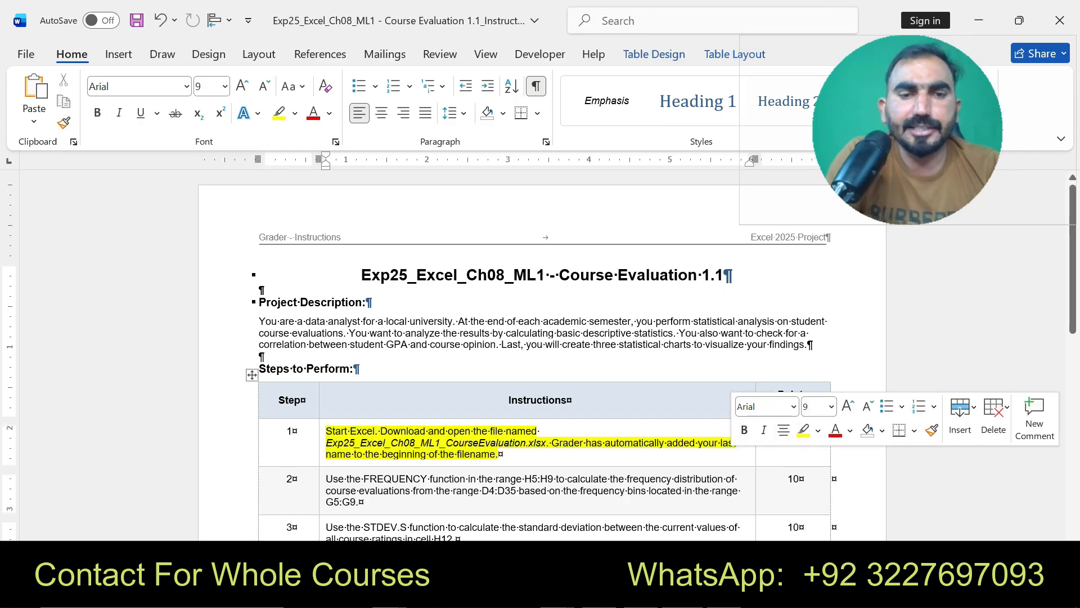
left_click_drag(326, 431, 499, 455)
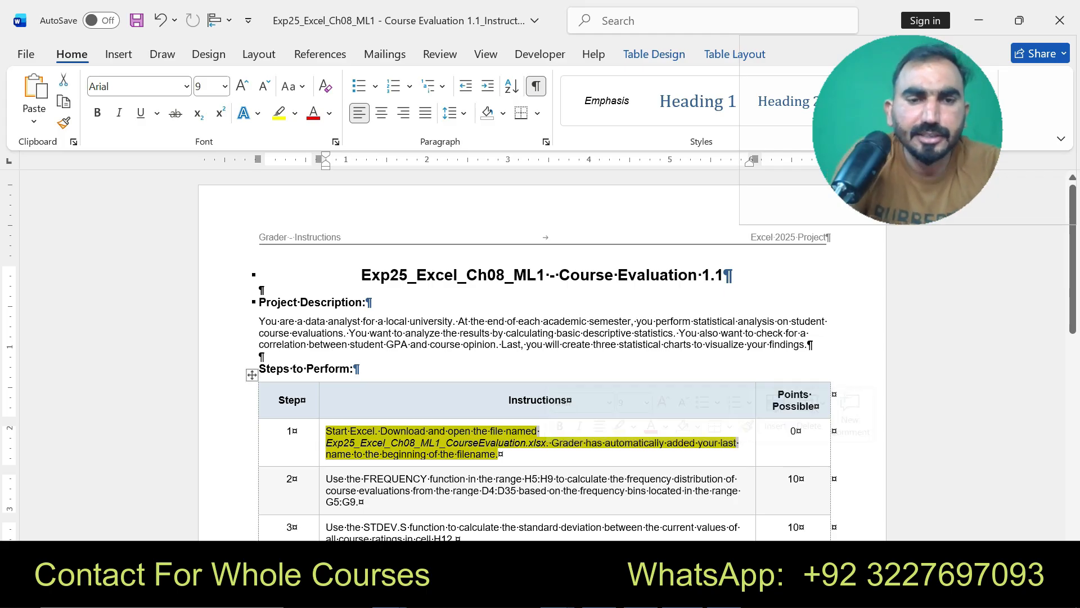
left_click_drag(326, 479, 358, 502)
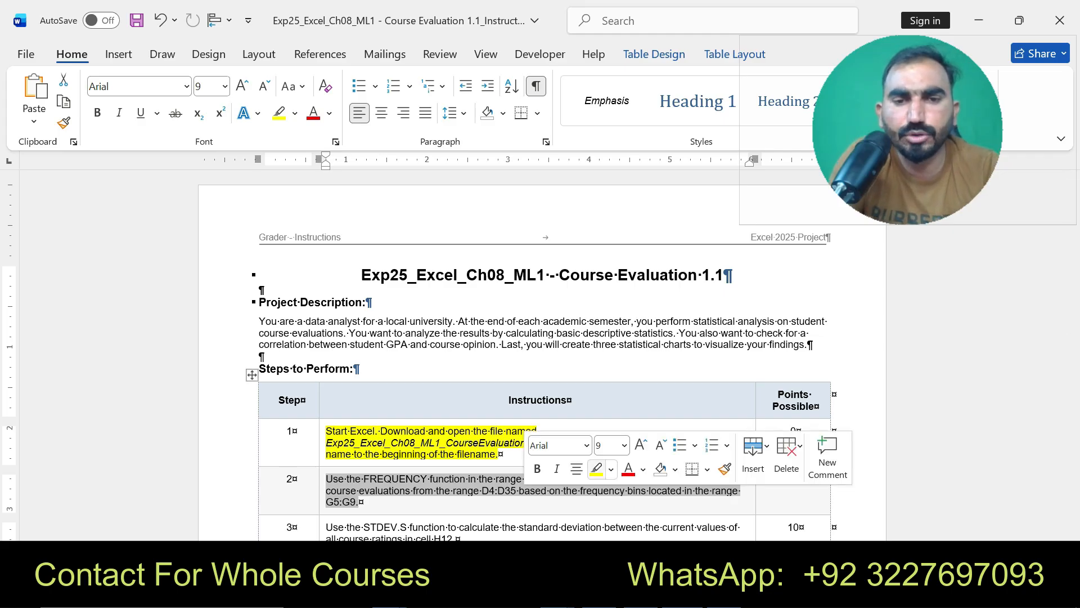
left_click(596, 468)
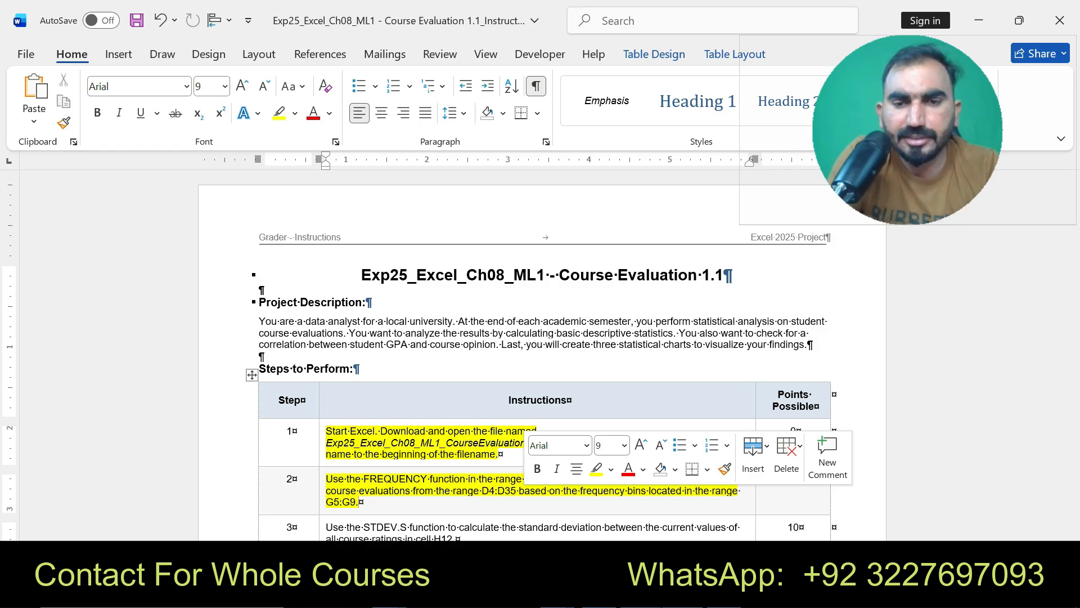
Step: Switch to the Excel workbook and enter =FREQUENCY(D4:D35,G5:G9) in cell H5
key("alt+Tab")
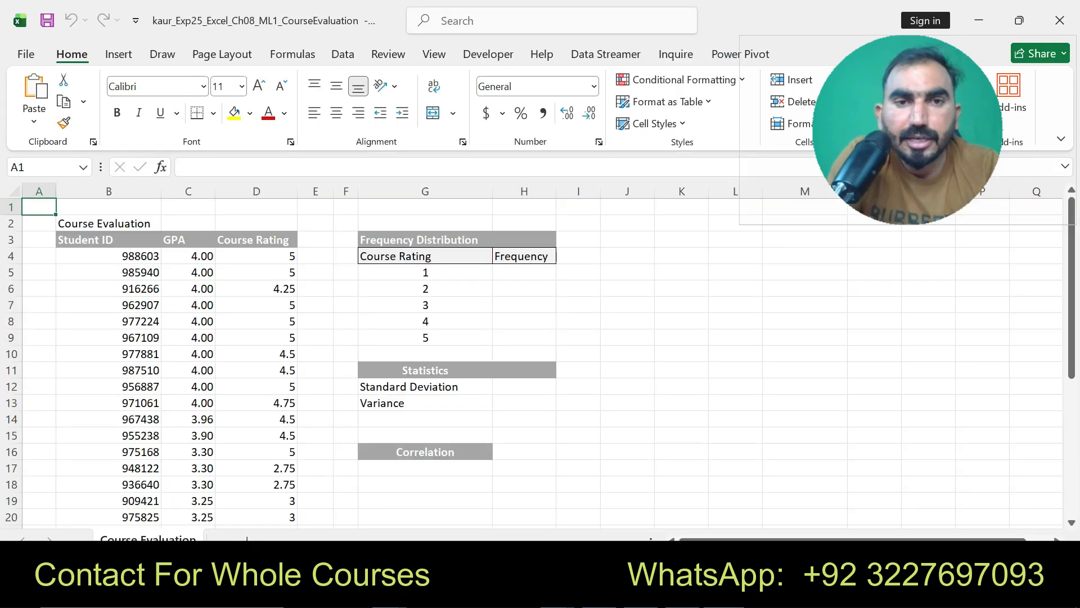
left_click(524, 273)
type("=FRE")
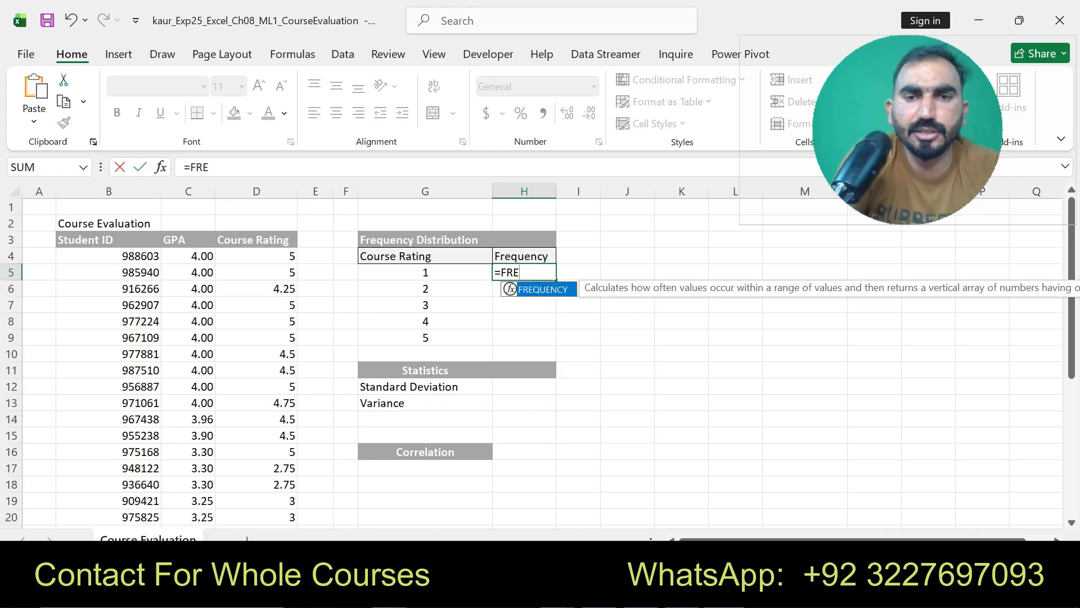
key("Tab")
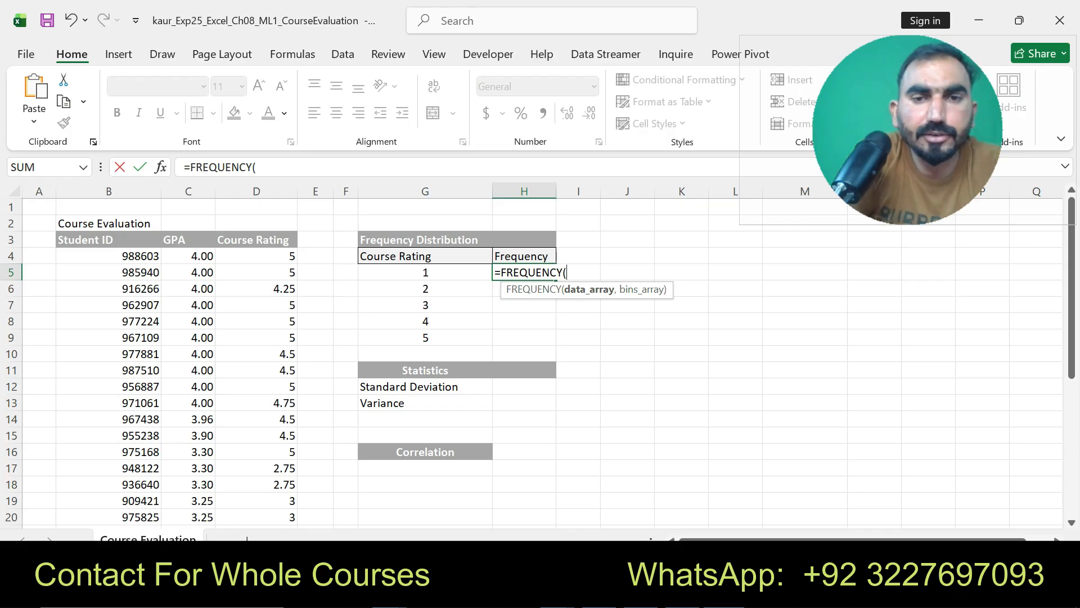
type("D4")
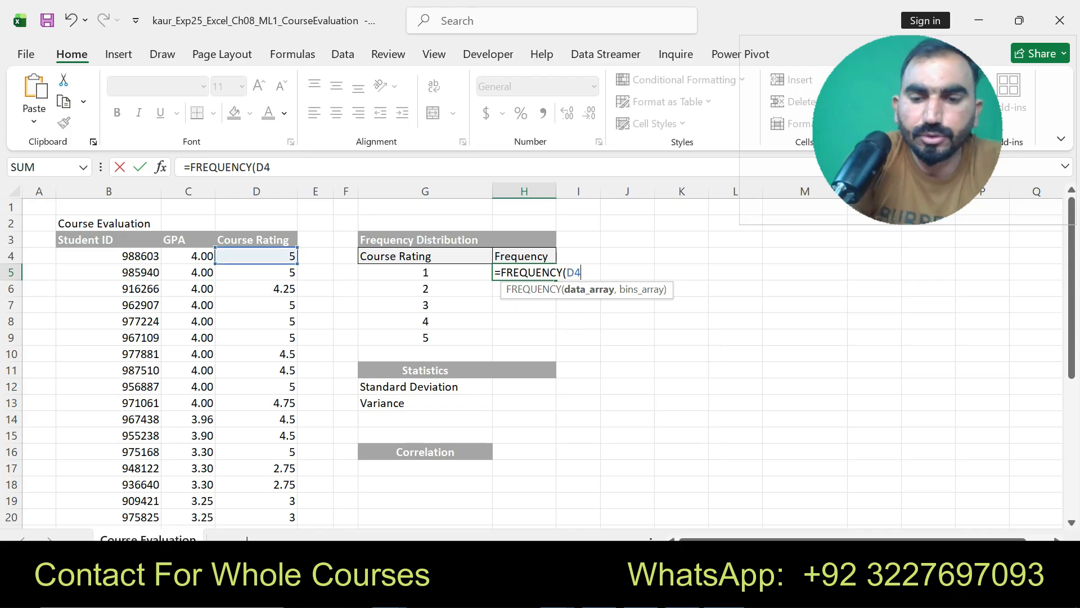
type(":D35")
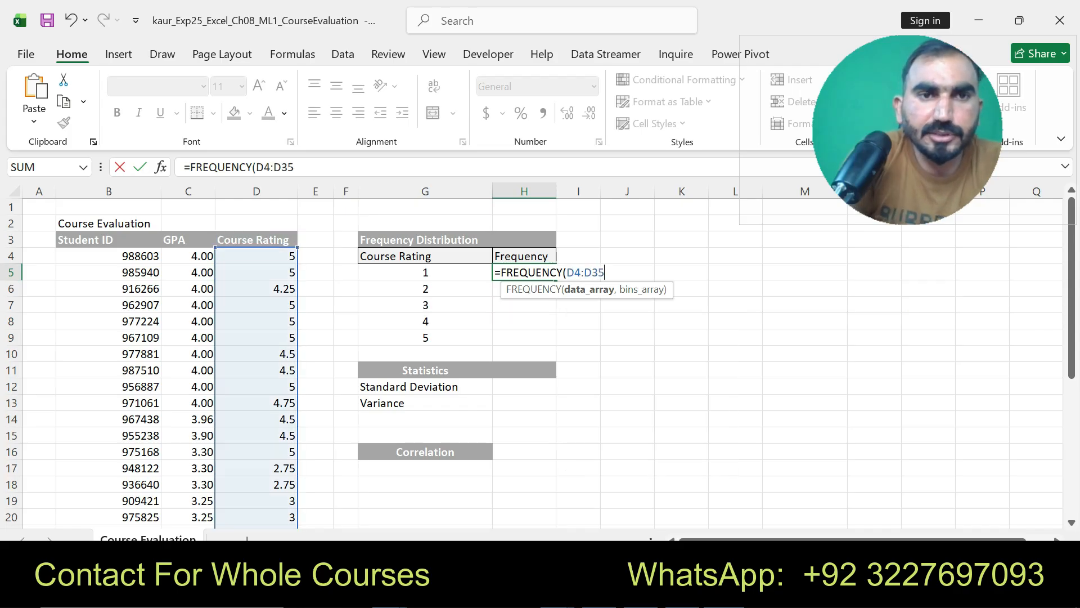
type(",")
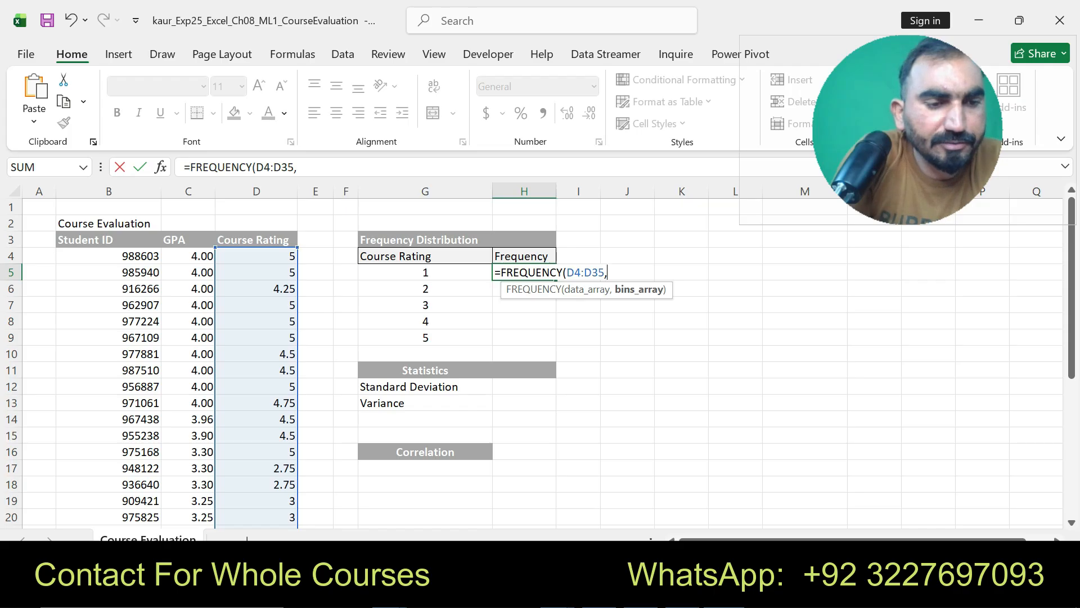
type("G5:")
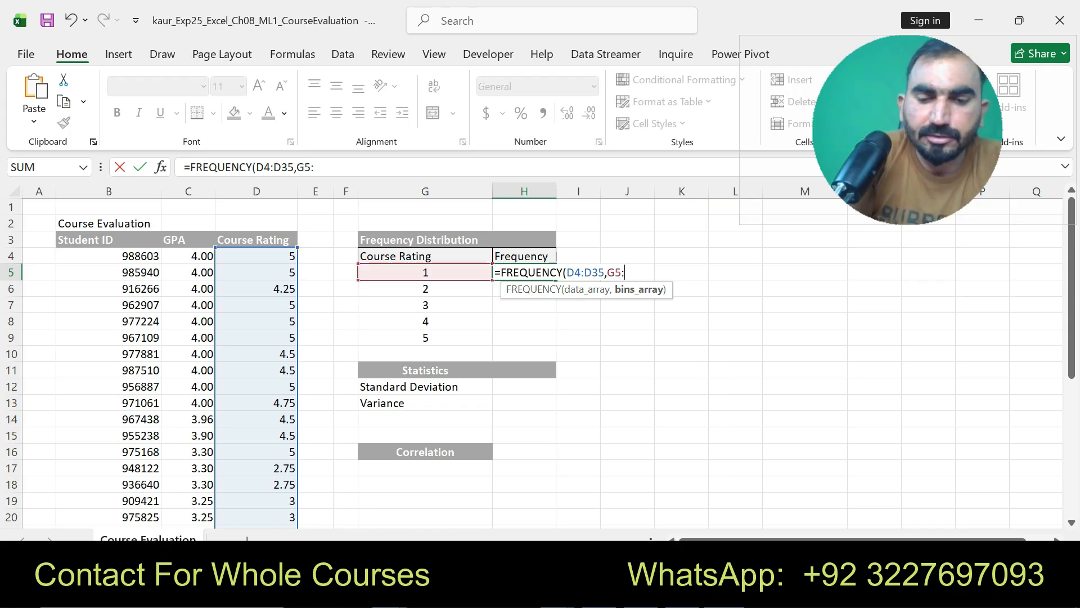
type("G9)")
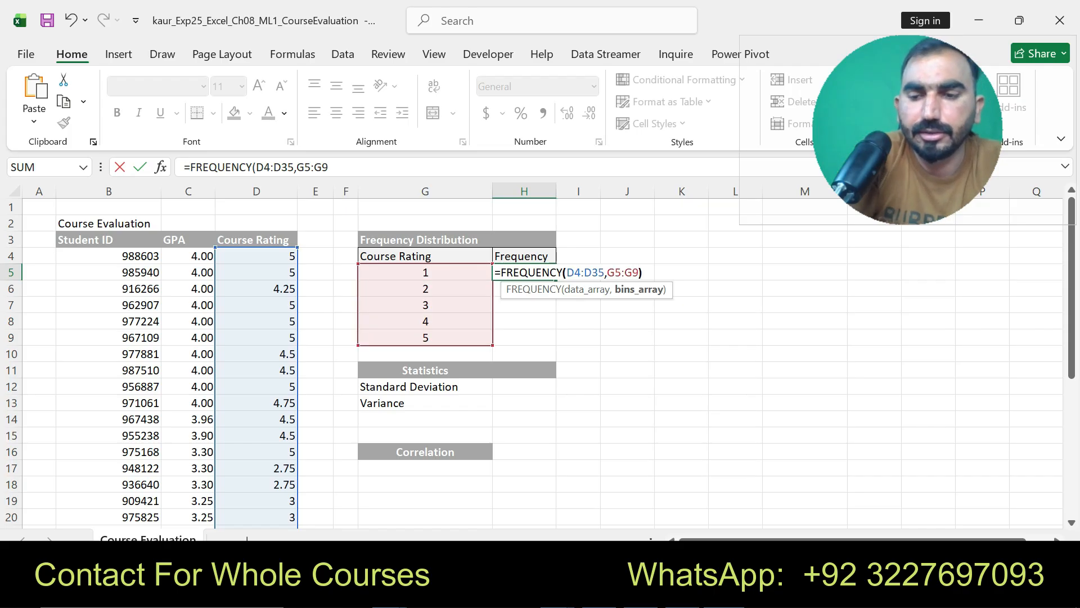
key("Return")
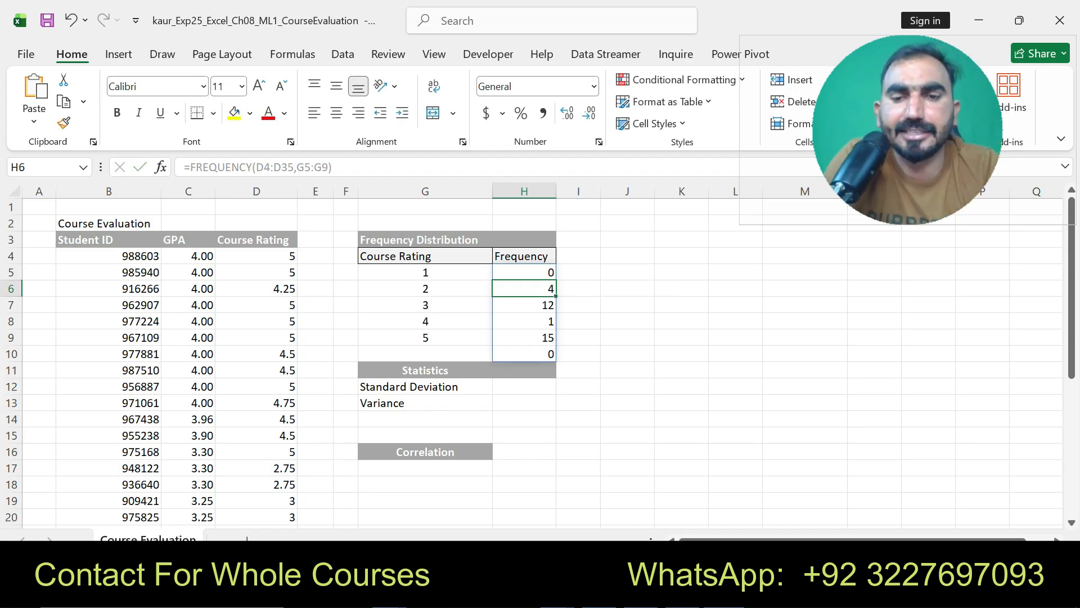
Step: Switch to the Word instructions and undo the yellow highlighting on the step 1 and step 2 instructions
key("alt+Tab")
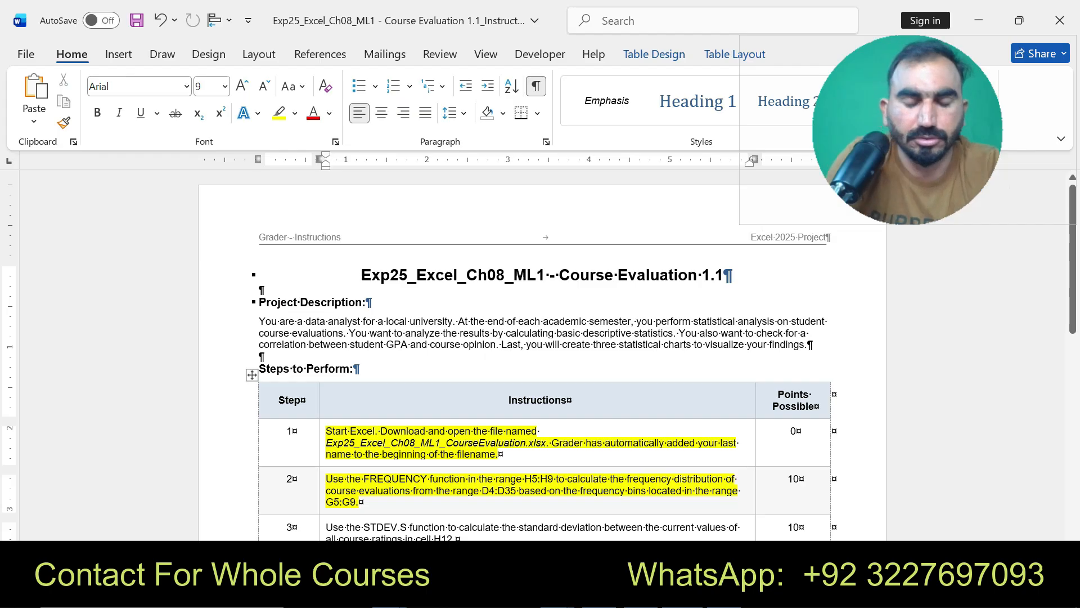
key("ctrl+z")
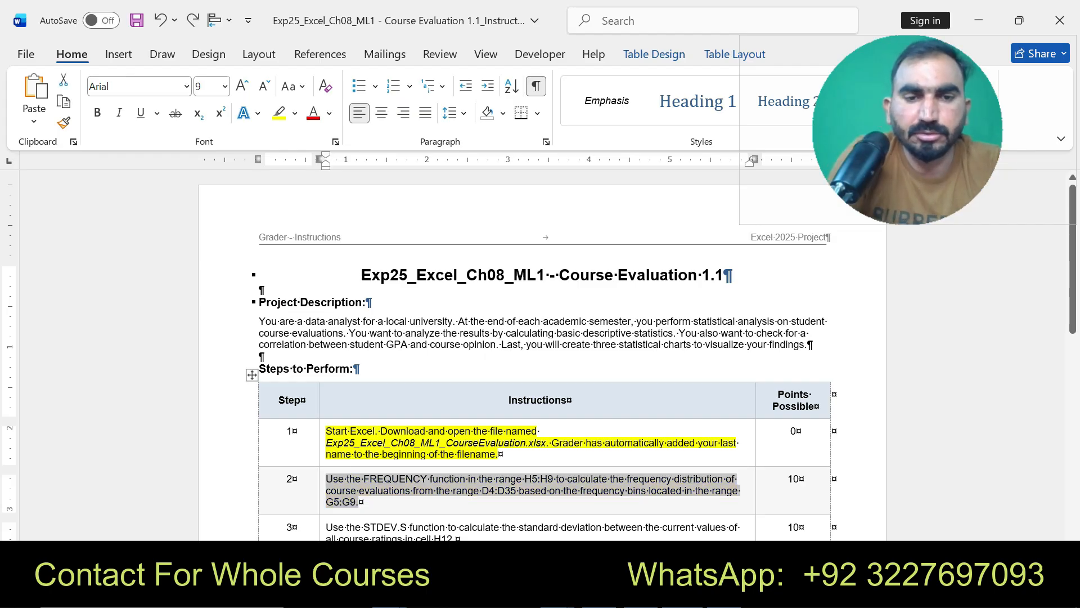
key("ctrl+z")
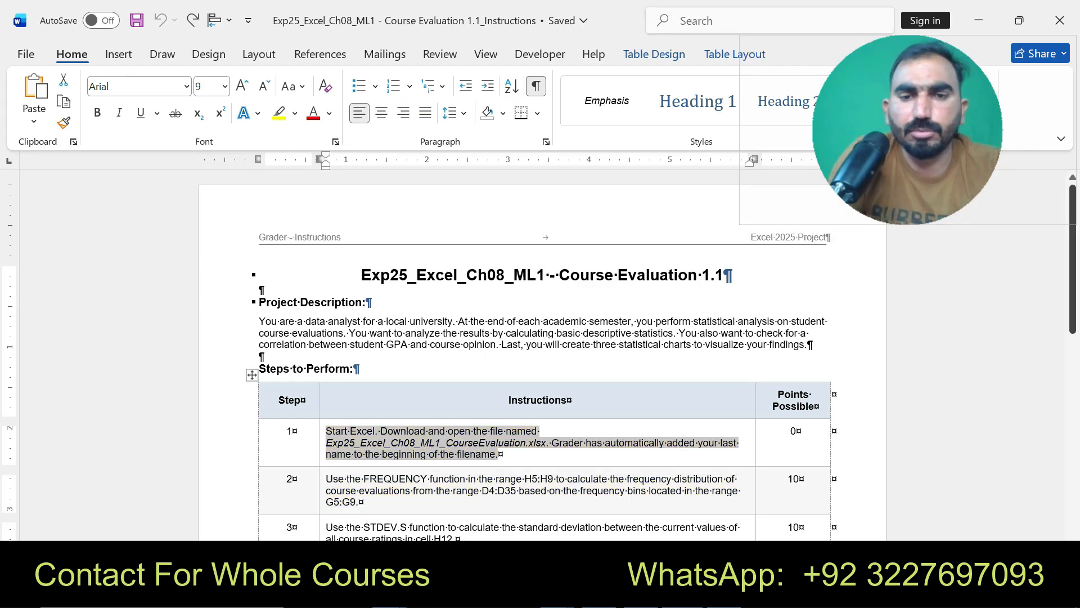
Step: Highlight the step 3 instruction on the STDEV.S function in yellow
scroll(541, 360, "down", 1)
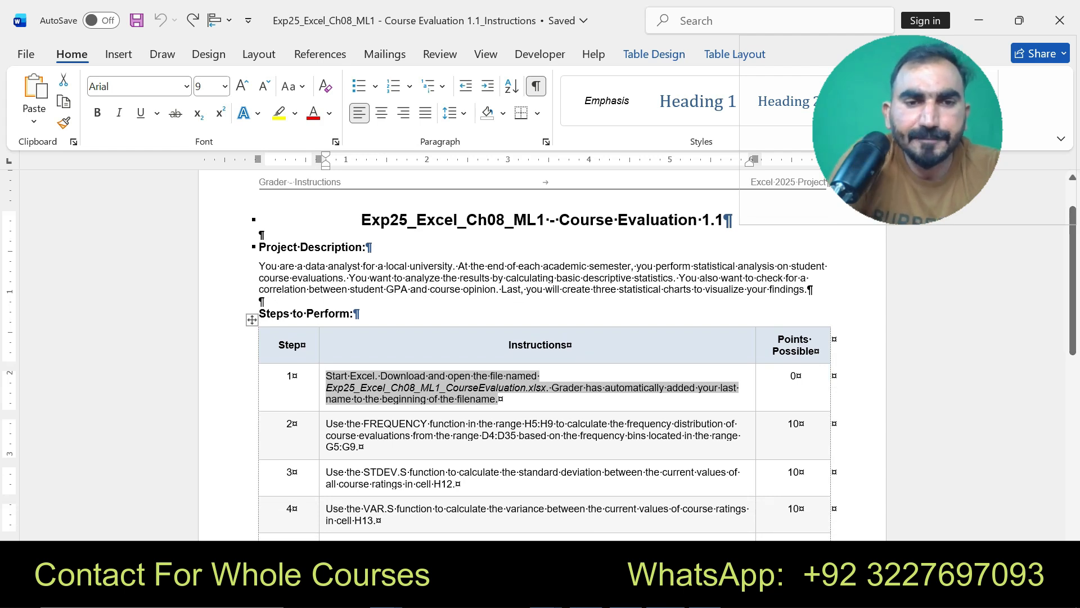
left_click_drag(326, 423, 435, 436)
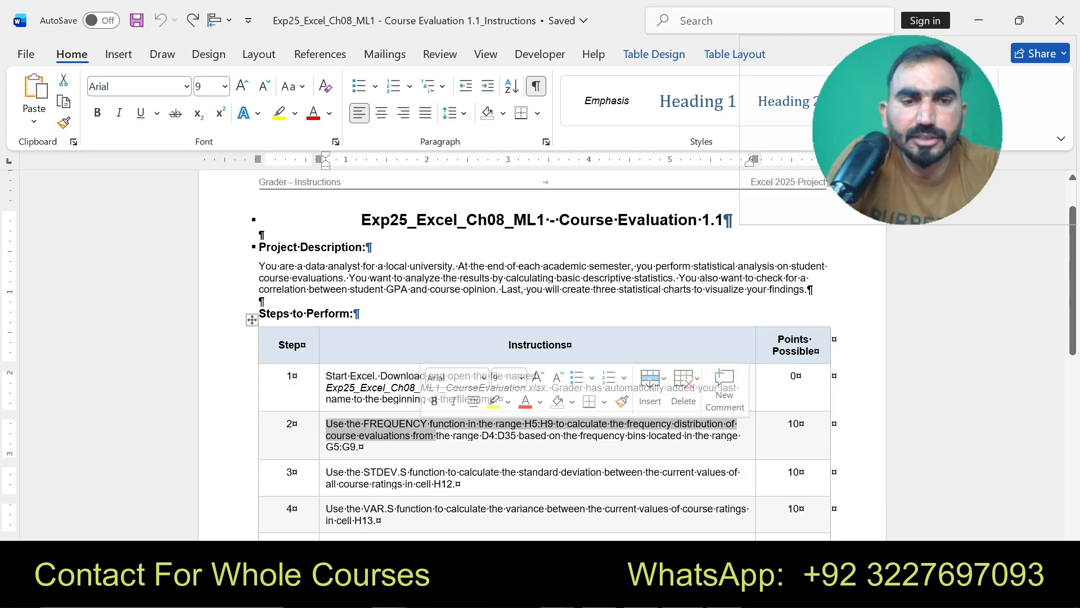
left_click_drag(326, 472, 455, 484)
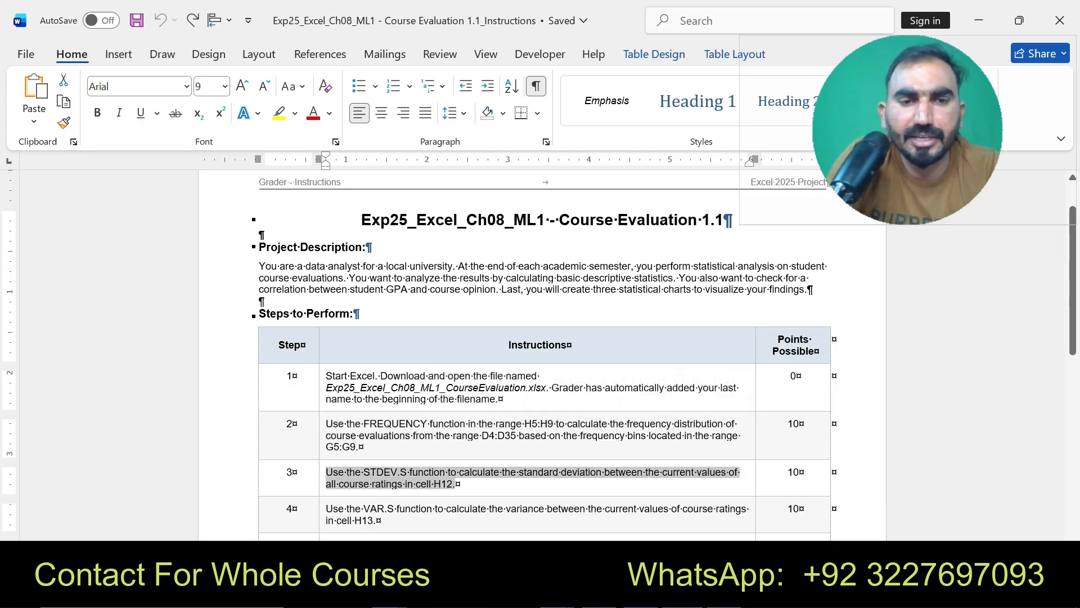
left_click(618, 460)
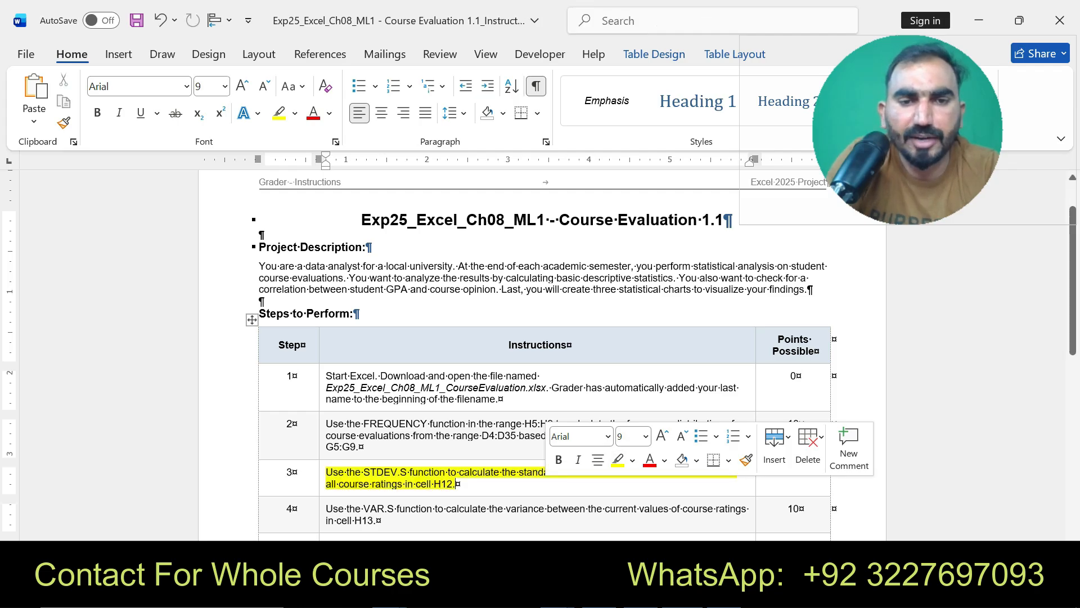
left_click_drag(327, 472, 455, 484)
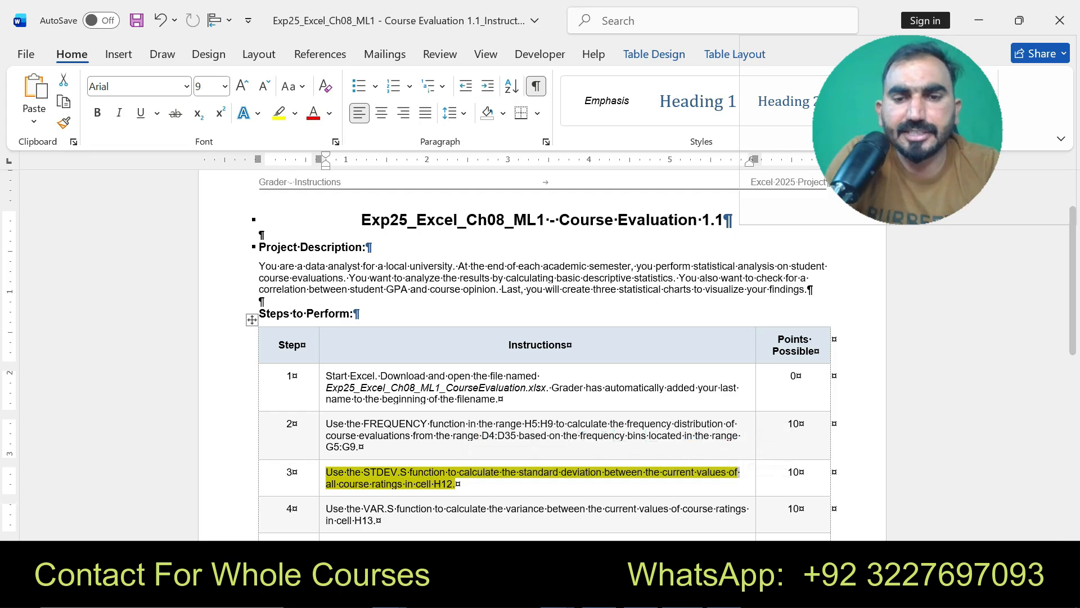
Step: Switch to the Excel workbook and enter =STDEV.S(D4:D35) in cell H12 for the standard deviation
key("alt+Tab")
left_click(524, 386)
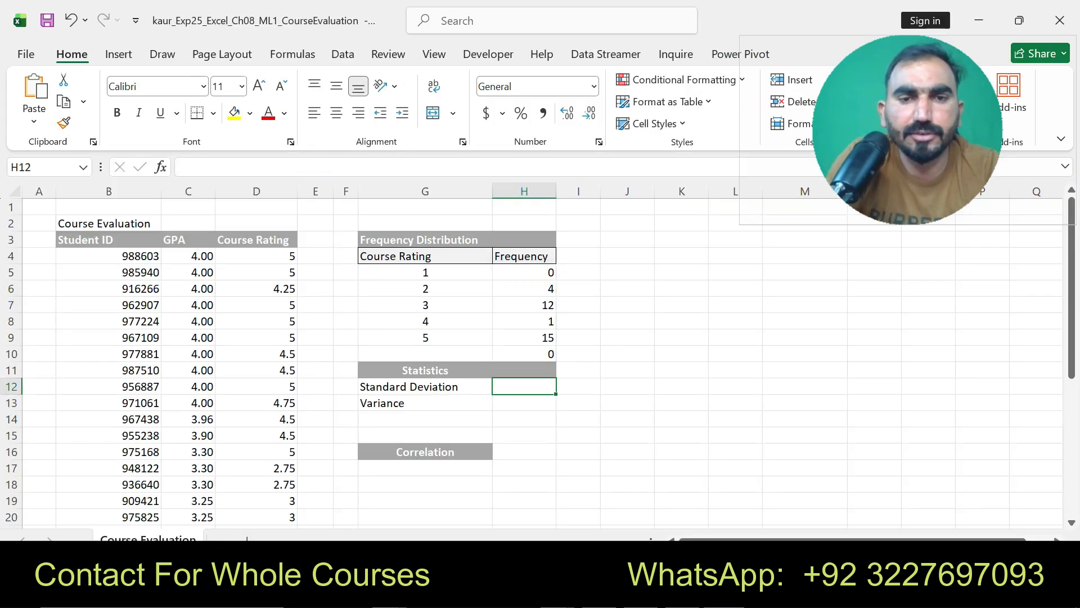
type("=ST")
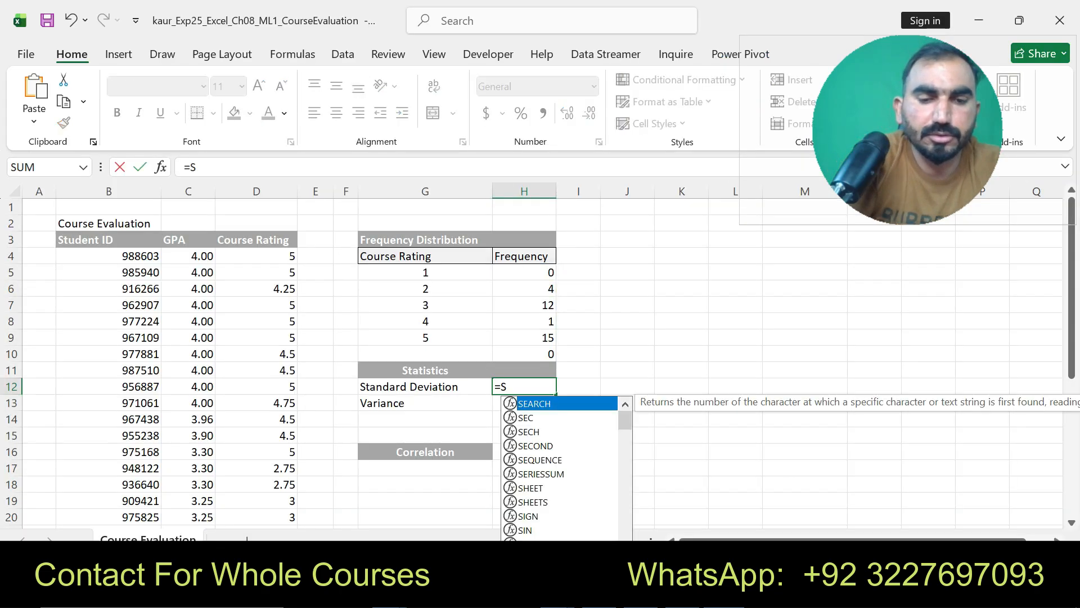
key("Down")
key("Down")
key("Tab")
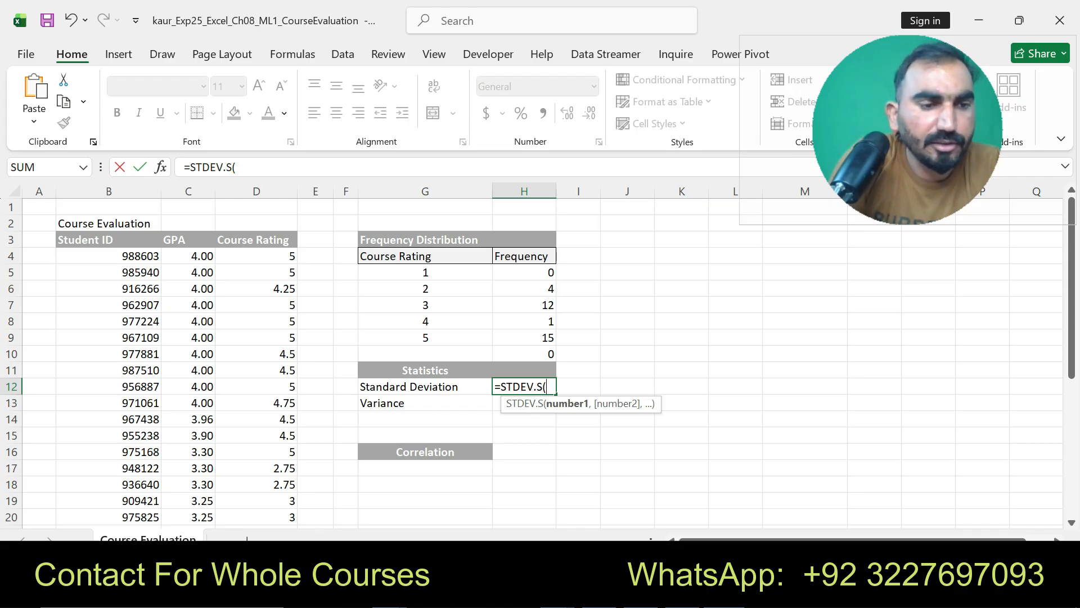
type("D4:")
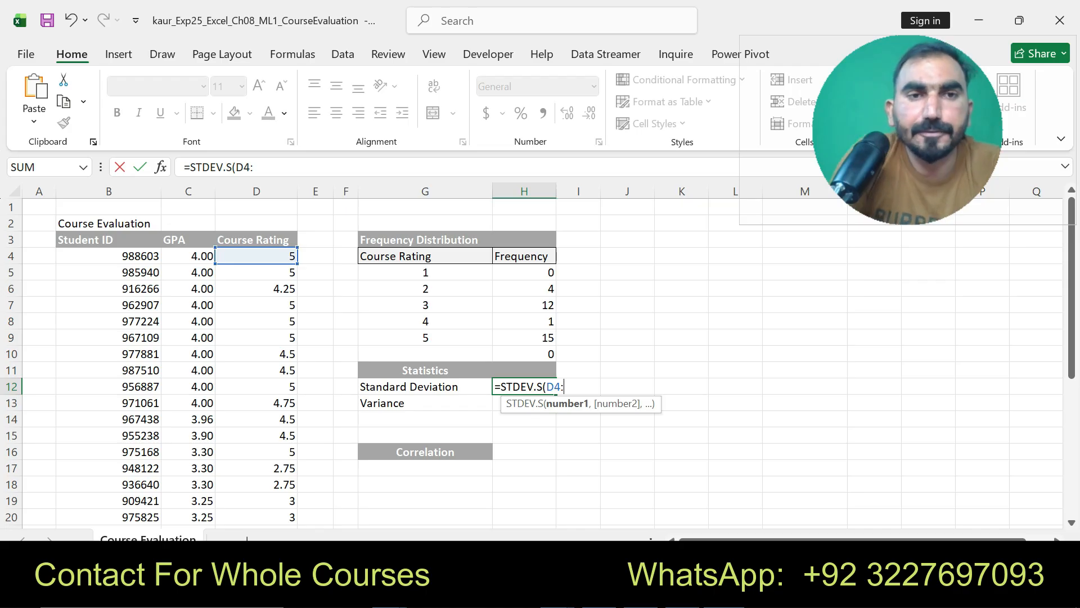
type("D35")
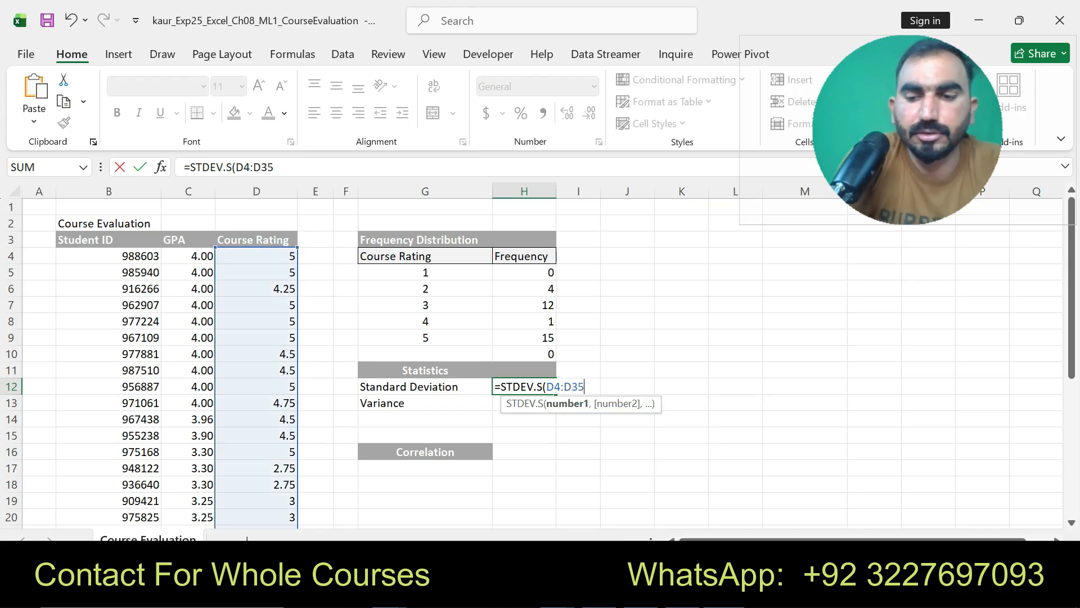
type(")")
key("Return")
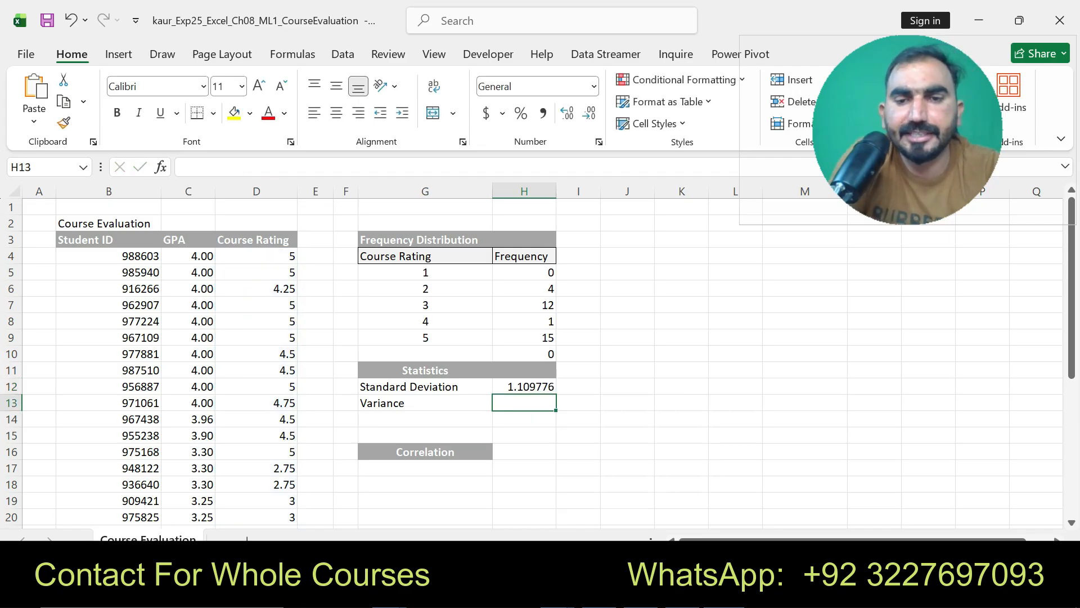
Step: Switch to the Word instructions, undo the step 3 highlighting and highlight the step 4 VAR.S instruction in yellow
key("alt+Tab")
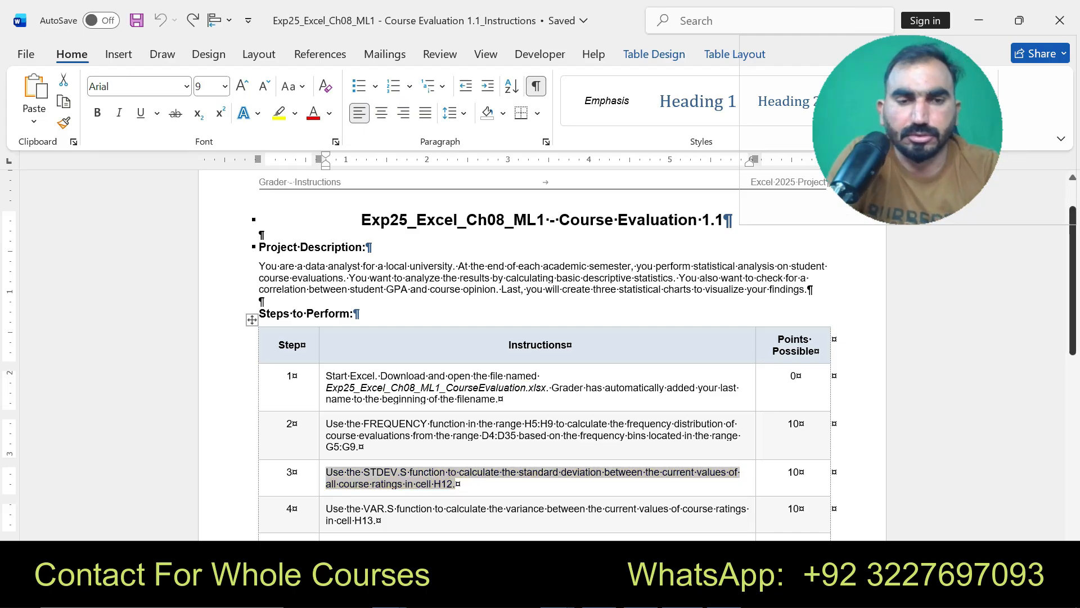
scroll(540, 354, "down", 6)
scroll(540, 355, "up", 2)
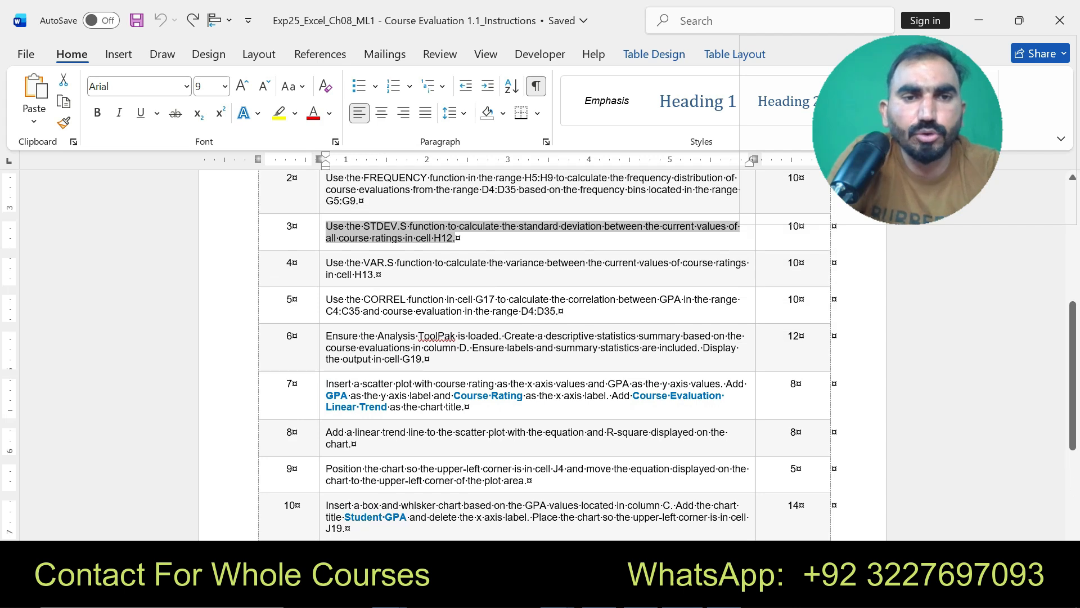
left_click_drag(326, 262, 376, 275)
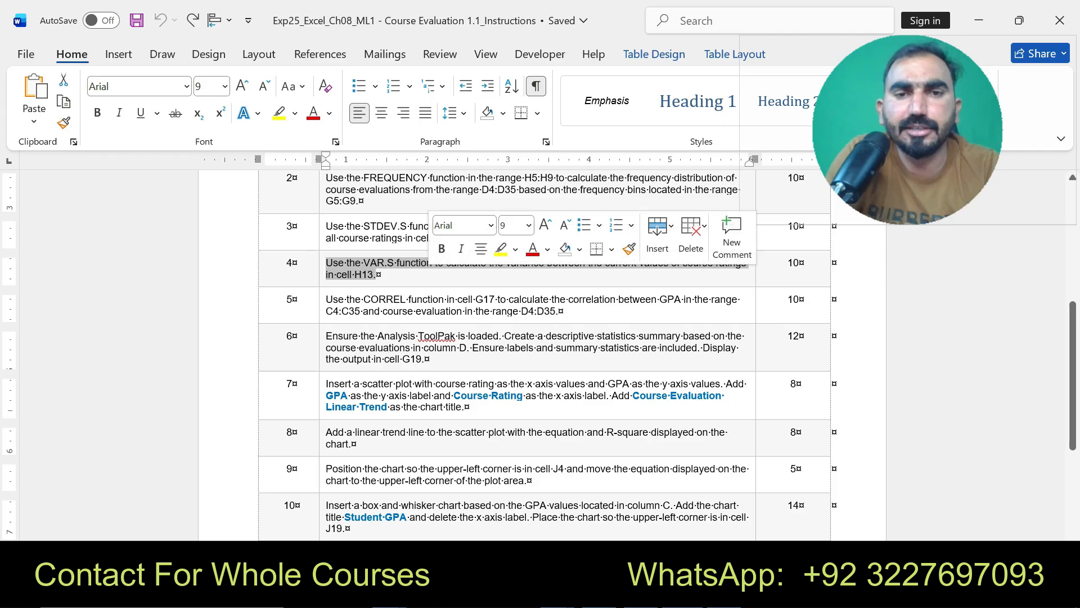
left_click(500, 249)
left_click(371, 263)
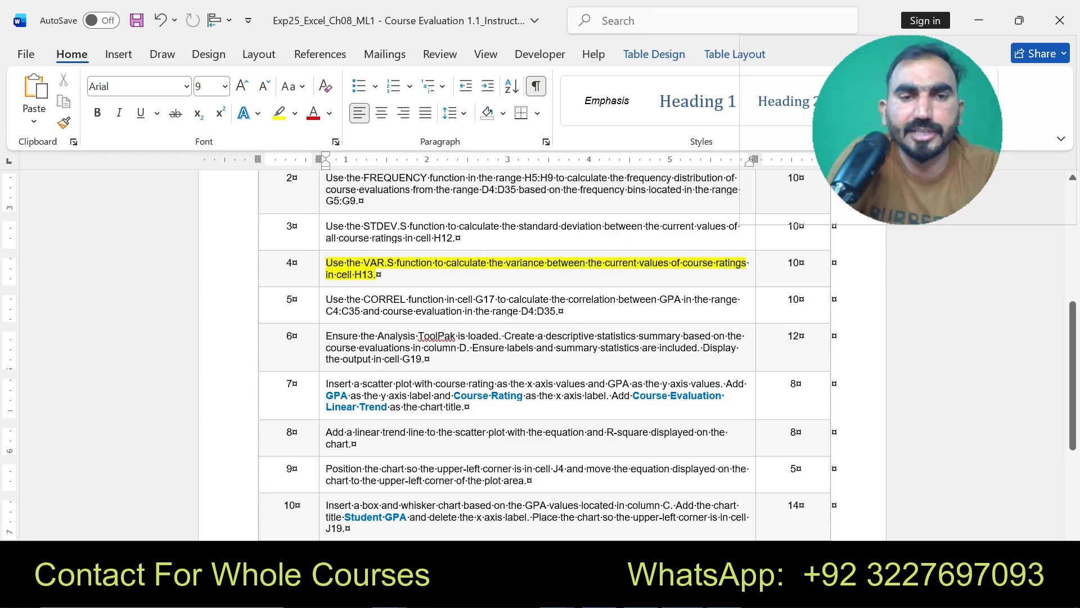
Step: Switch to the Excel workbook and enter =VAR.S(D4:D35) in cell H13 for the variance
key("alt+Tab")
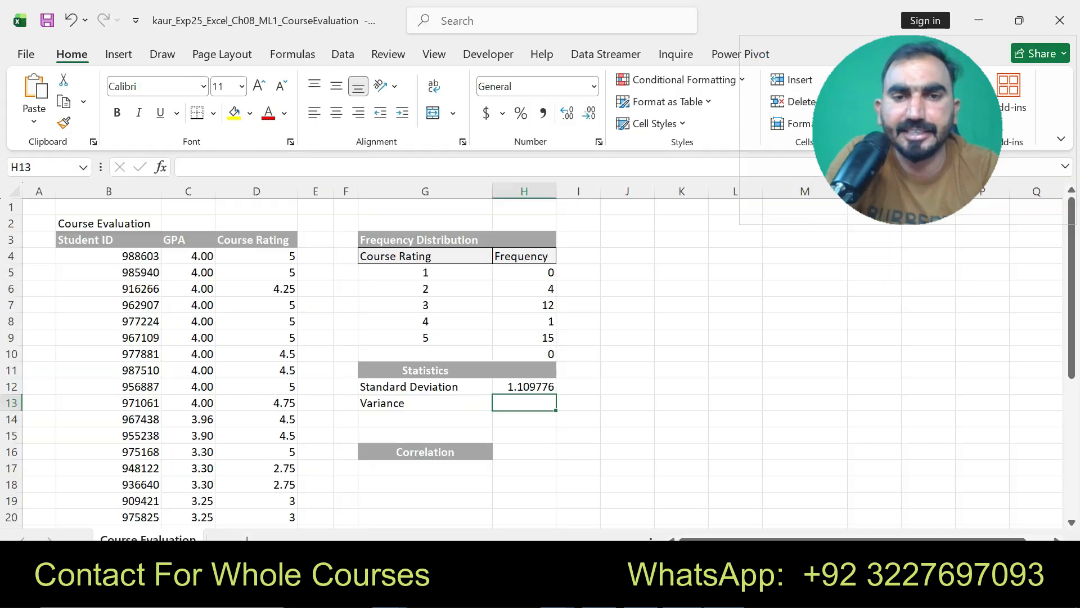
type("=VA")
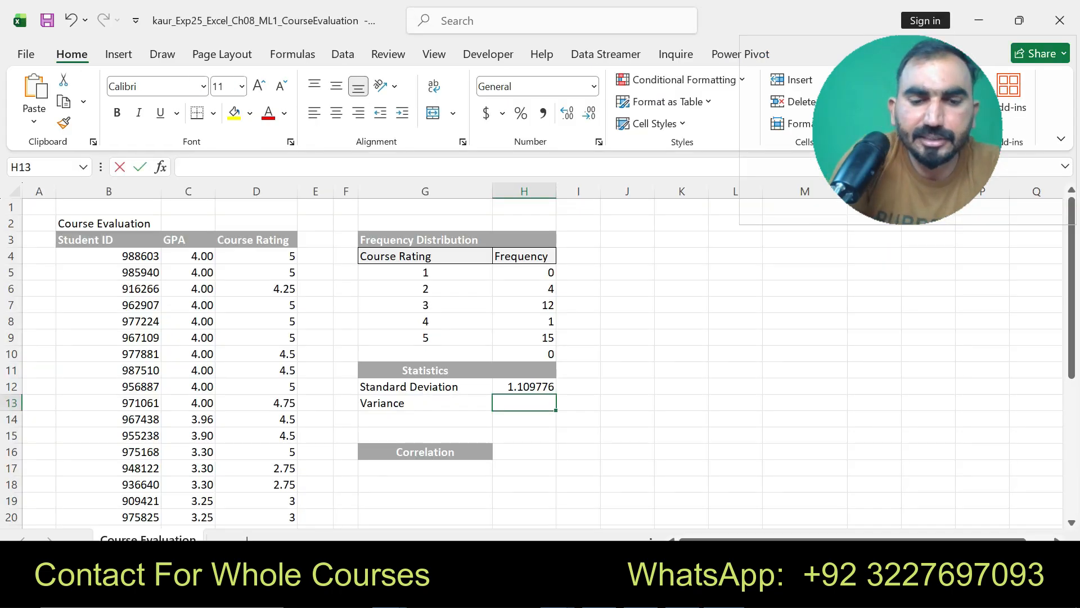
type("R")
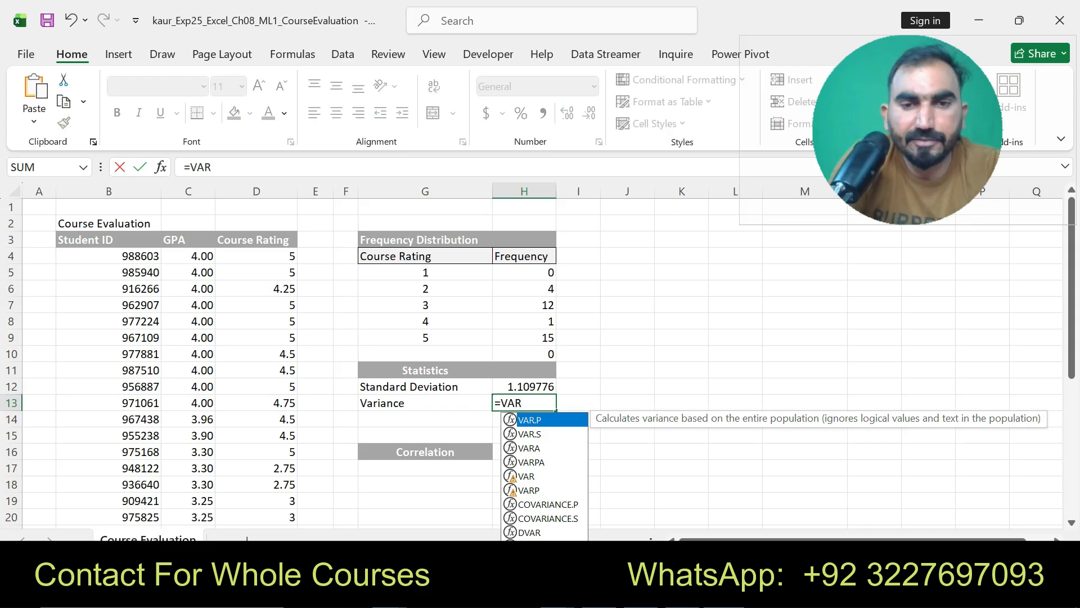
type(".S(")
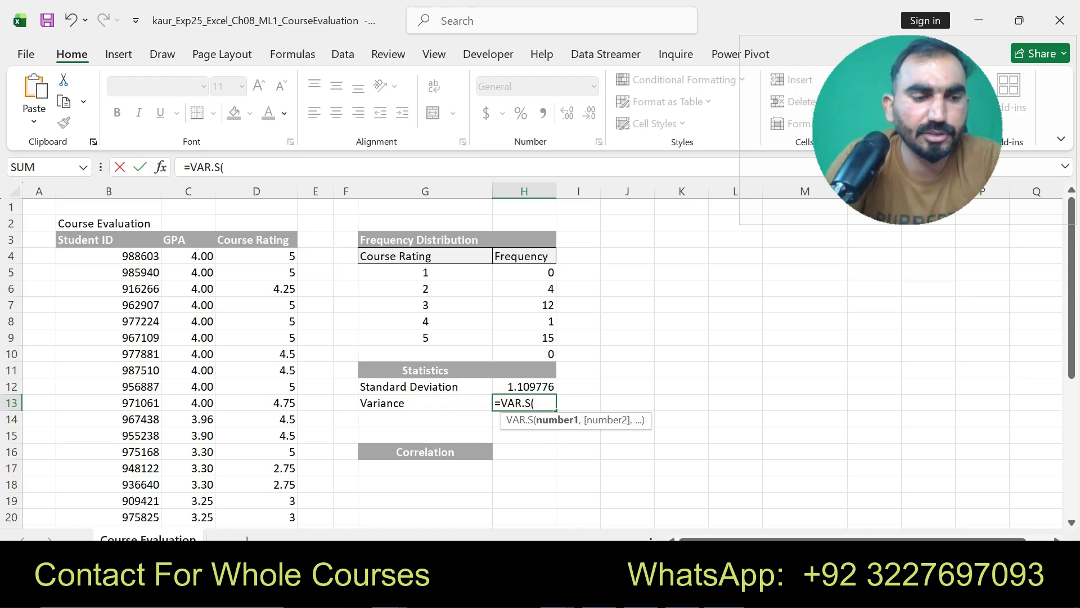
left_click_drag(256, 256, 256, 485)
type(")")
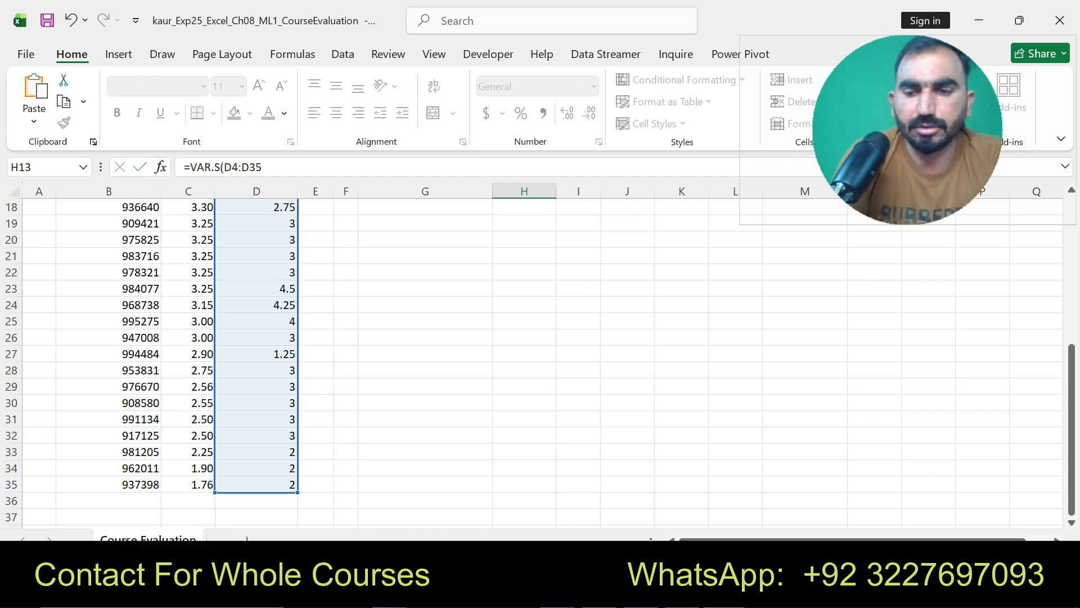
key("Return")
left_click_drag(1072, 405, 1072, 288)
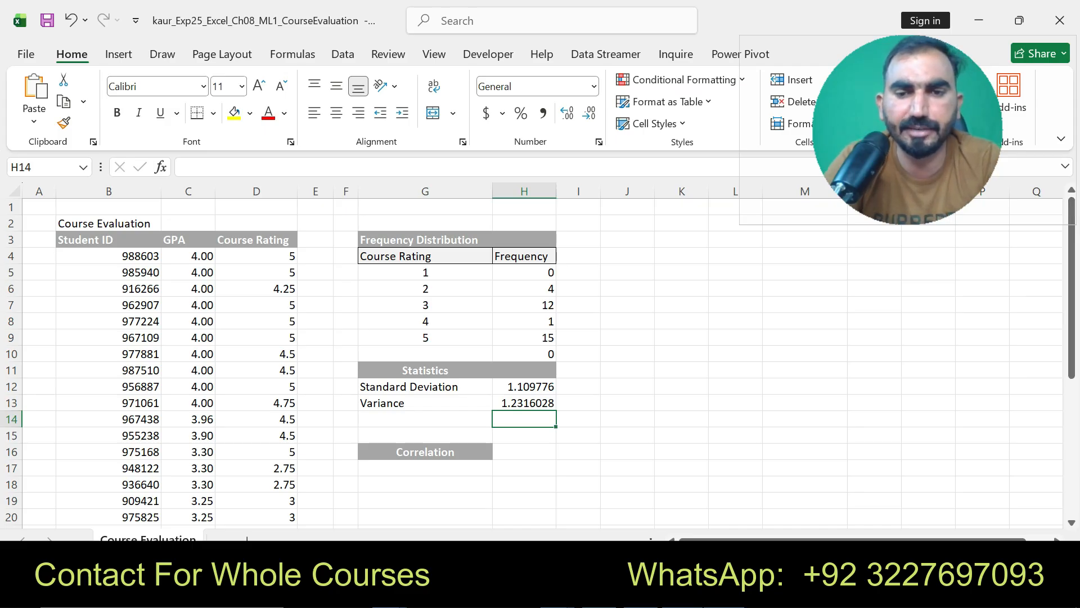
Step: Switch to the Word instructions, undo the step 4 highlighting and highlight the step 5 CORREL instruction in yellow
key("alt+Tab")
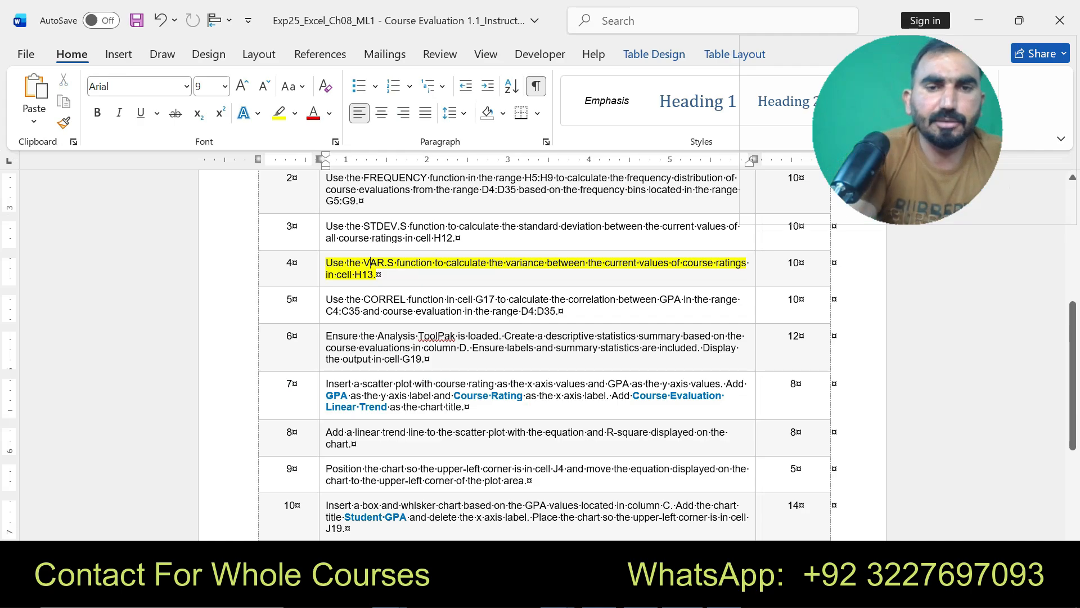
key("ctrl+z")
left_click_drag(327, 299, 559, 311)
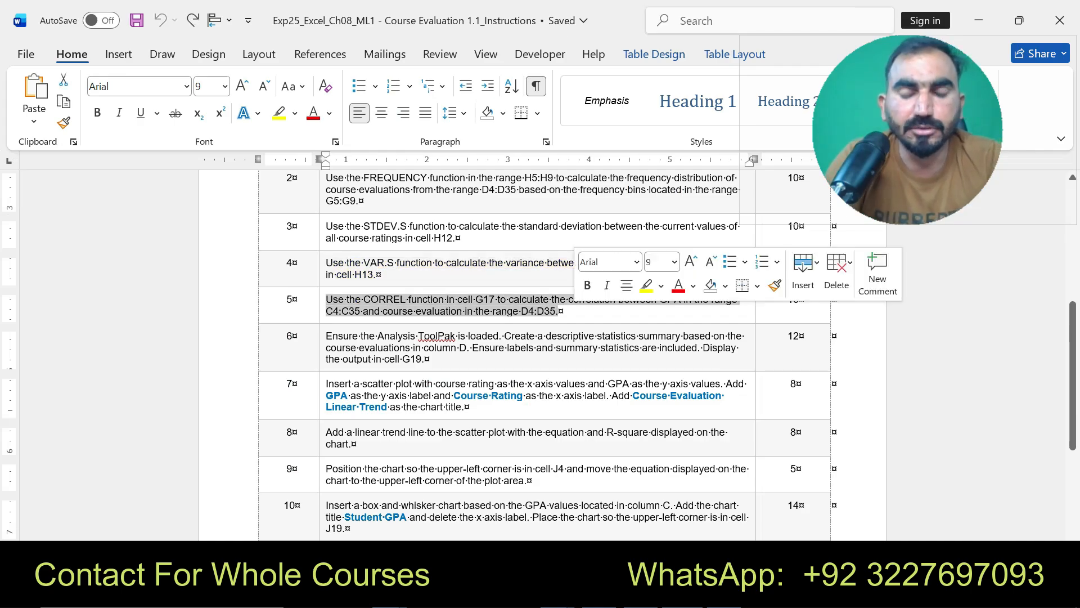
left_click(646, 285)
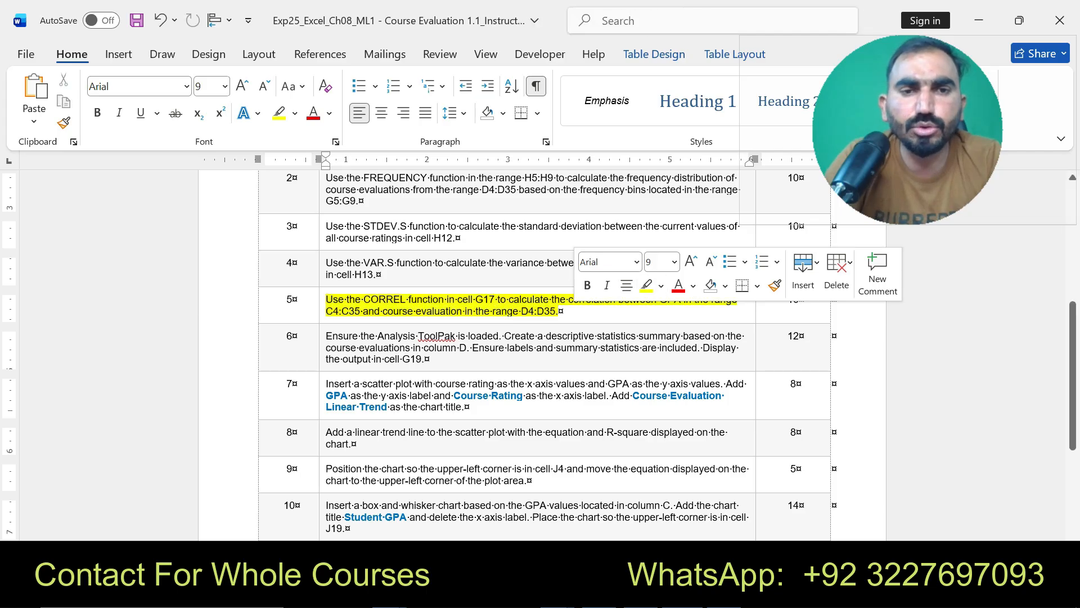
left_click_drag(327, 299, 559, 311)
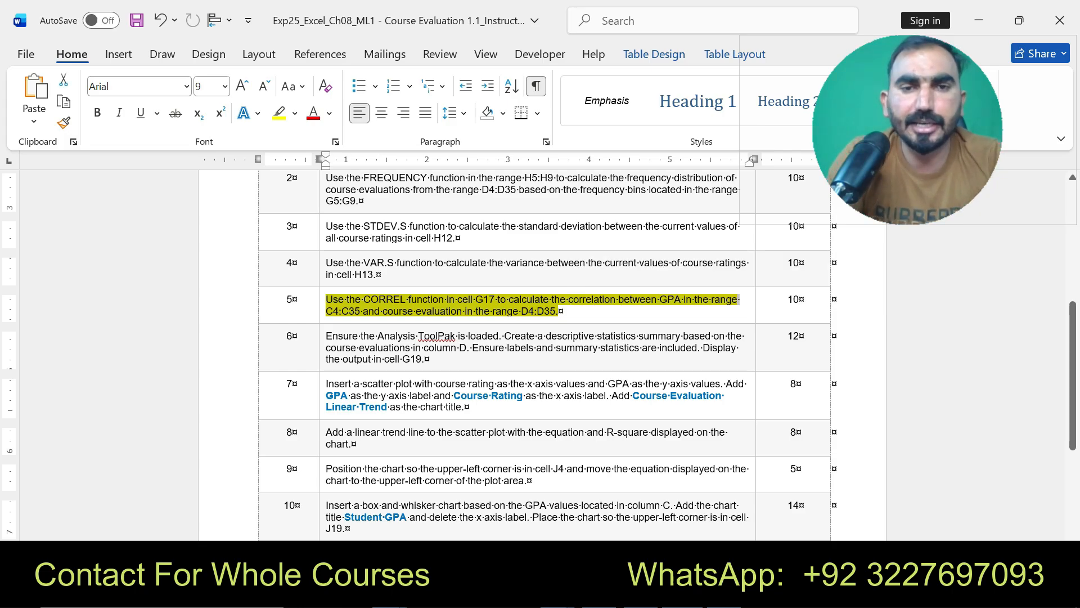
Step: Switch to the Excel workbook and enter =CORREL(C4:C35,D4:D35) in cell G17 for the correlation, checking the ranges in the Word instructions
key("alt+Tab")
left_click(523, 451)
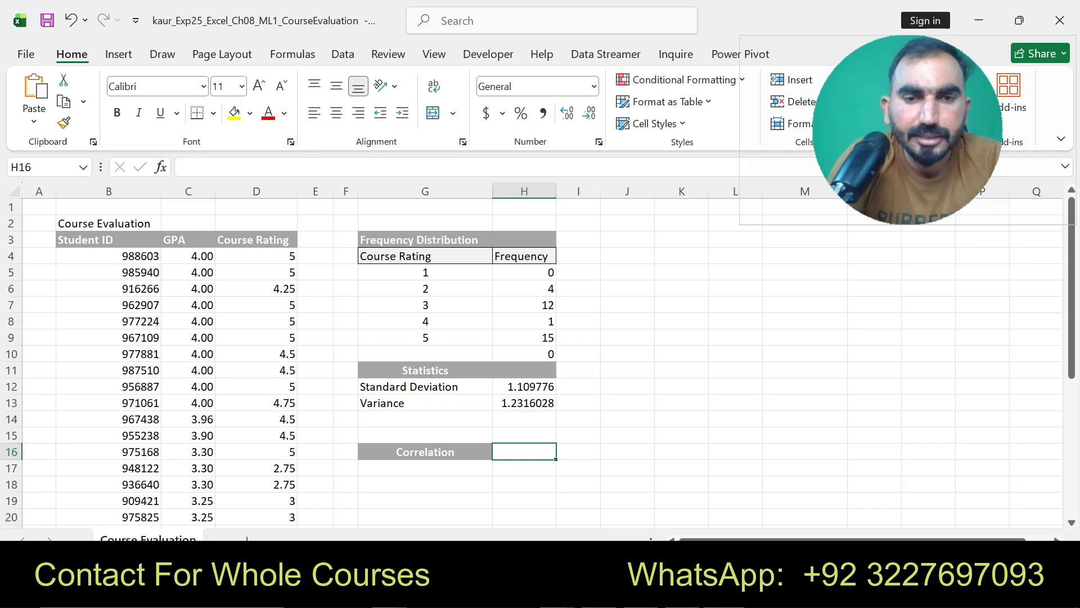
left_click(425, 468)
type("=")
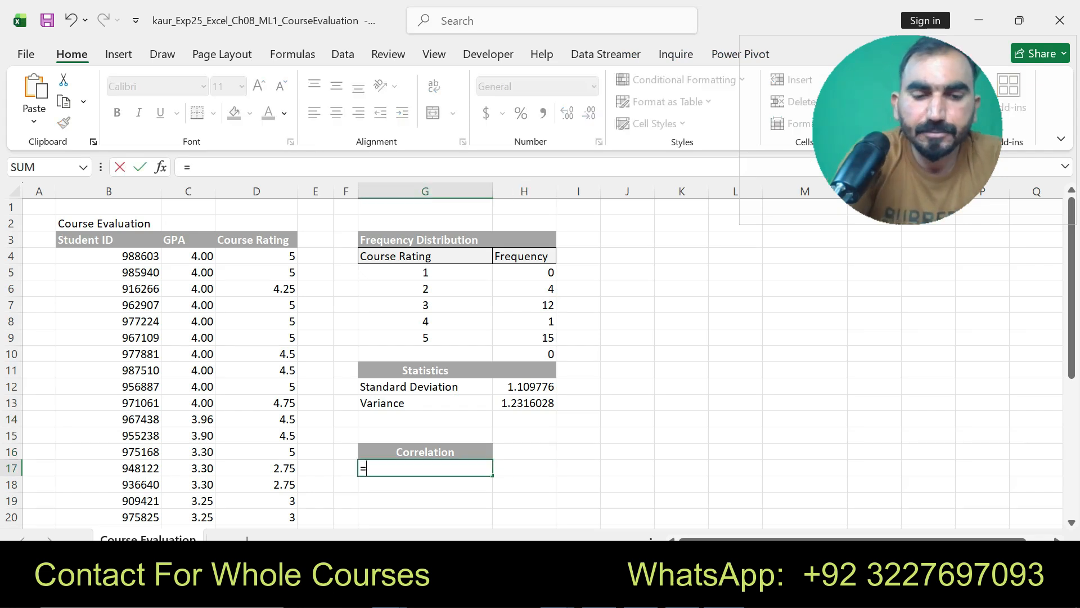
type("CORR")
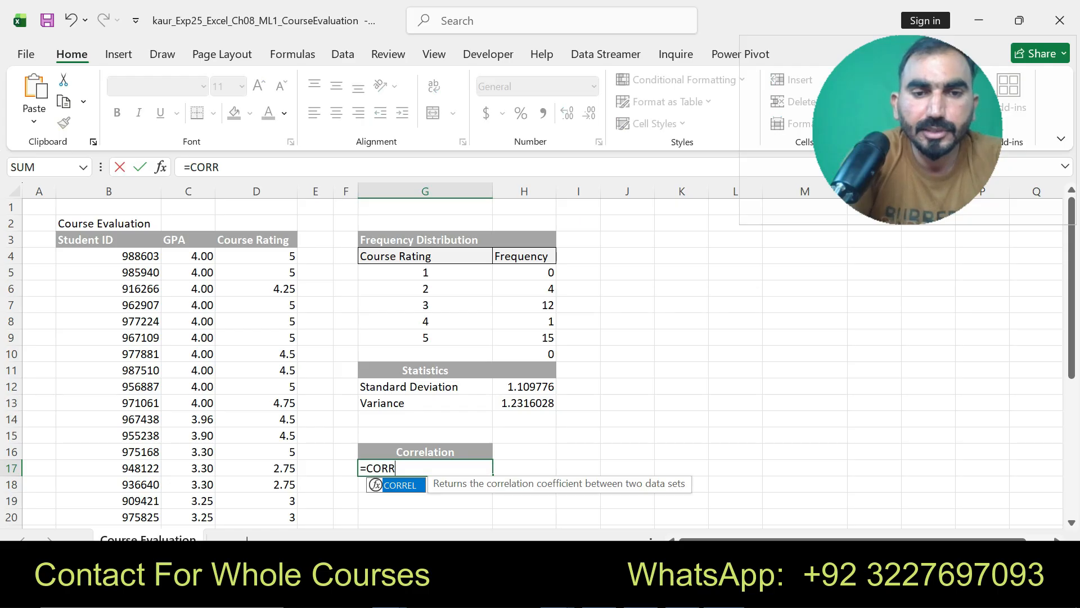
key("Tab")
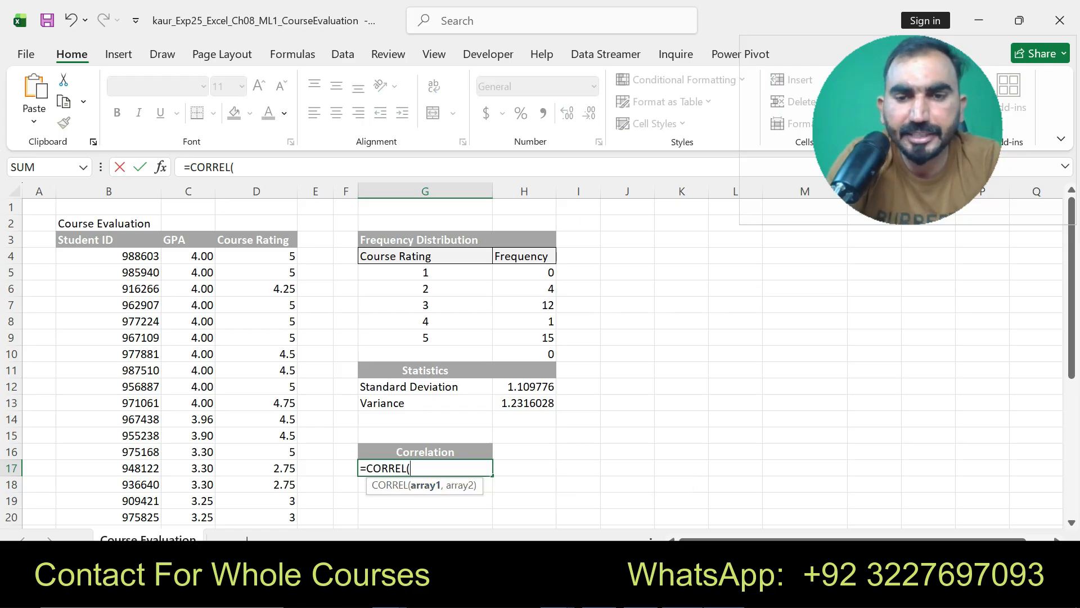
key("alt+Tab")
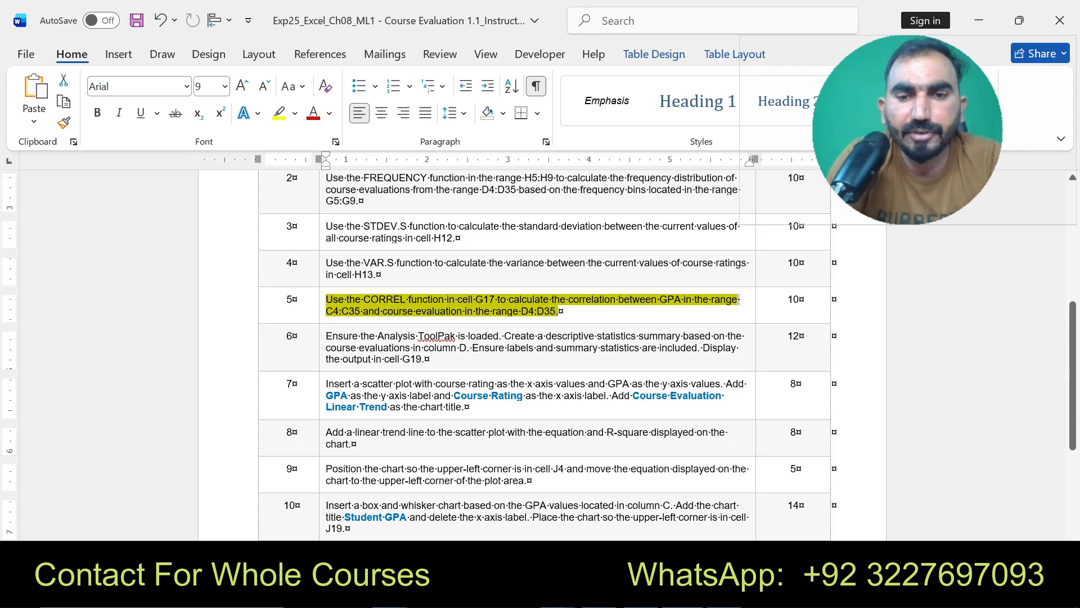
key("alt+Tab")
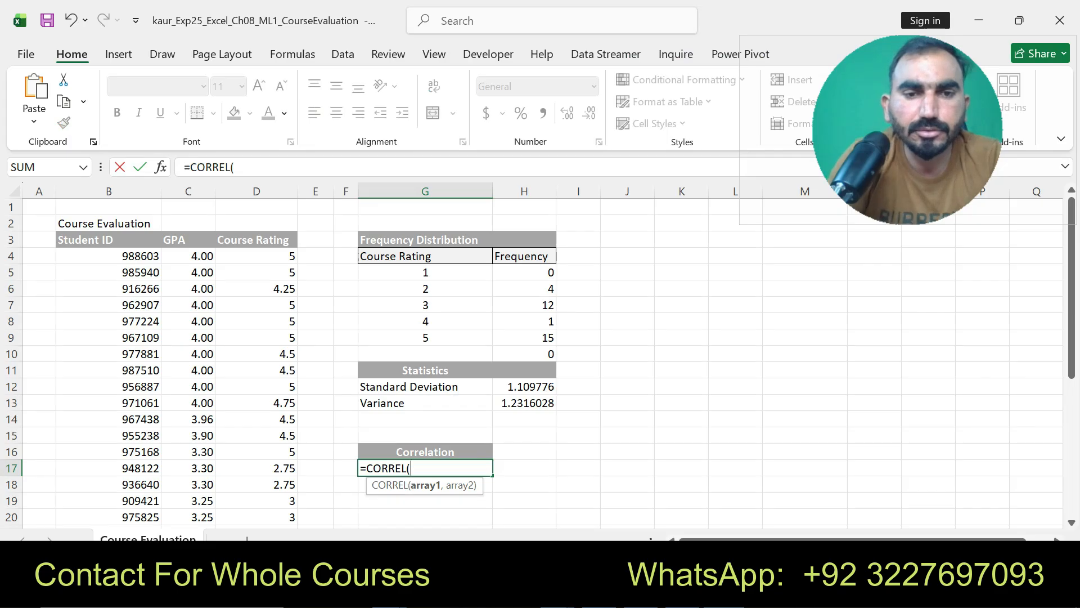
type("C4:")
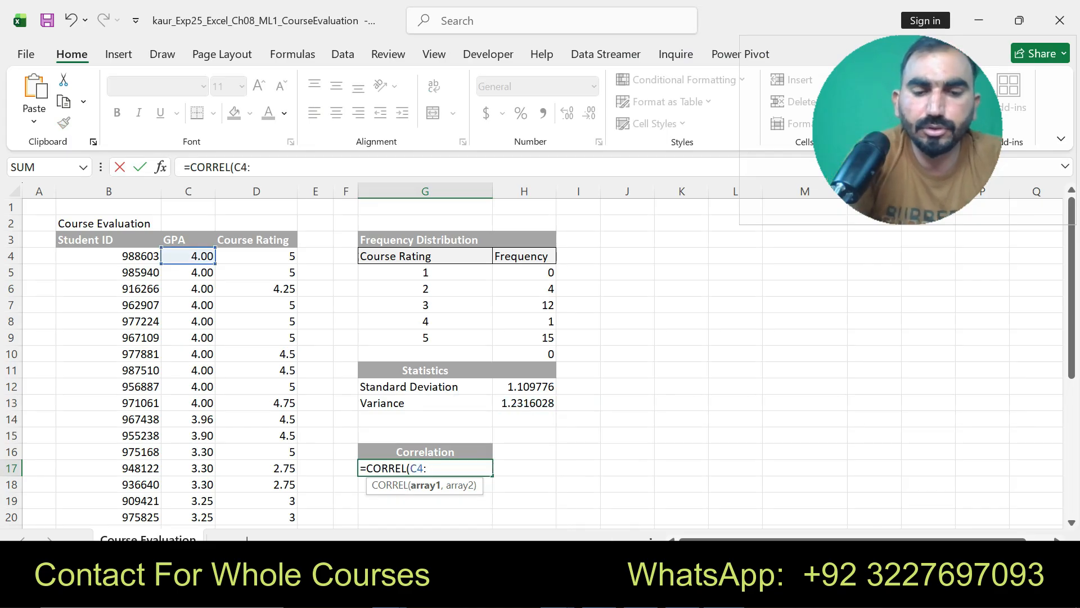
type("C35")
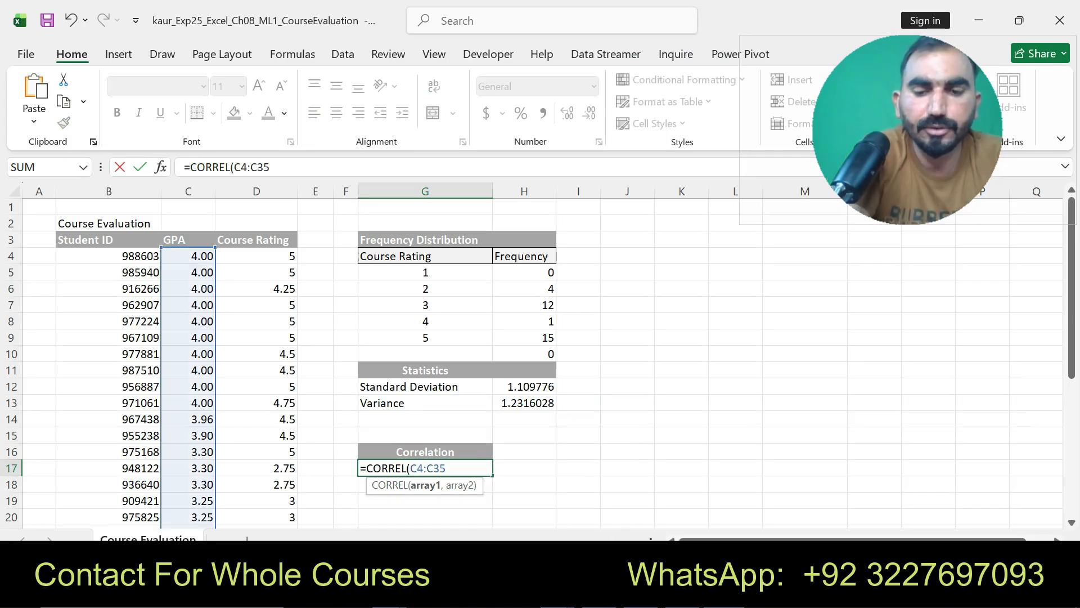
type(",D4")
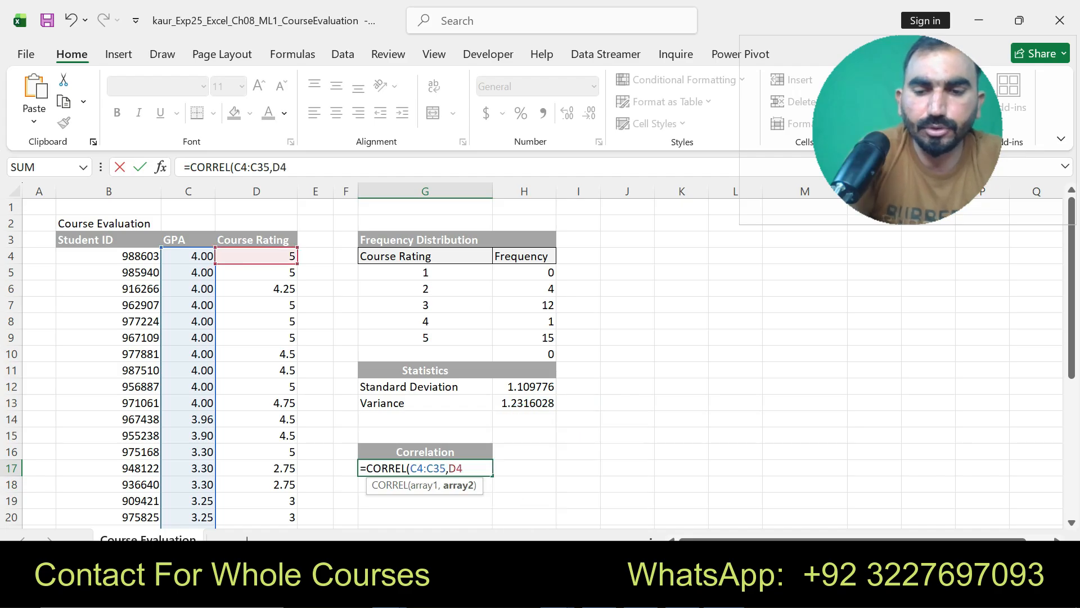
type(":")
type("D35)")
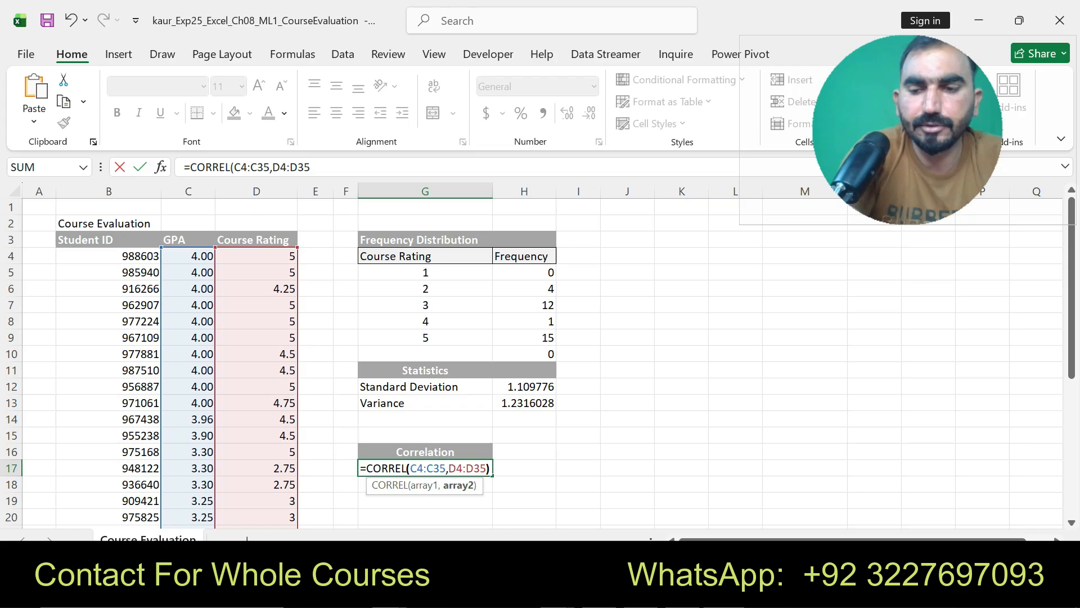
key("Return")
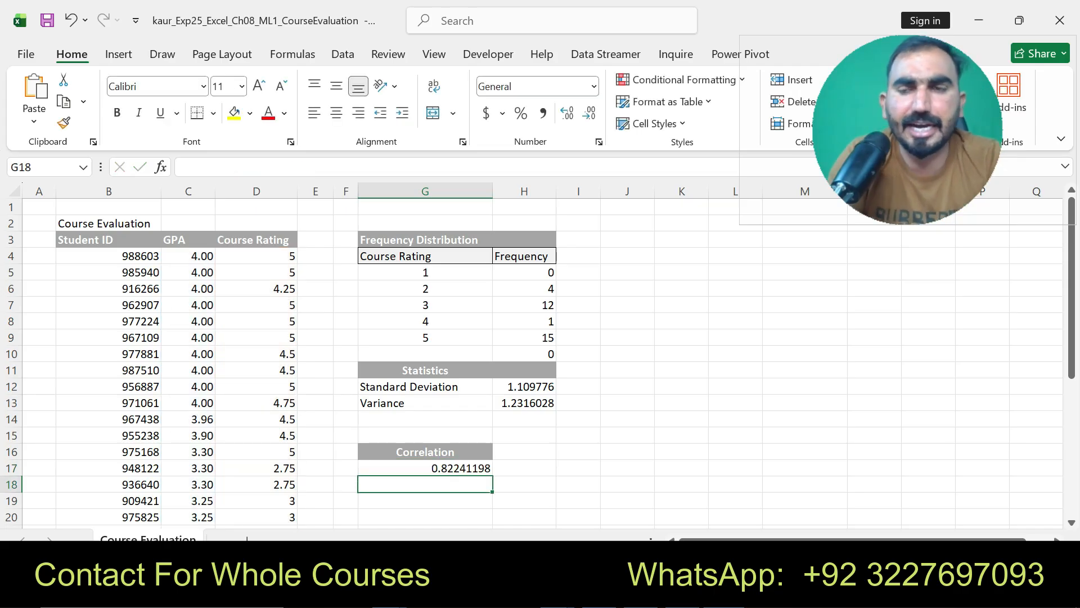
Step: Switch to the Word instructions, undo the step 5 highlighting and highlight the step 6 descriptive statistics instruction in yellow
key("alt+Tab")
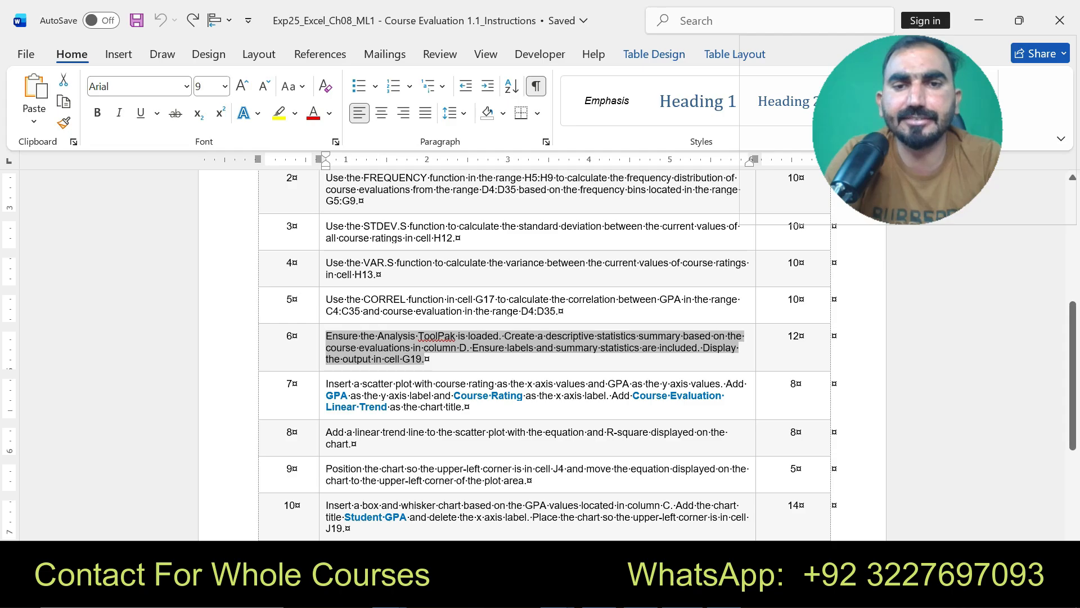
left_click_drag(424, 359, 474, 358)
left_click(547, 330)
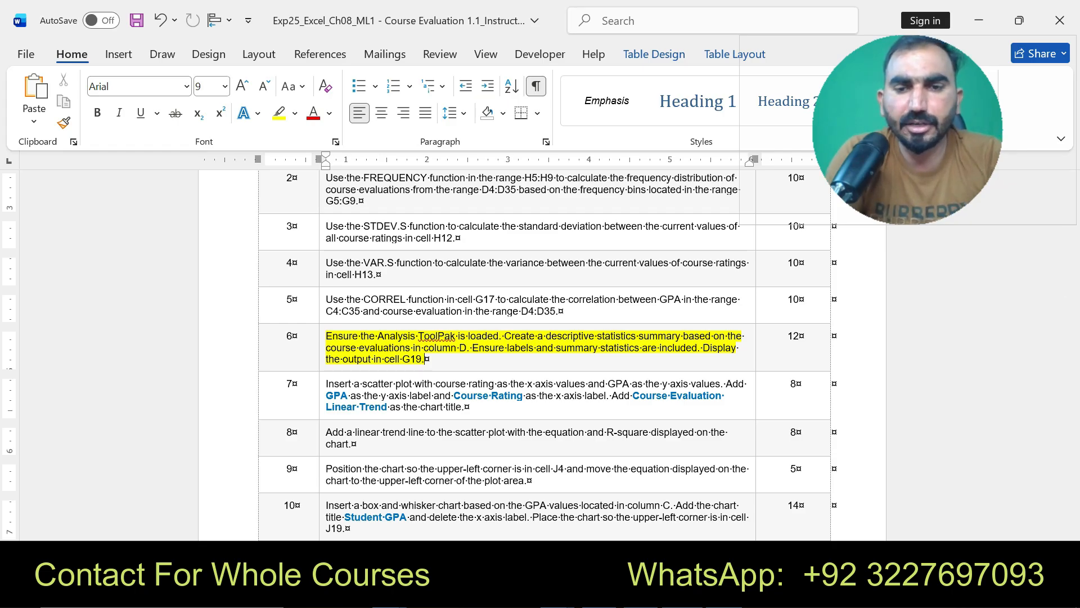
Step: Switch to the Excel workbook and open the Descriptive Statistics tool of the Analysis ToolPak, rechecking step 6 in the Word instructions
key("alt+Tab")
left_click(627, 305)
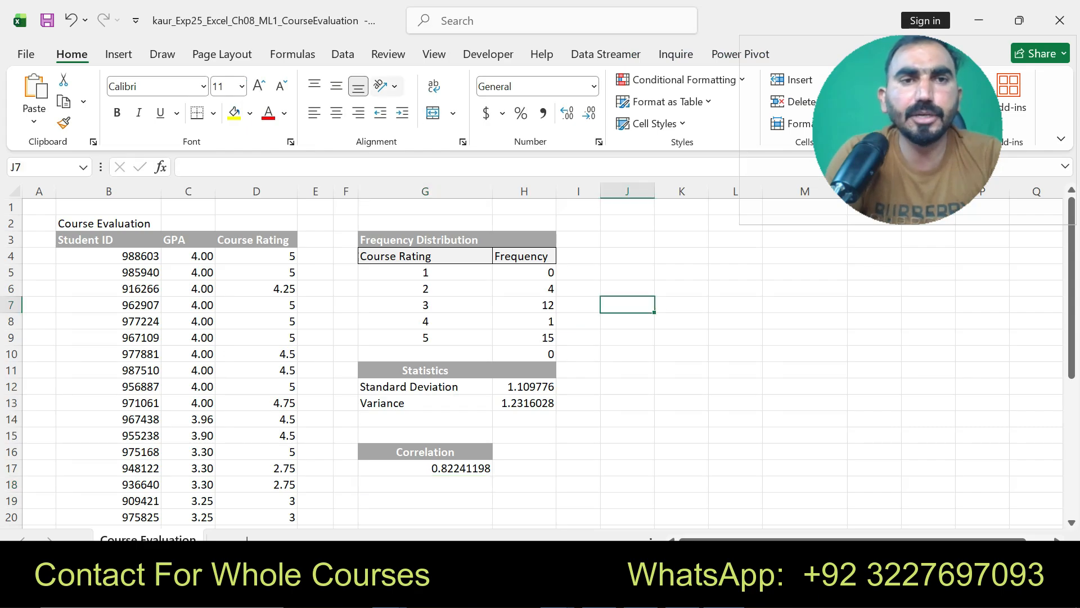
left_click(343, 54)
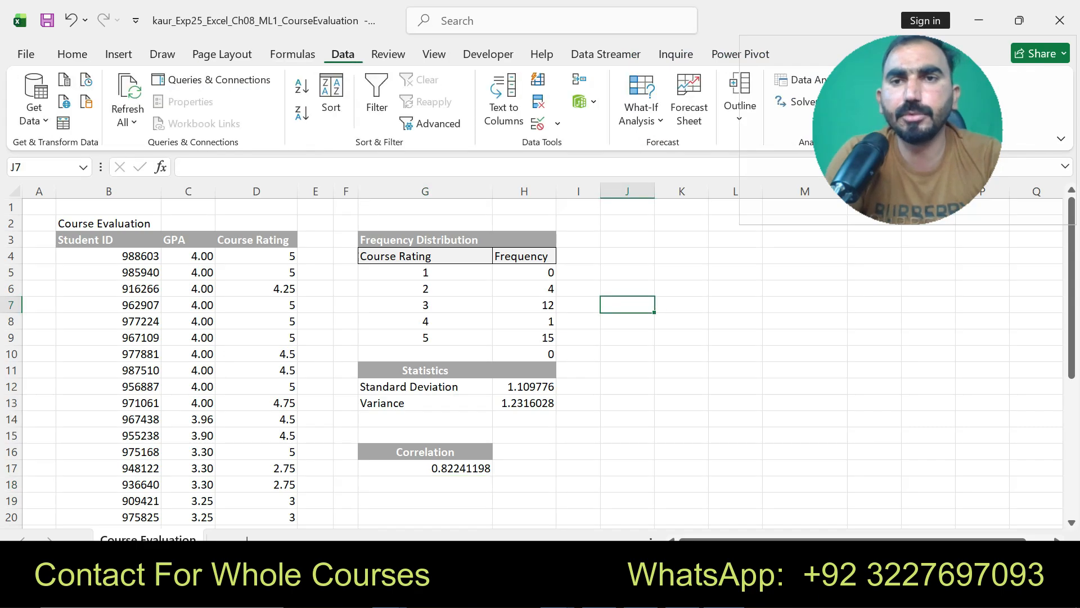
left_click_drag(907, 129, 910, 304)
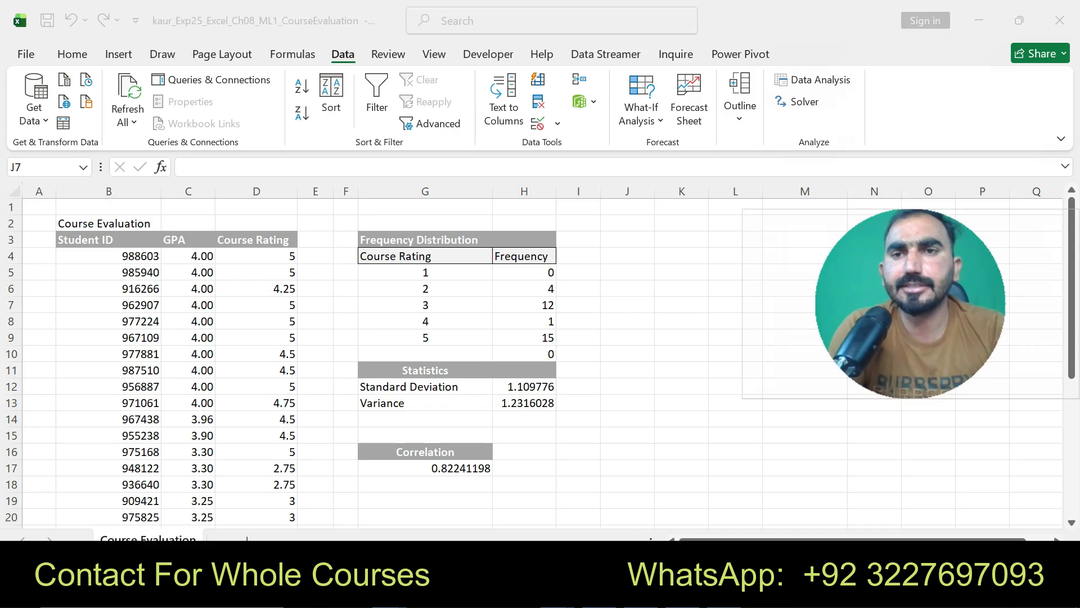
left_click(812, 79)
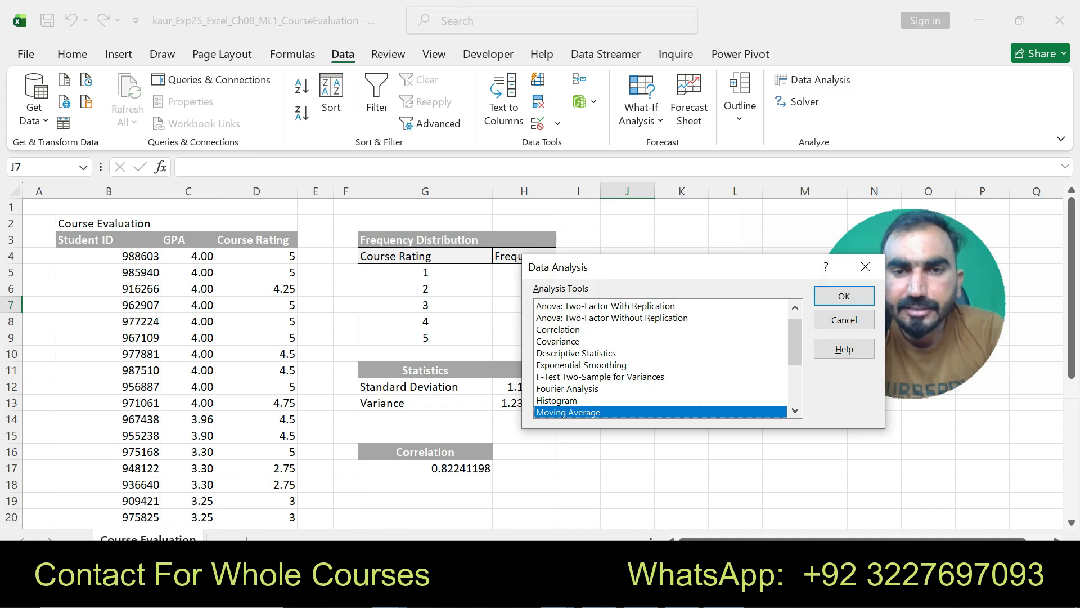
left_click(576, 353)
key("alt+Tab")
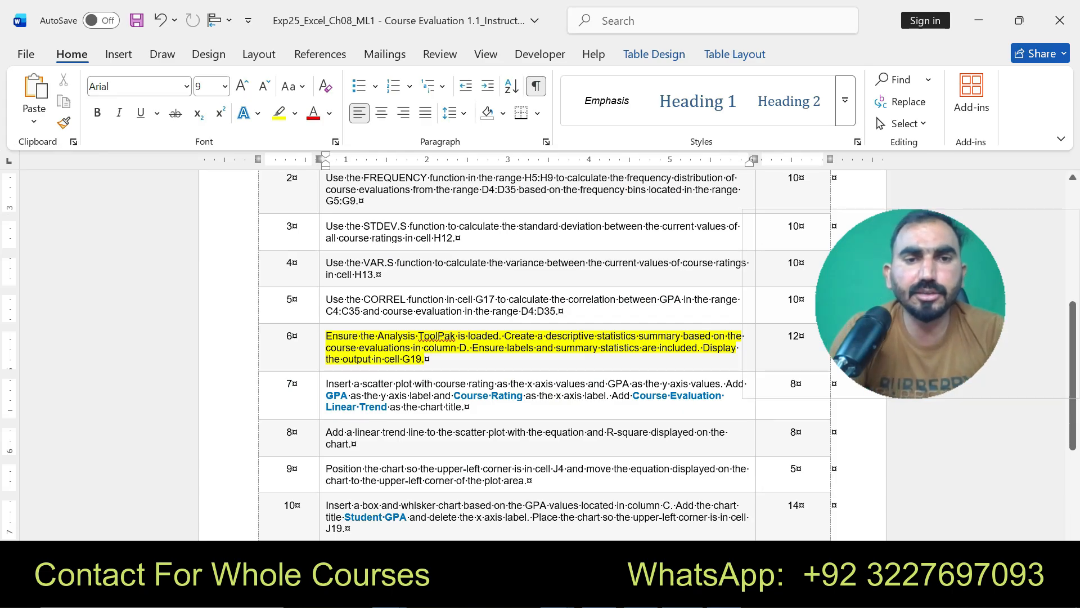
key("alt+Tab")
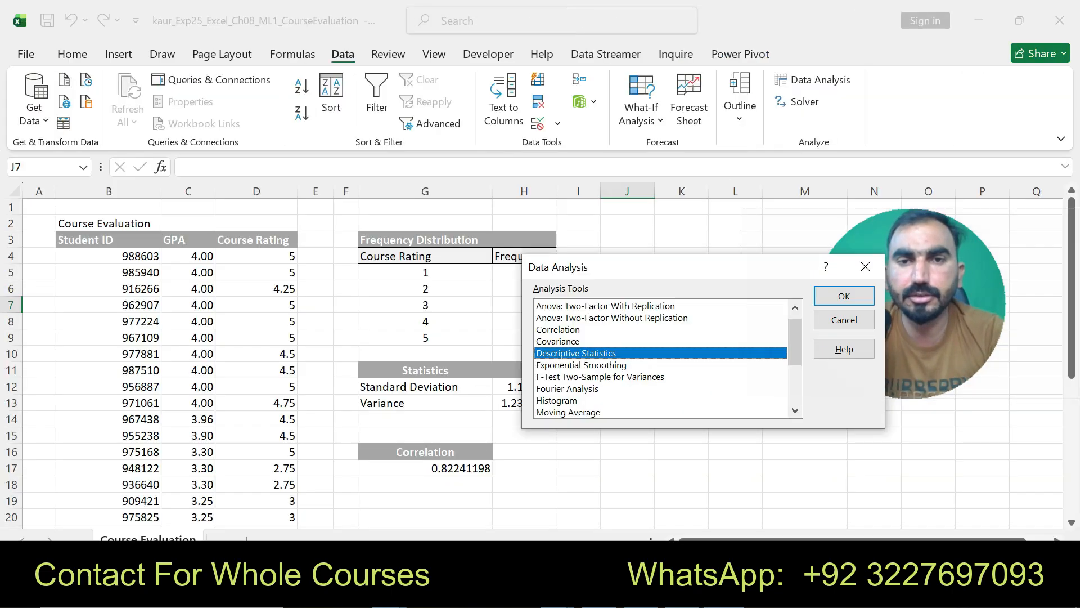
key("Return")
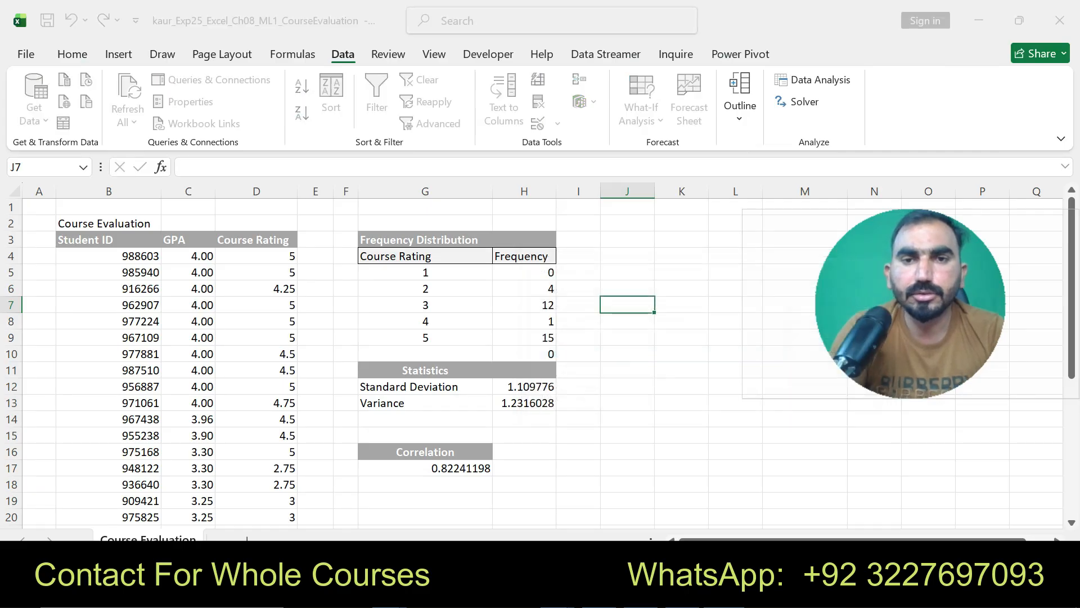
Step: Create descriptive statistics for D4:D35 with labels in first row and summary statistics enabled, outputting to cell G19
left_click_drag(256, 256, 264, 485)
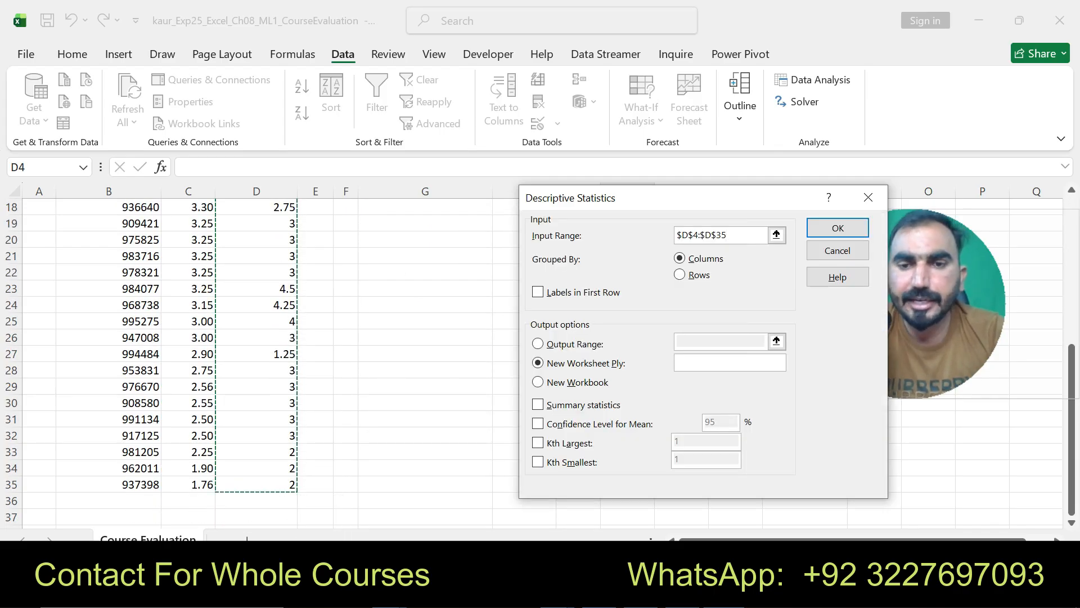
key("alt+Tab")
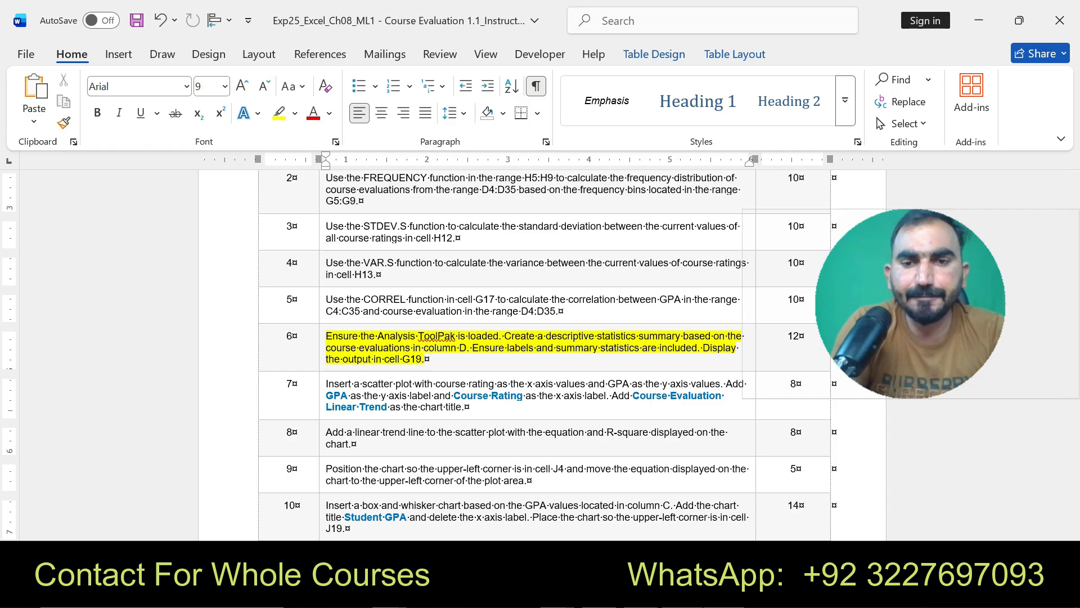
key("alt+Tab")
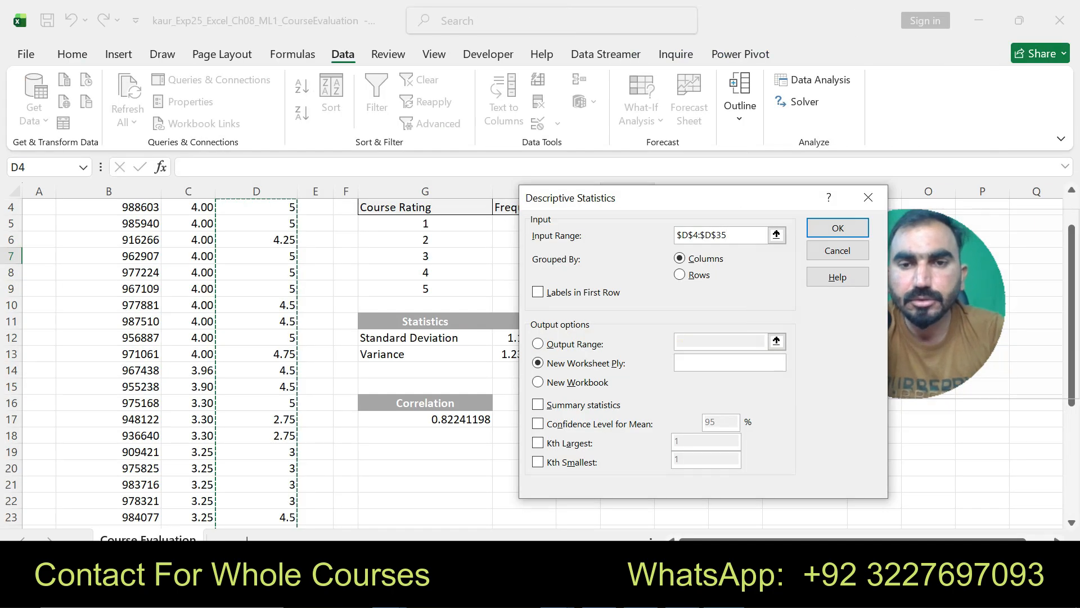
left_click(538, 405)
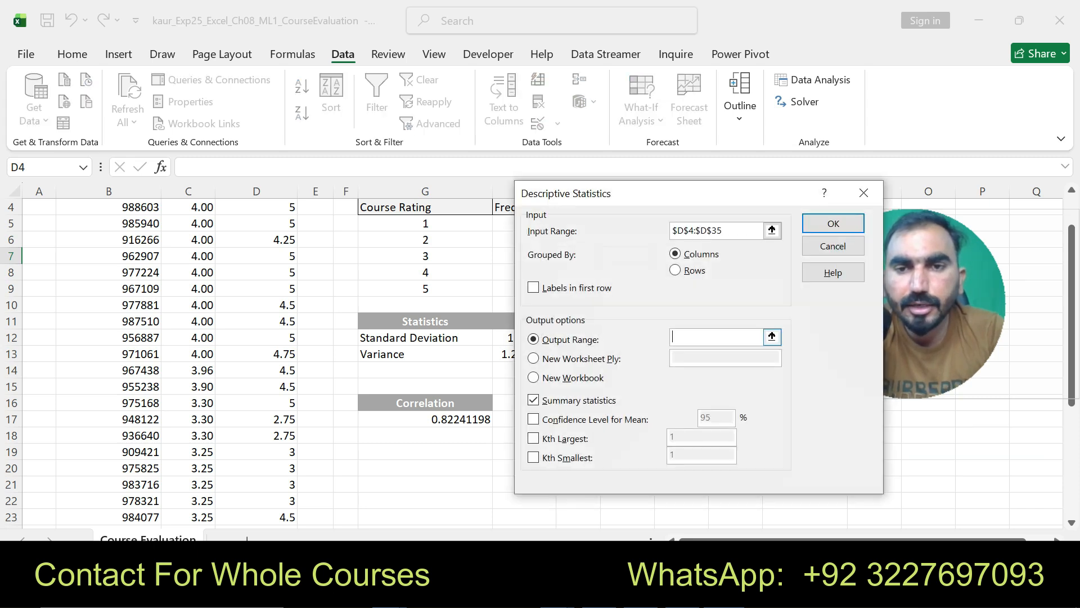
left_click(533, 288)
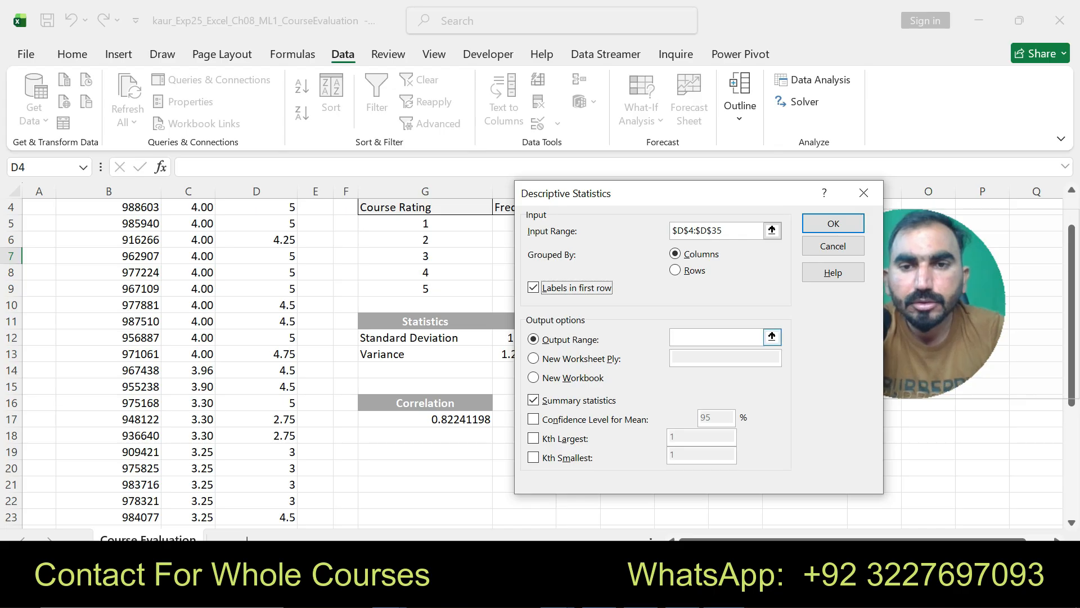
left_click_drag(747, 193, 786, 228)
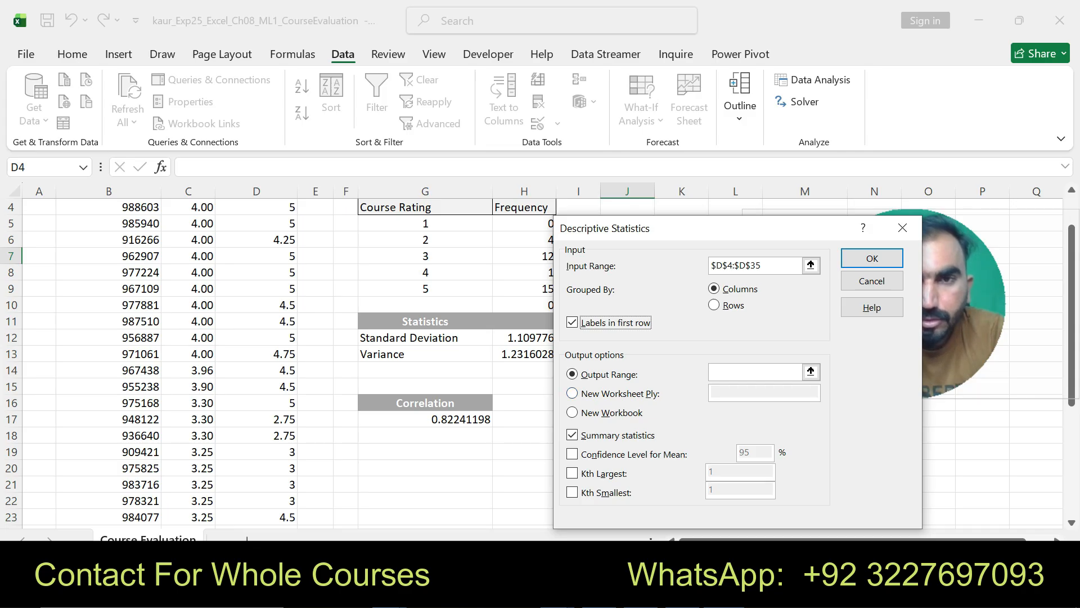
left_click(754, 372)
left_click(425, 451)
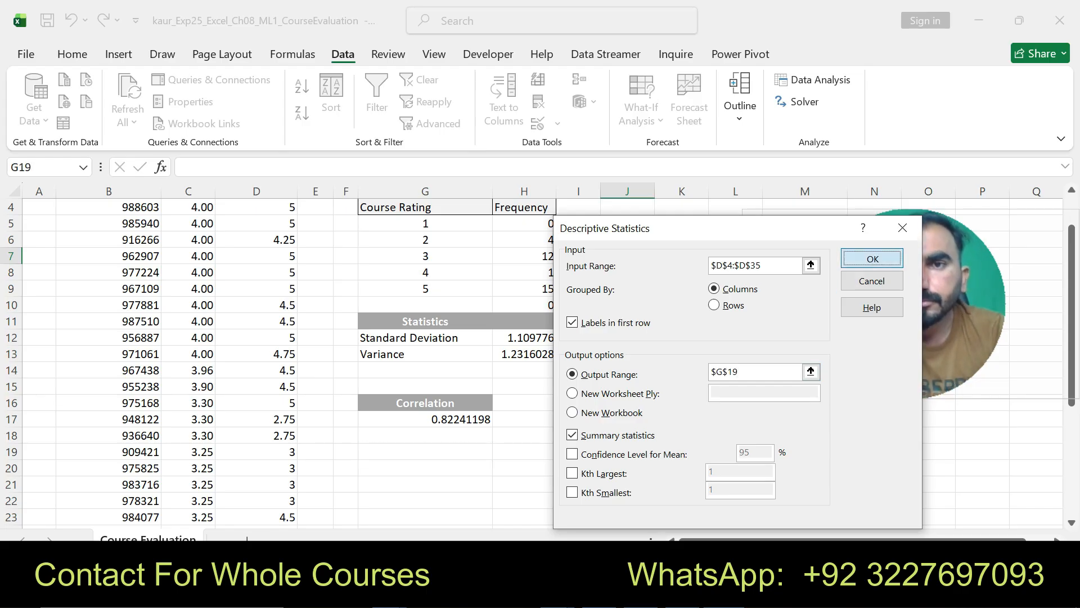
key("Return")
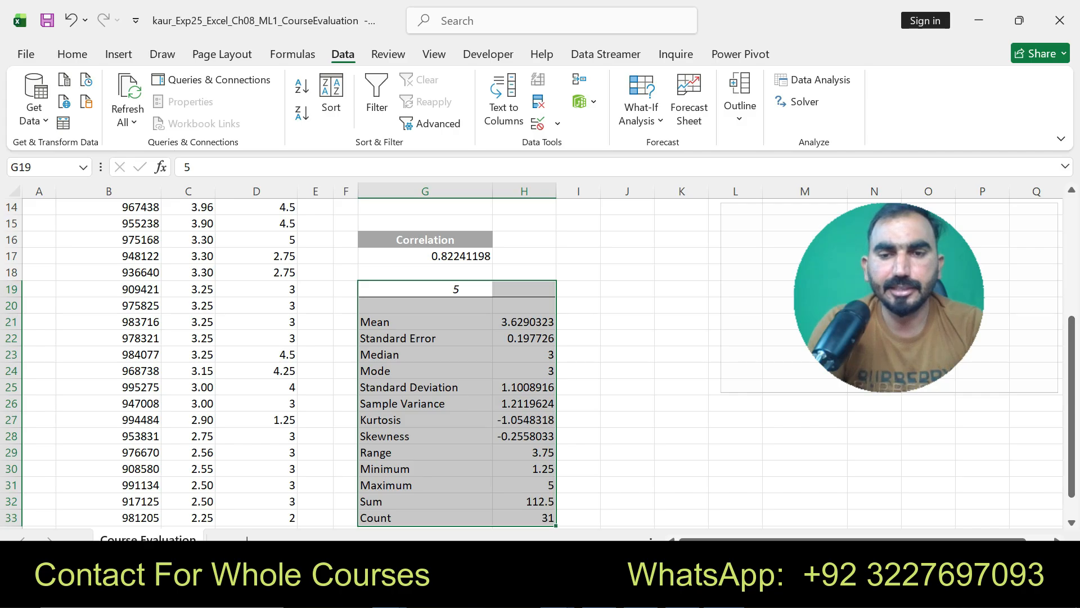
Step: Switch to the Word instructions, undo the step 6 highlighting and highlight the step 7 scatter plot instruction in yellow
key("alt+Tab")
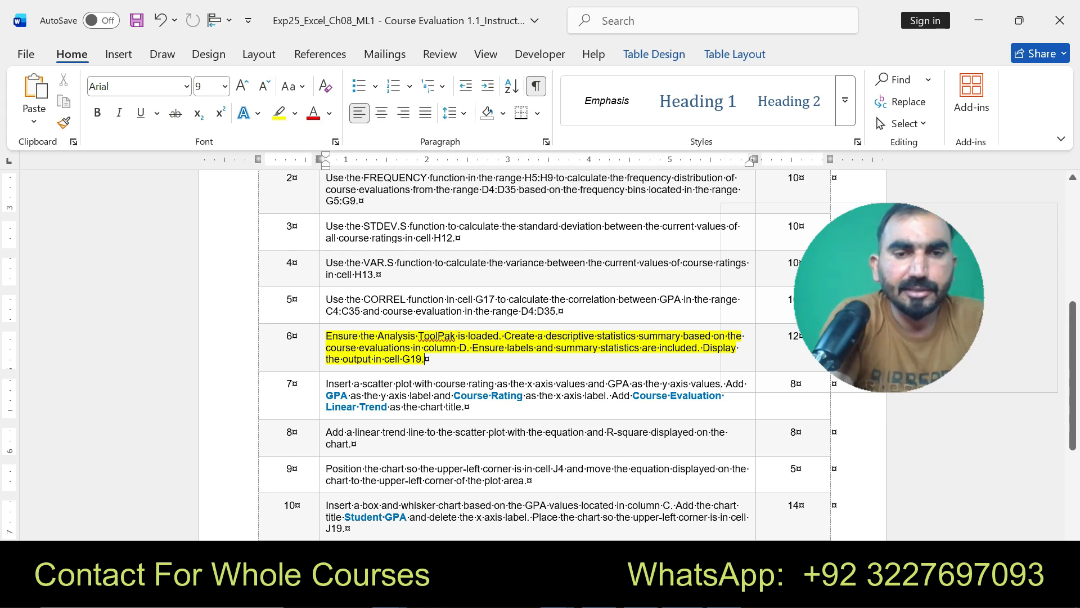
key("ctrl+z")
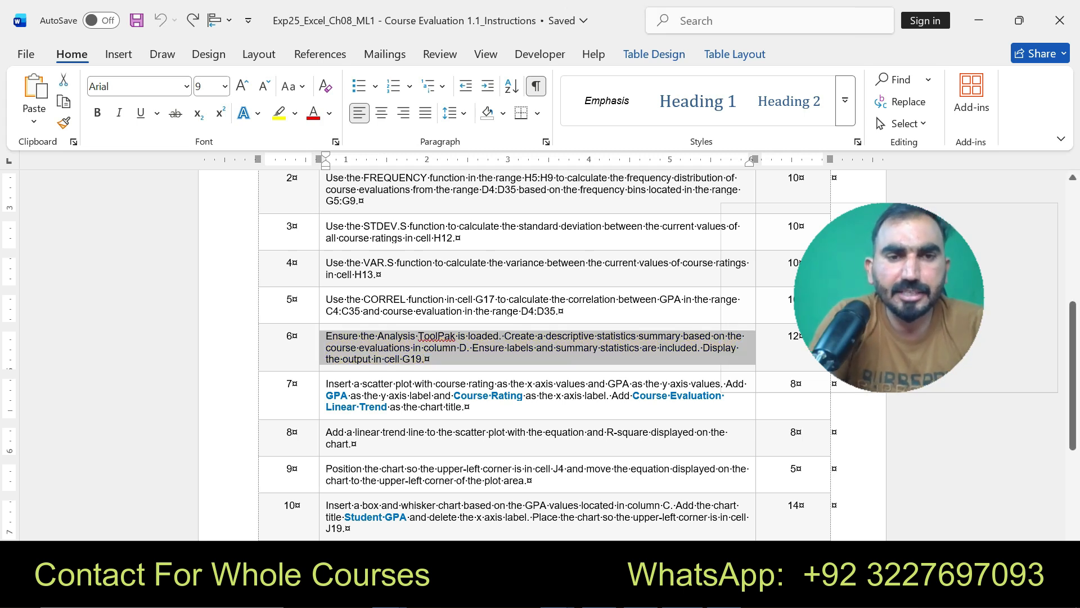
left_click(322, 388)
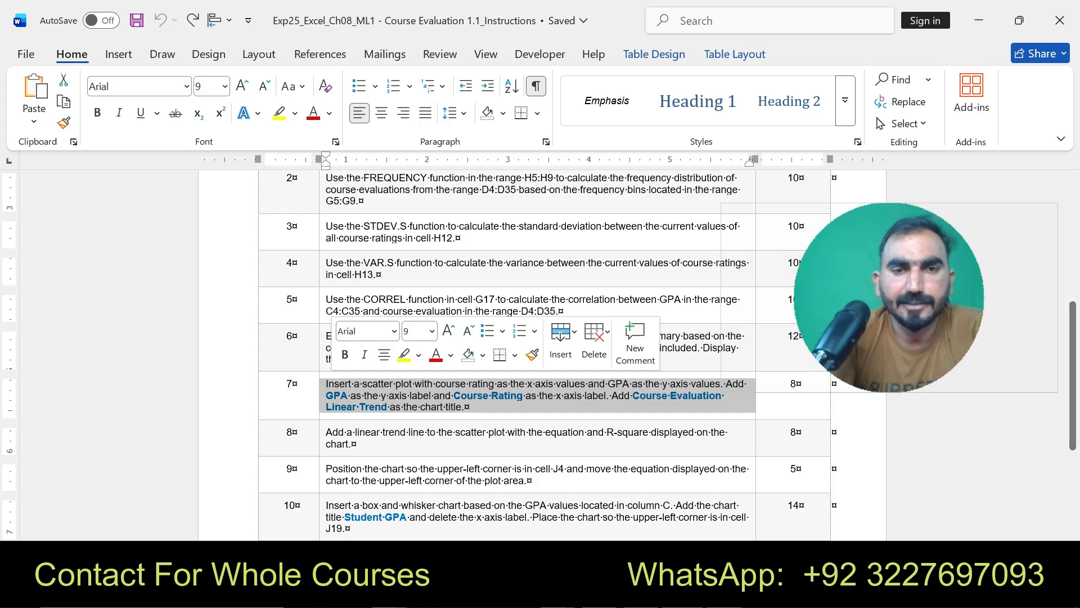
left_click(404, 355)
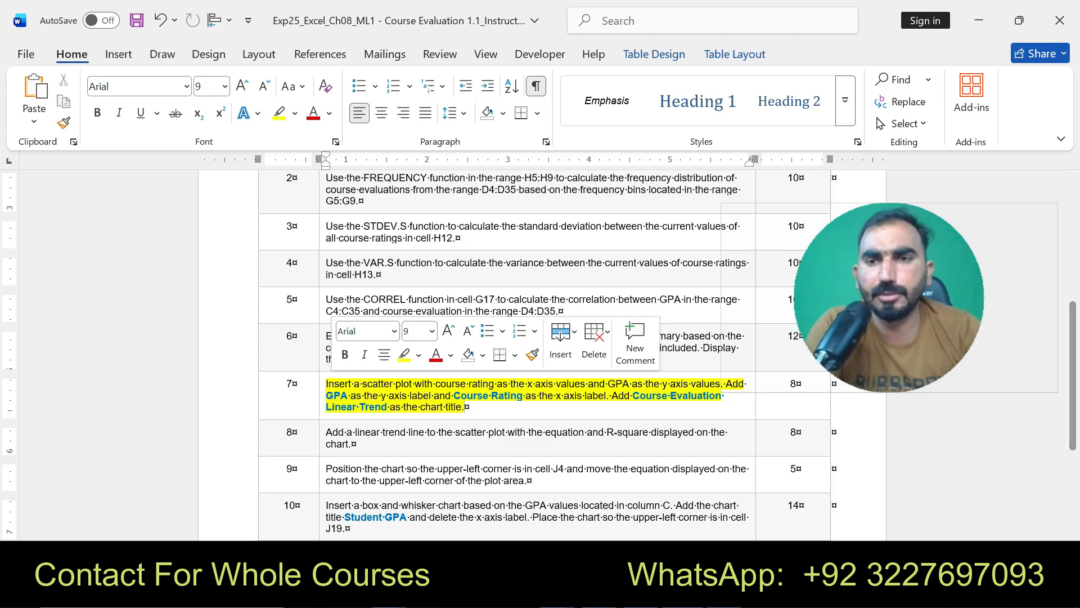
left_click_drag(828, 315, 834, 131)
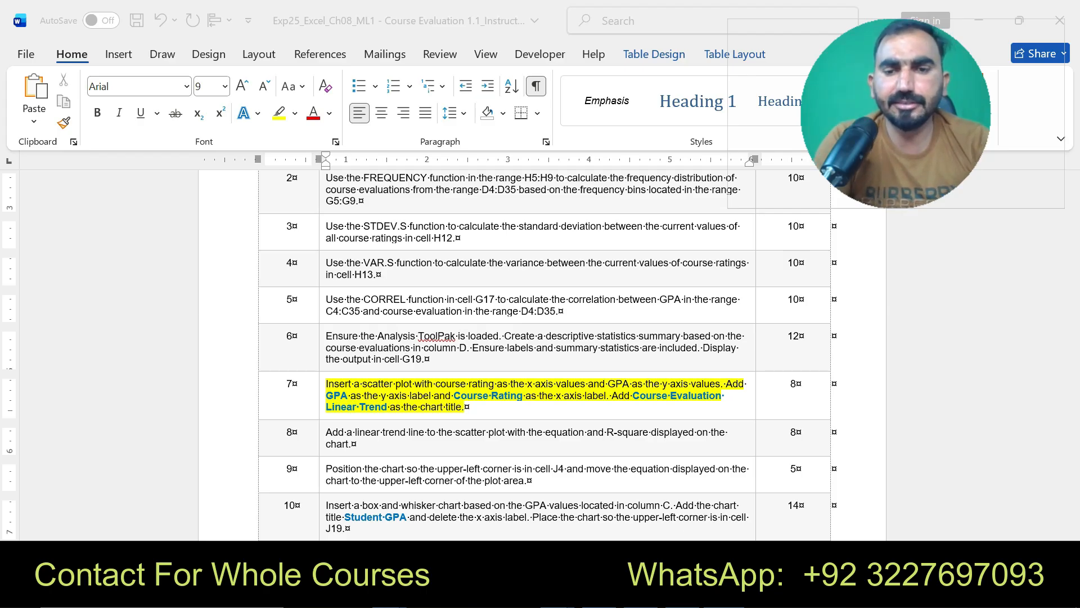
Step: Switch to the Excel workbook to view the GPA and Course Rating columns, and return to the Word instructions
key("alt+Tab")
left_click_drag(1072, 405, 1072, 286)
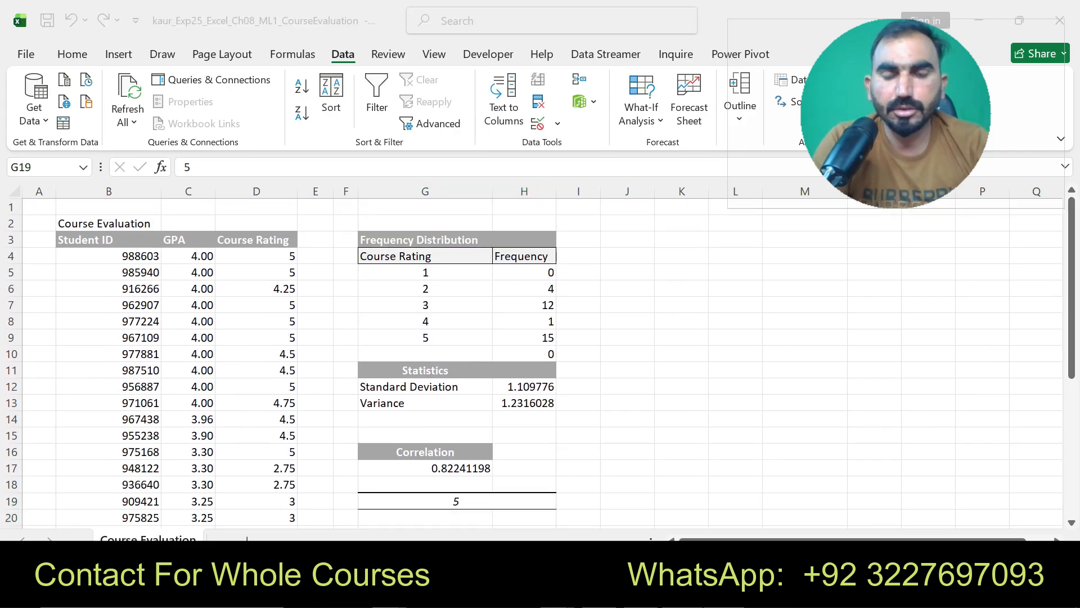
key("alt+Tab")
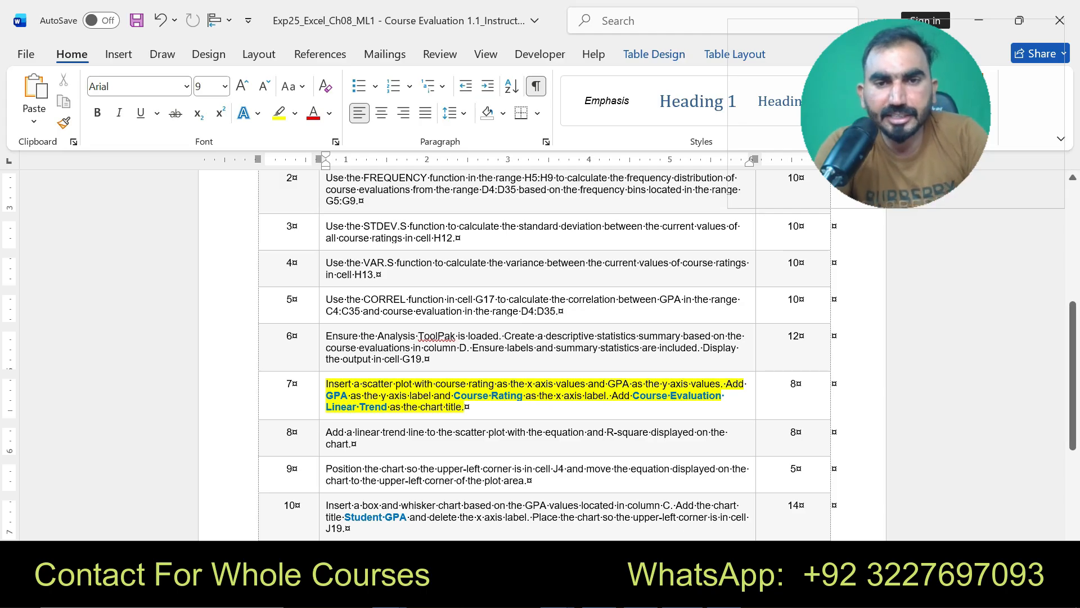
Step: Switch to the Excel workbook and insert a plain scatter chart plotting the paired values of C4:C35 and D4:D35 as one series
key("alt+Tab")
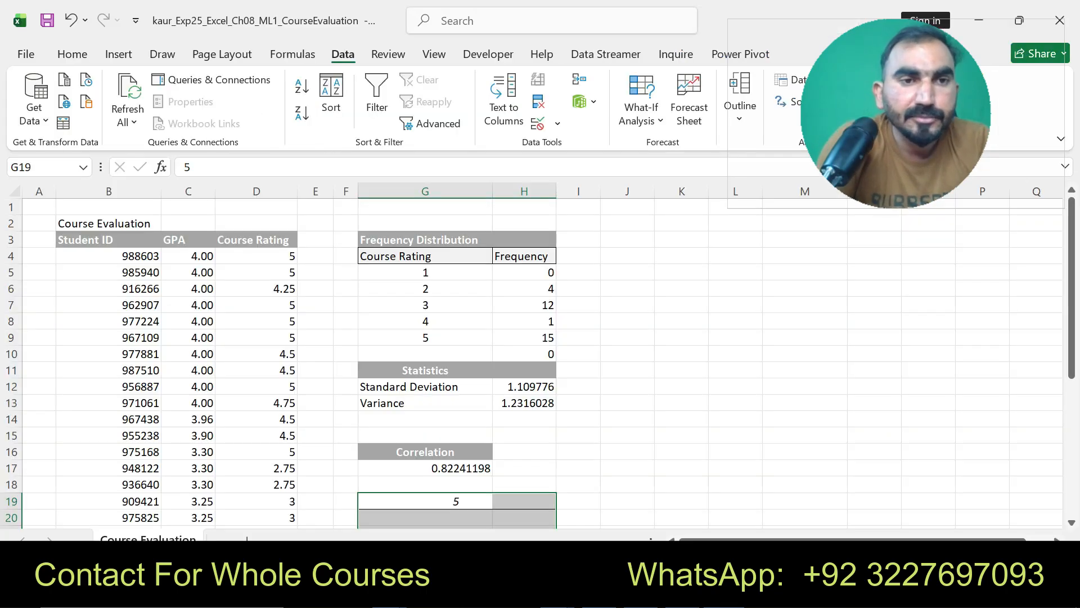
left_click_drag(284, 257, 297, 509)
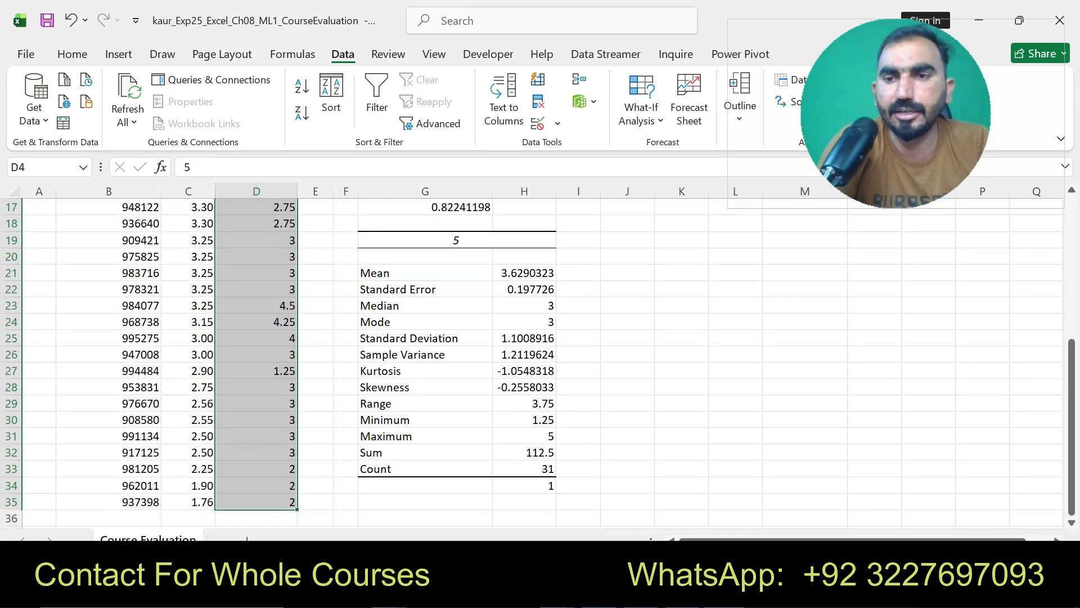
left_click_drag(1071, 495, 1072, 352)
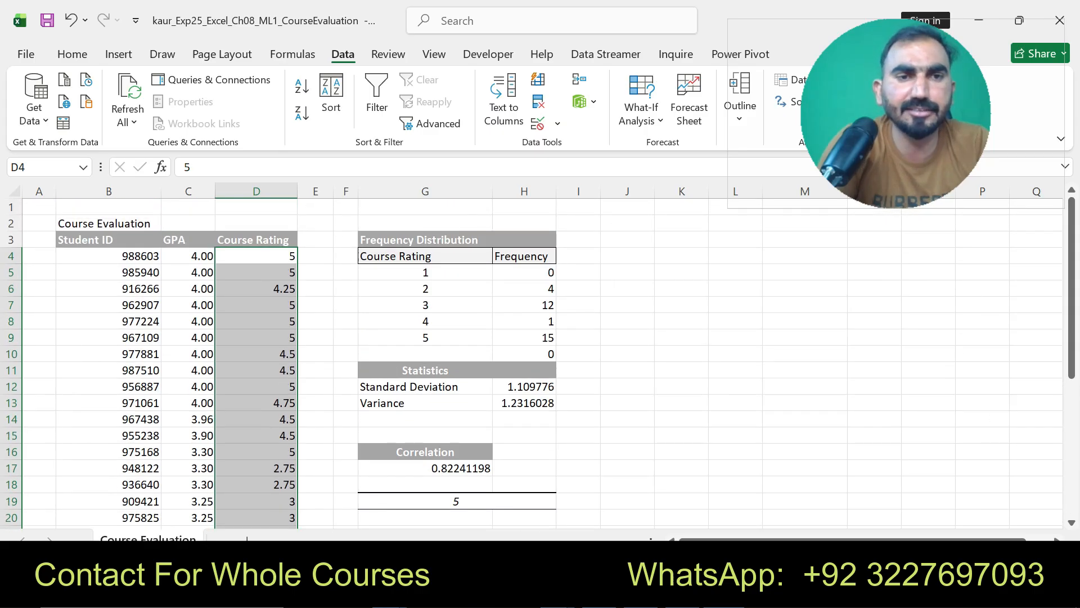
left_click_drag(188, 256, 209, 529)
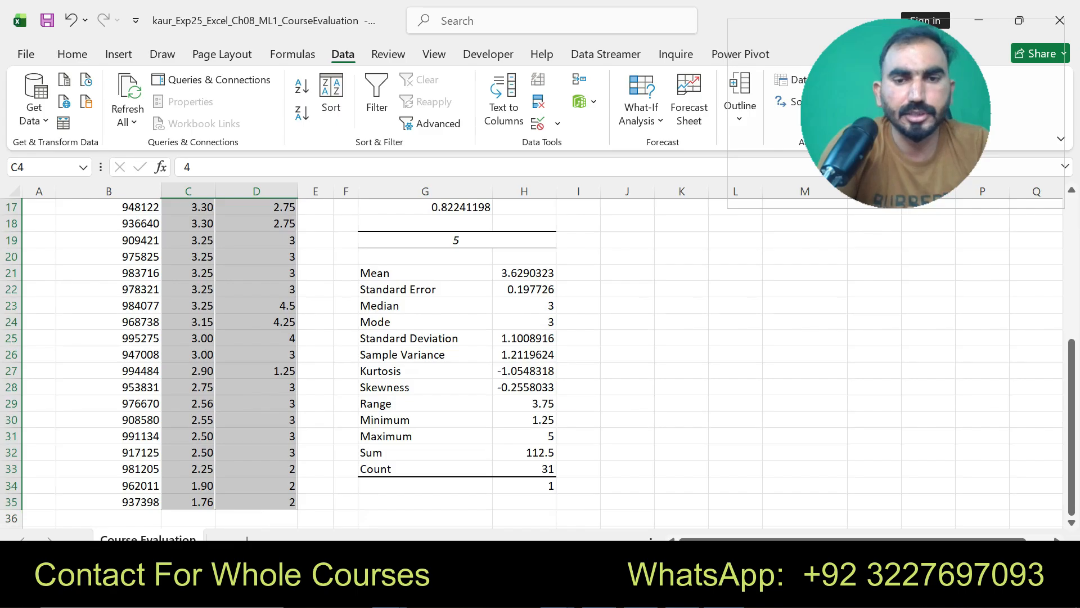
key("alt+Tab")
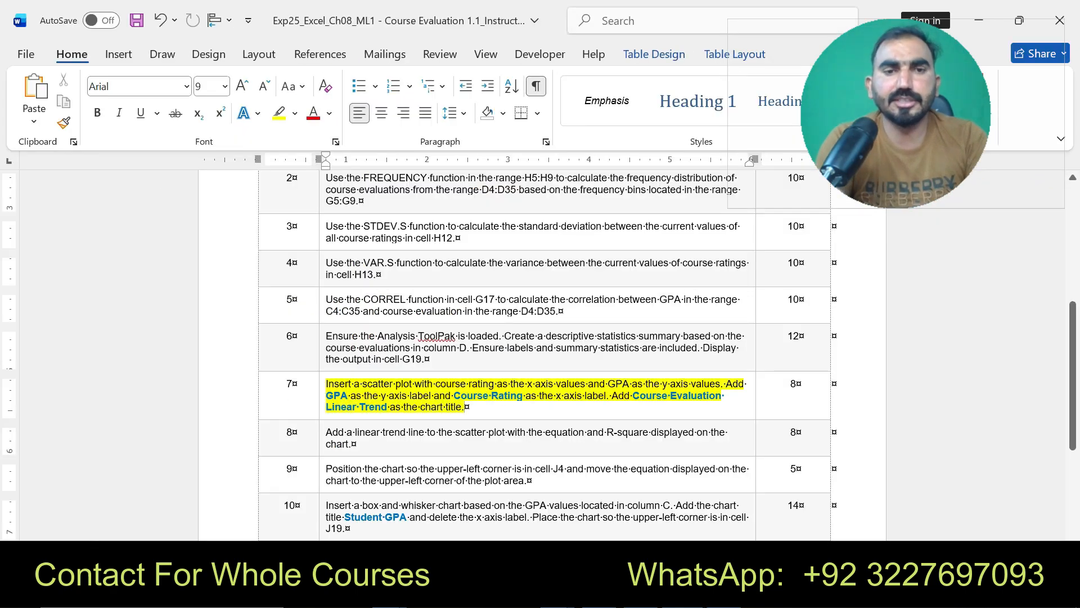
key("alt+Tab")
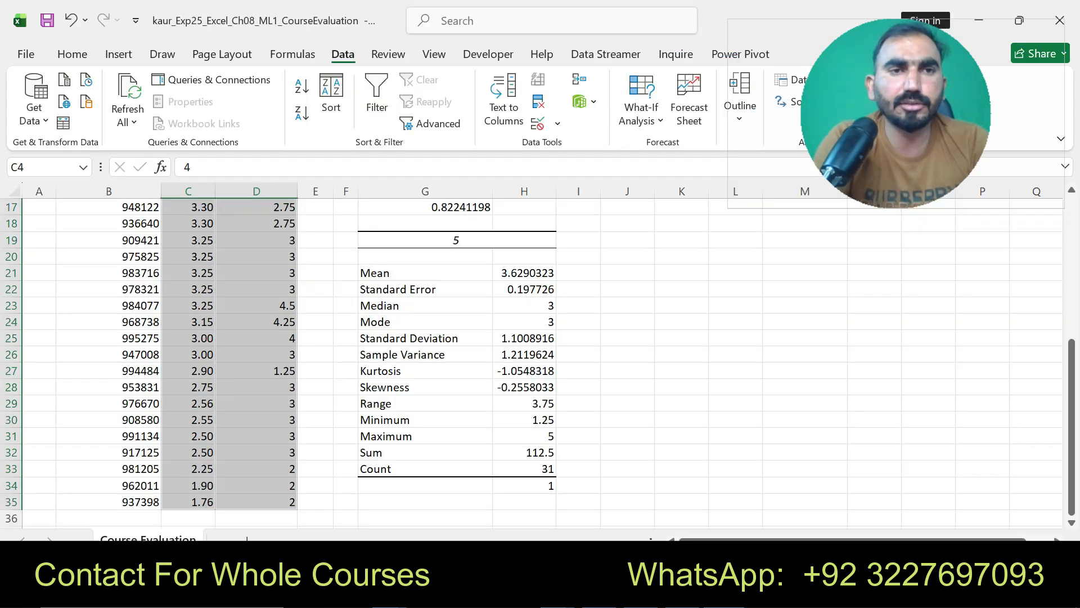
left_click(118, 54)
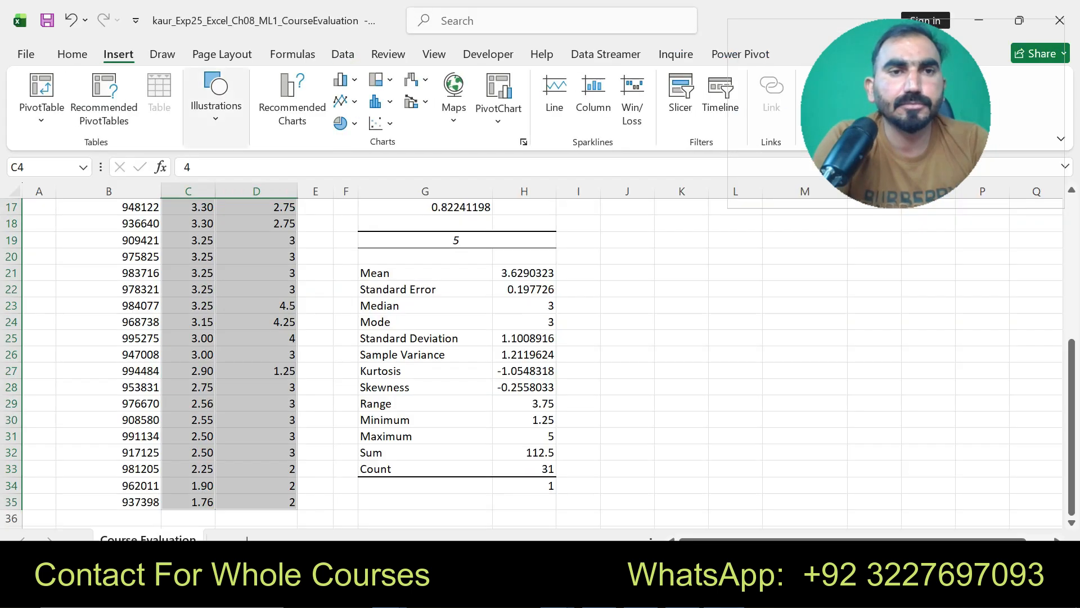
left_click(292, 101)
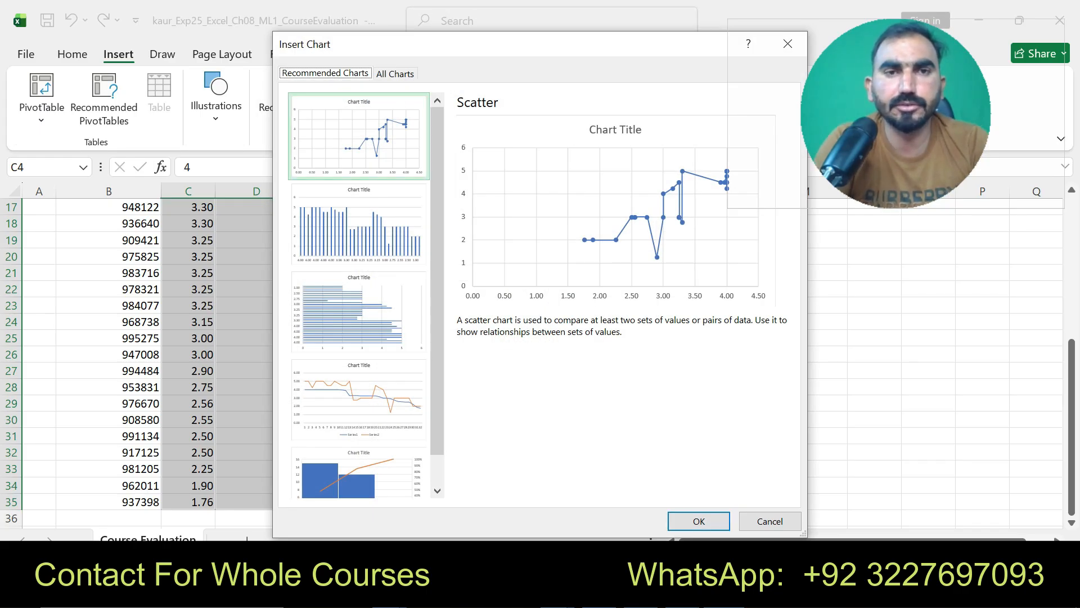
left_click(395, 74)
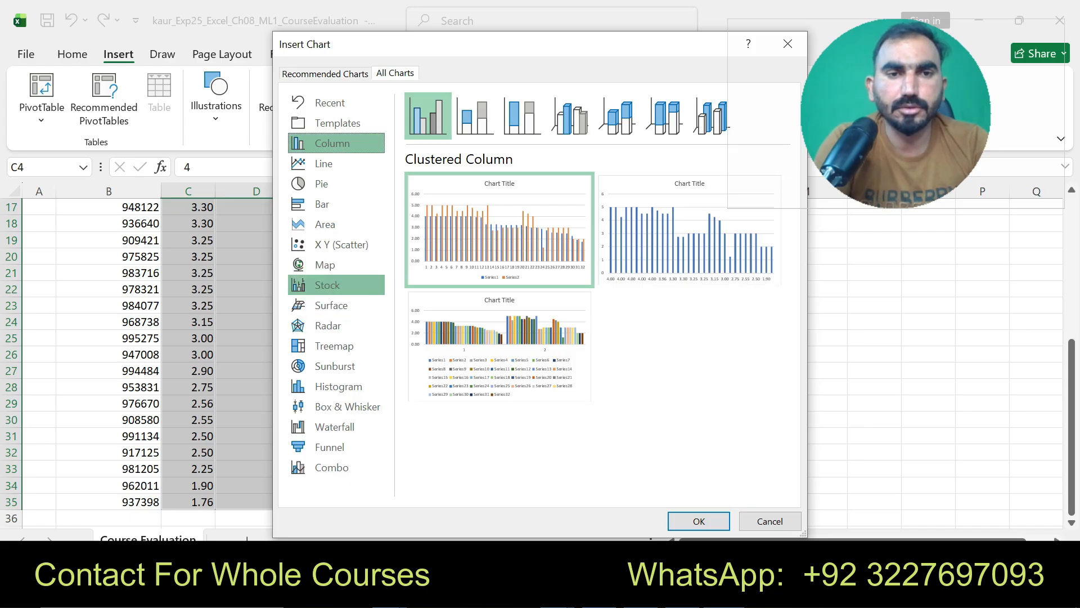
left_click(341, 244)
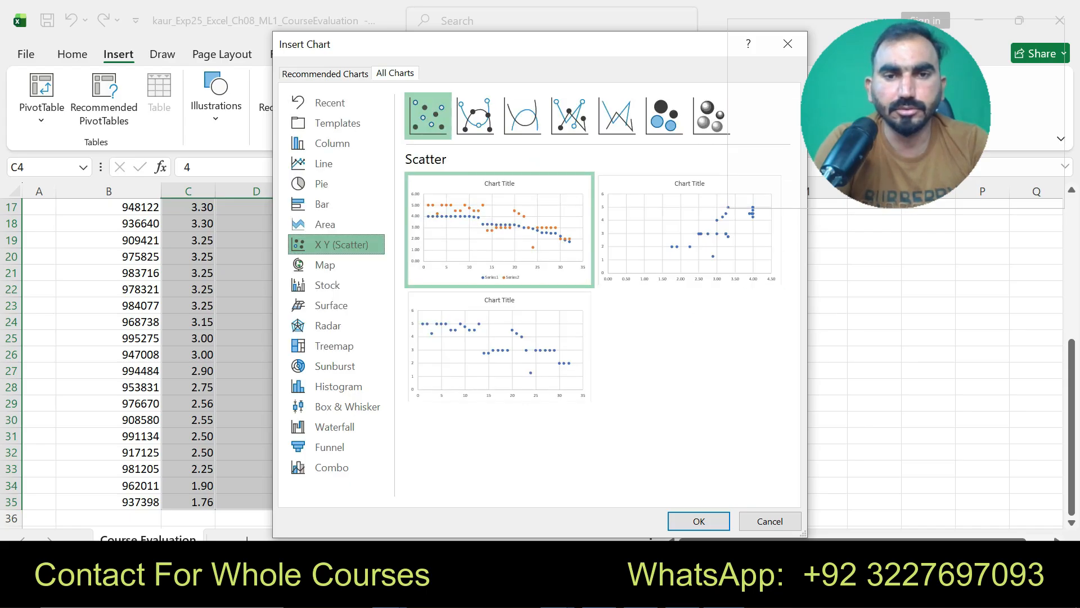
left_click(690, 228)
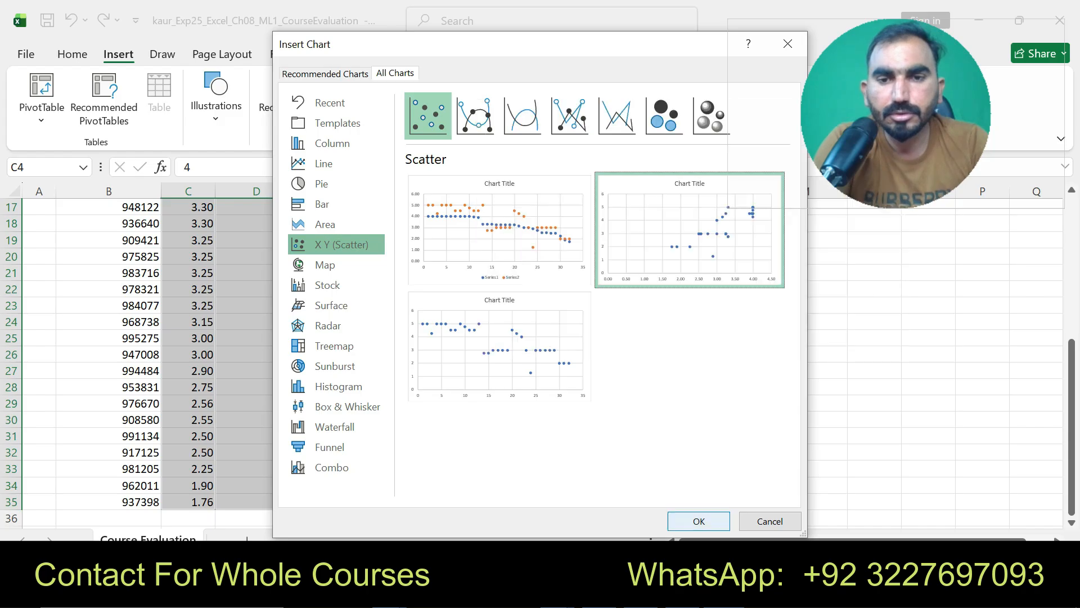
left_click(699, 521)
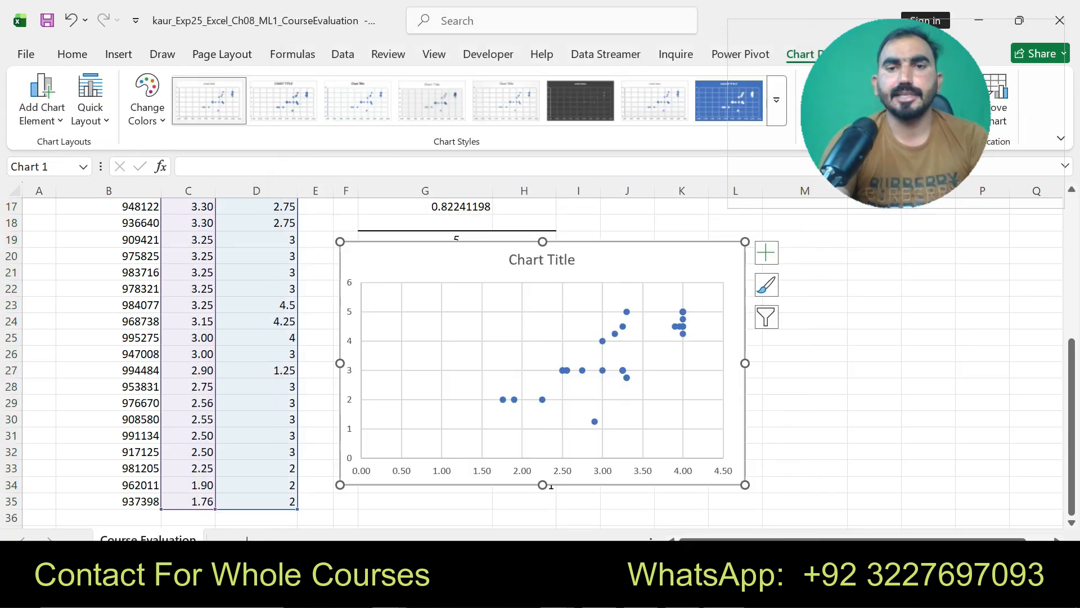
Step: Switch to the Word instructions, undo the step 7 highlighting and highlight the step 8 trendline instruction in yellow
key("alt+Tab")
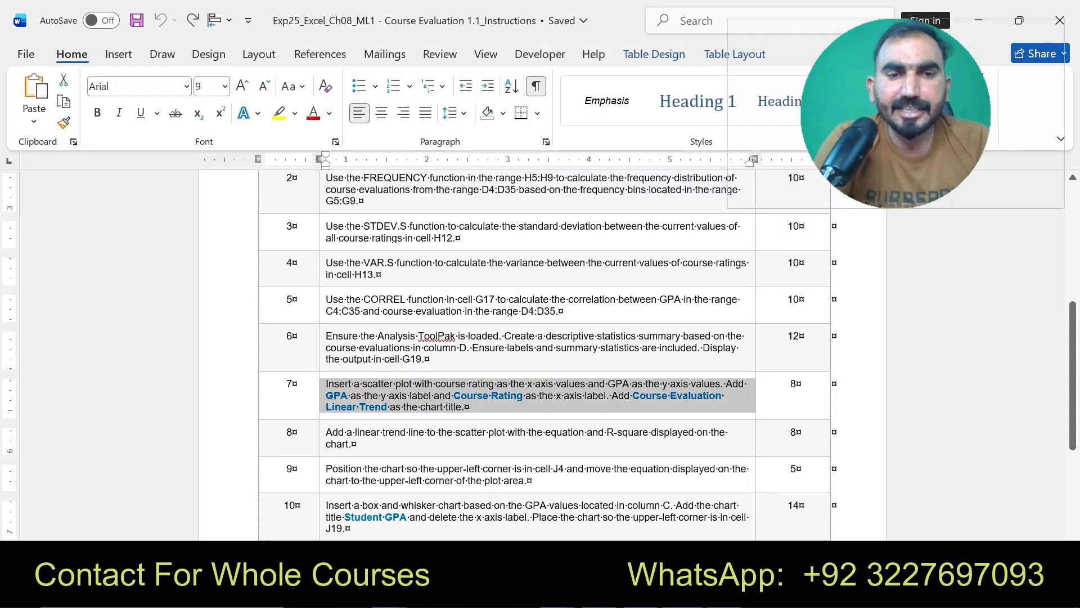
left_click_drag(325, 432, 352, 444)
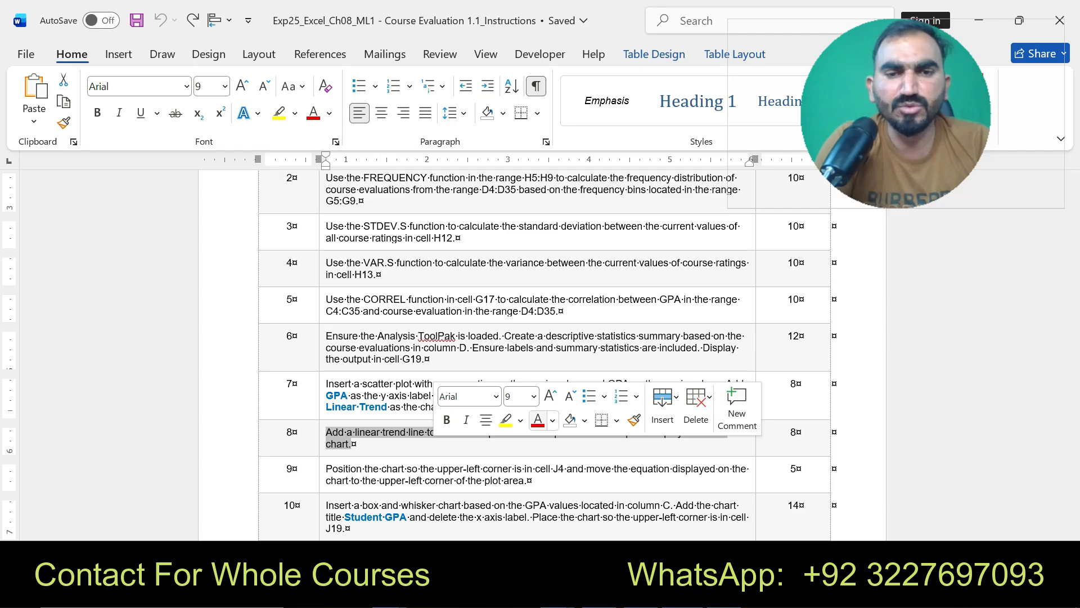
left_click(506, 421)
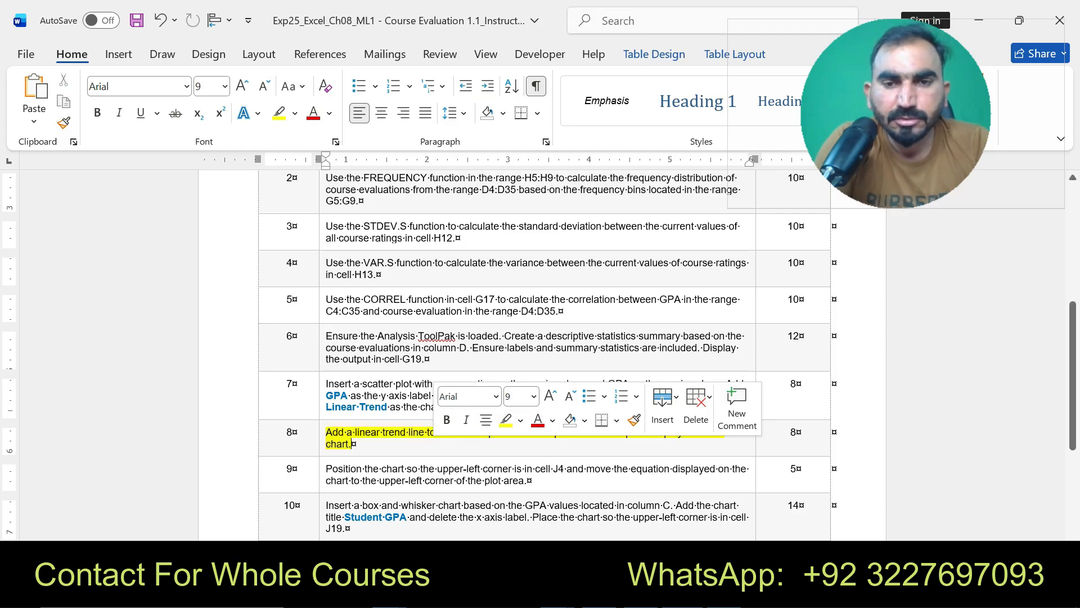
Step: Switch to the Excel workbook and add a linear trendline to the scatter chart with its R-squared value displayed
key("alt+Tab")
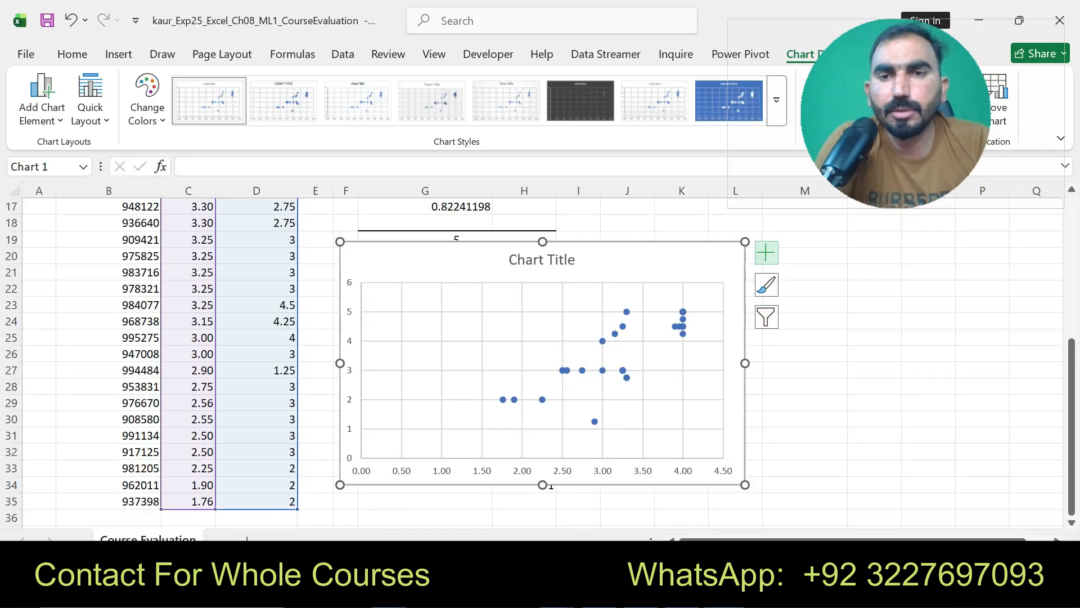
left_click(767, 253)
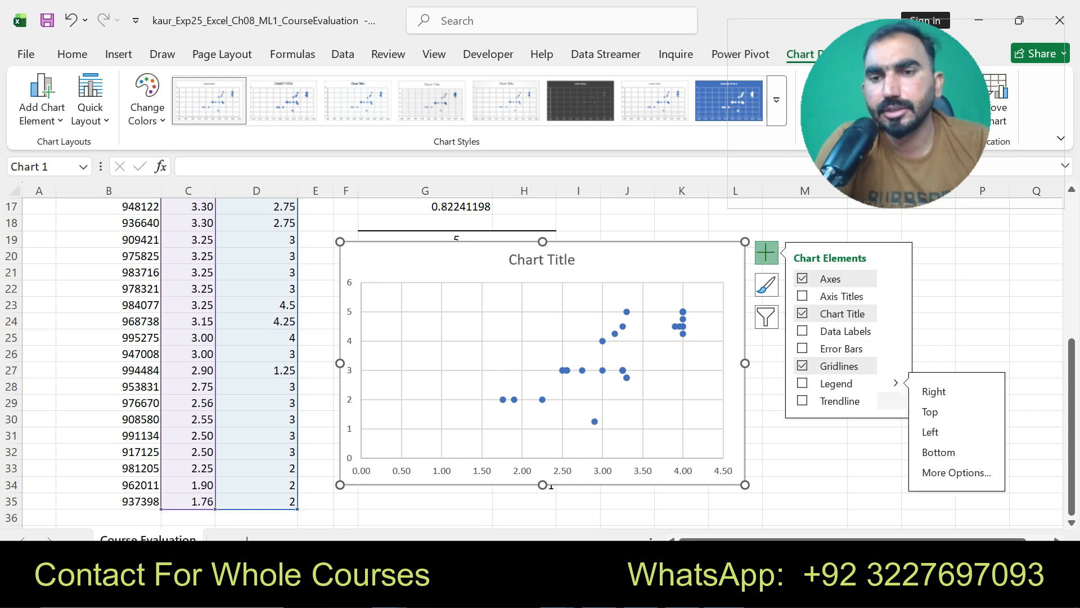
mouse_move(896, 400)
left_click(935, 409)
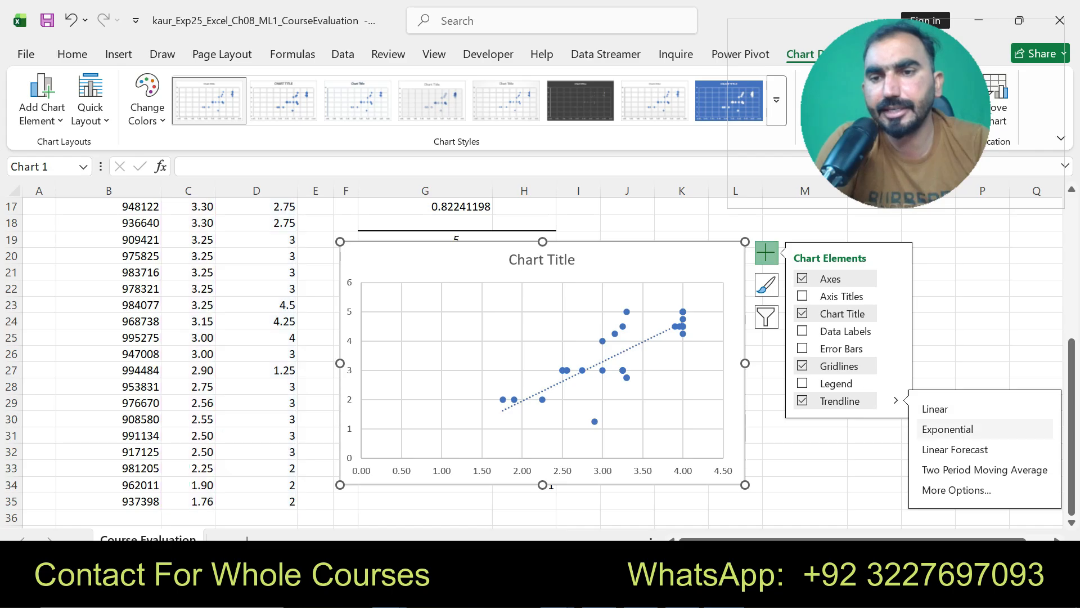
left_click(957, 490)
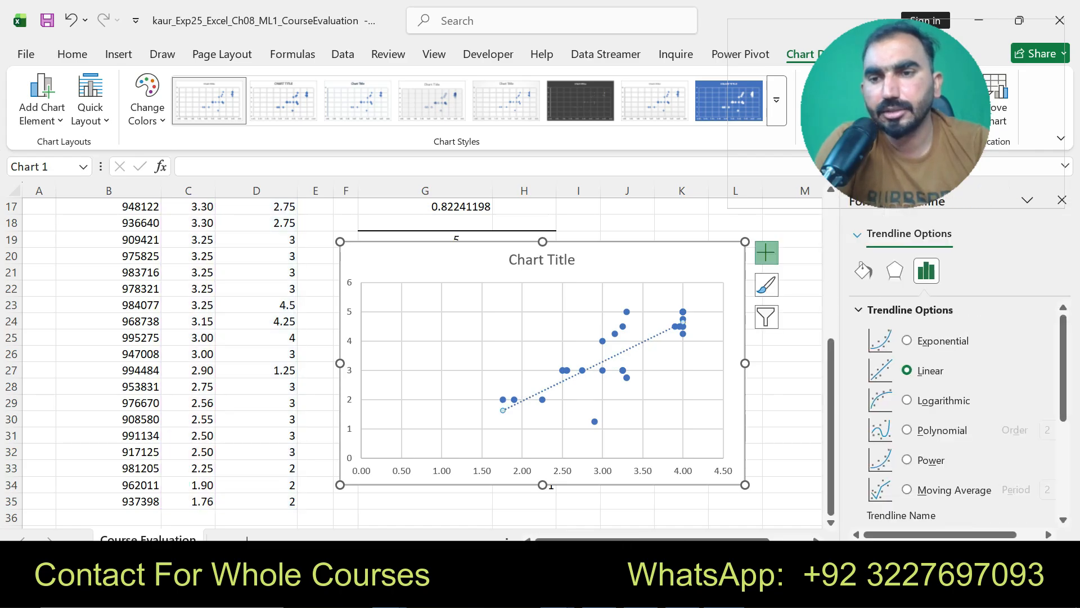
scroll(956, 410, "down", 5)
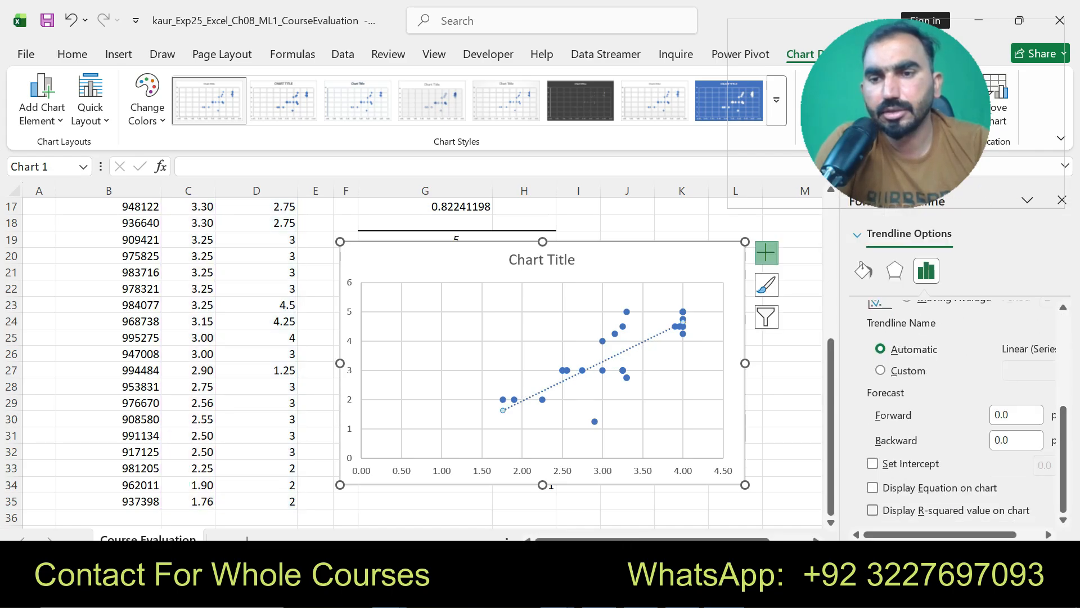
left_click(873, 509)
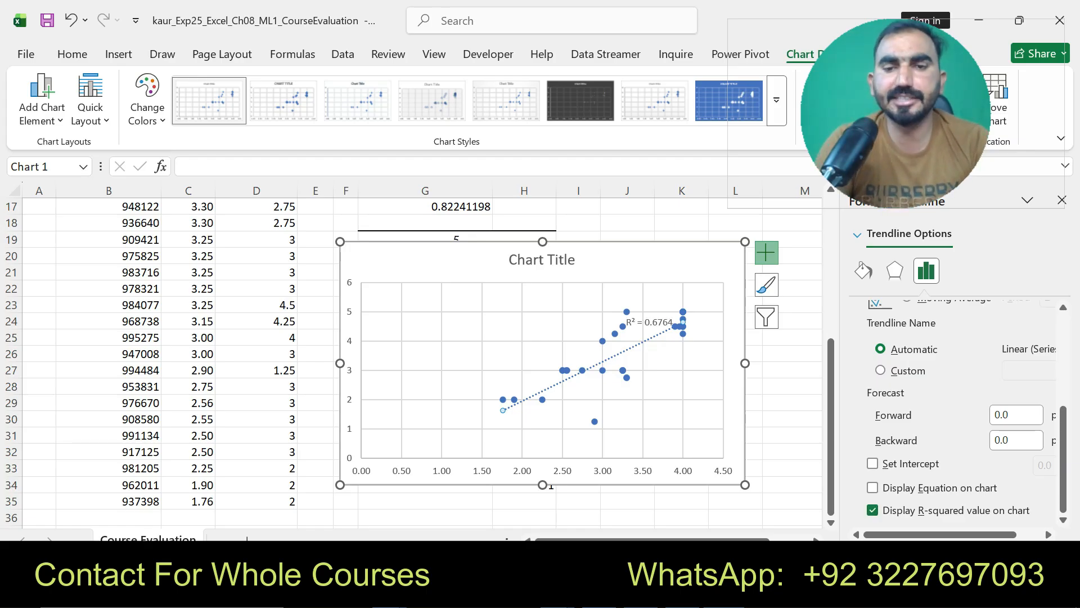
Step: Switch to the Word instructions, undo the step 8 highlighting and highlight the step 9 chart position instruction in yellow
key("alt+Tab")
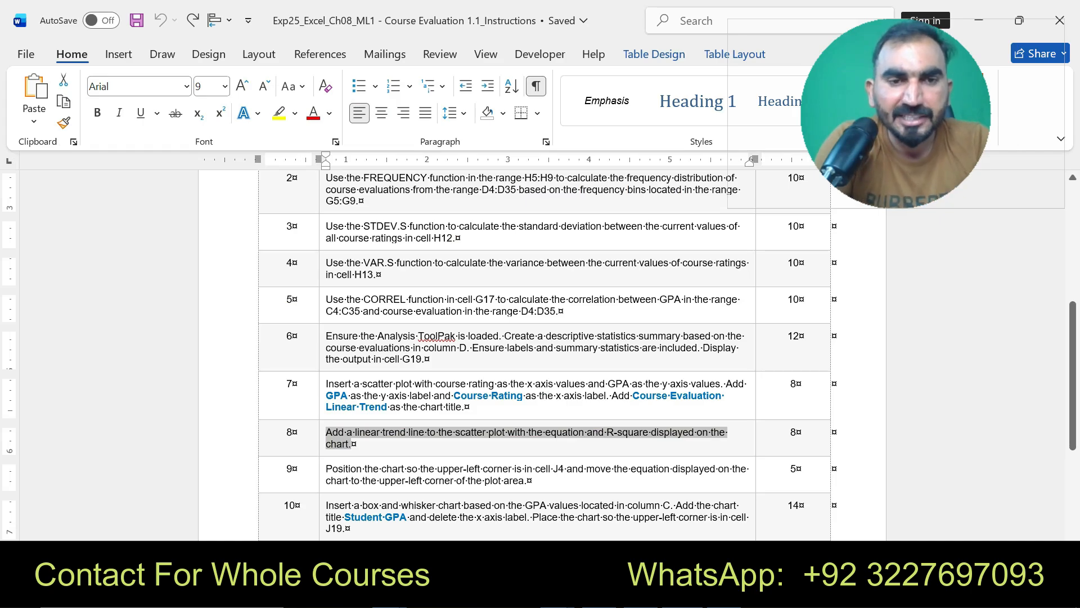
left_click_drag(326, 468, 528, 480)
left_click(605, 452)
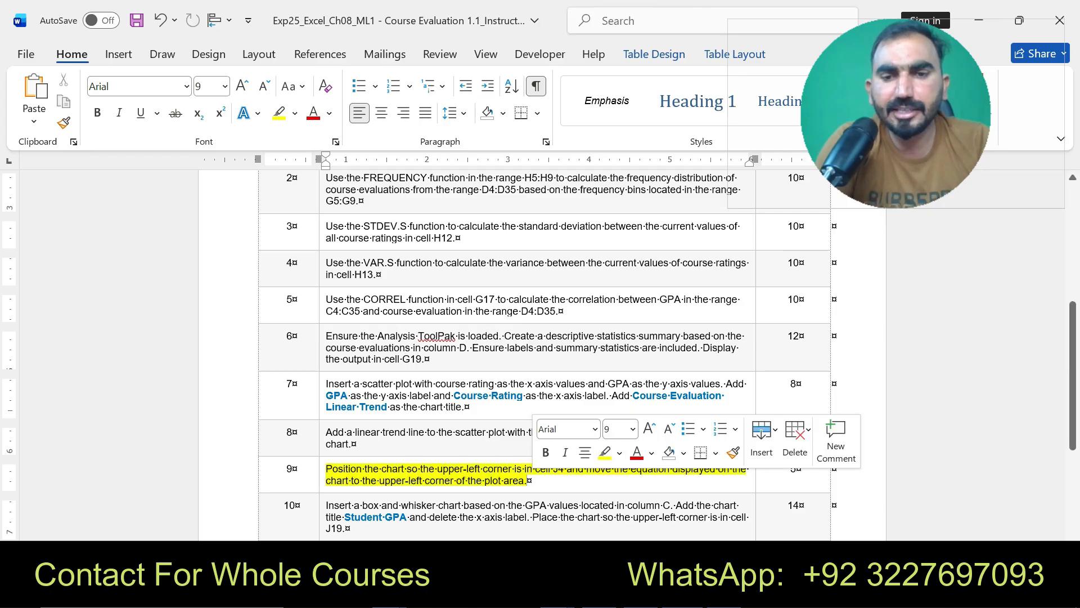
Step: Switch to the Excel workbook and move the scatter chart by cut and paste so its upper-left corner is in cell J4
key("alt+Tab")
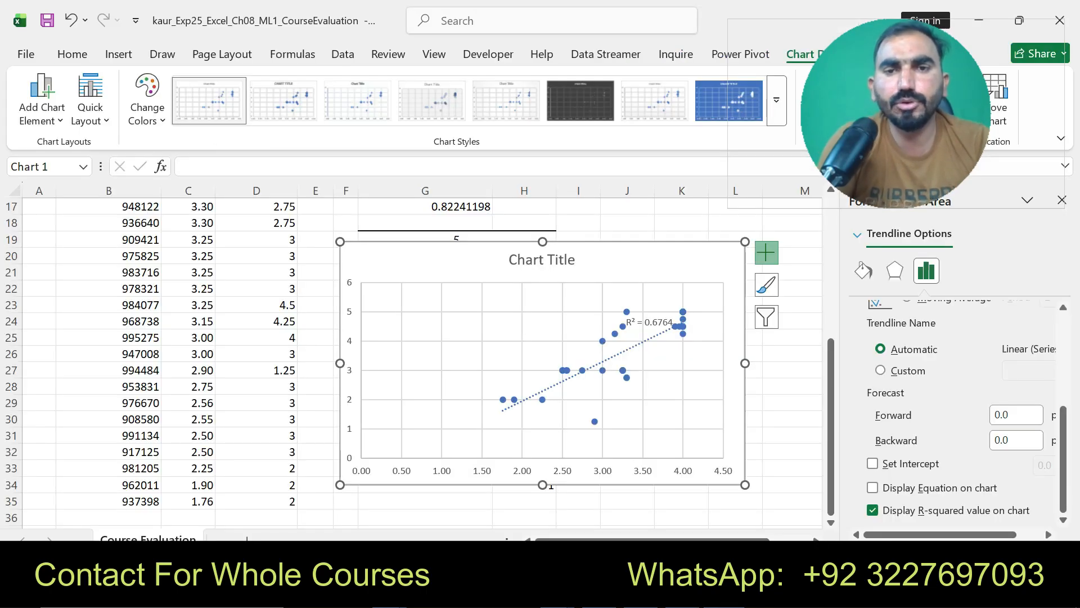
right_click(638, 265)
left_click(678, 110)
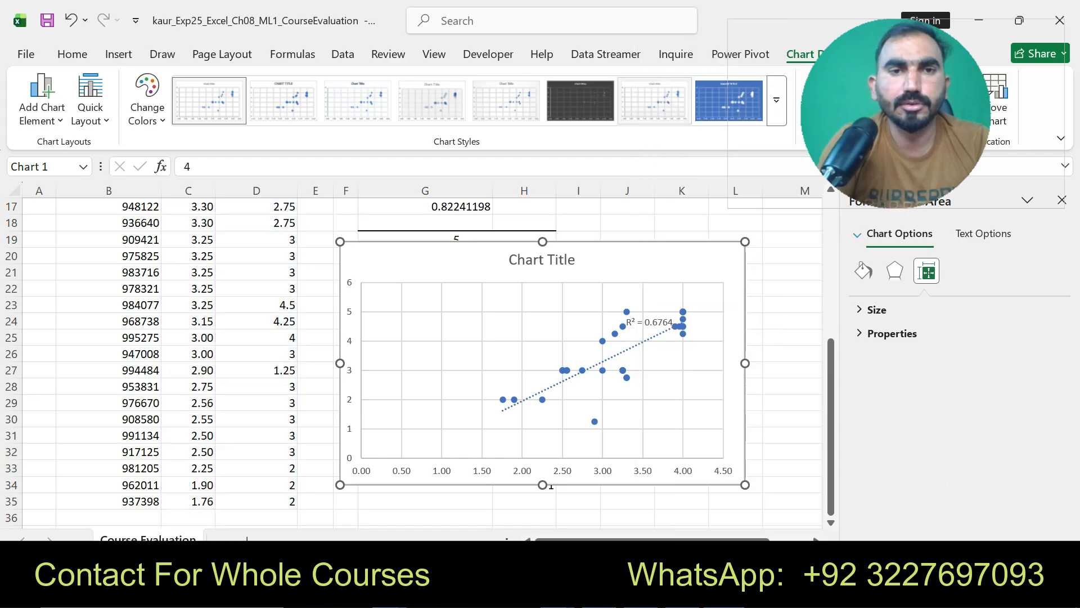
left_click_drag(831, 501, 831, 360)
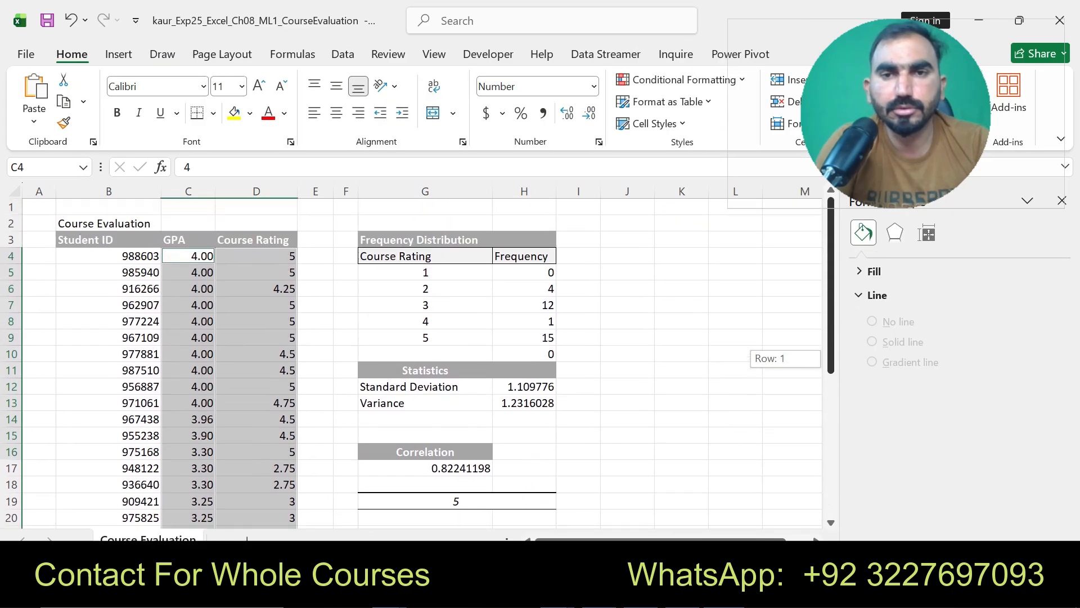
left_click(627, 239)
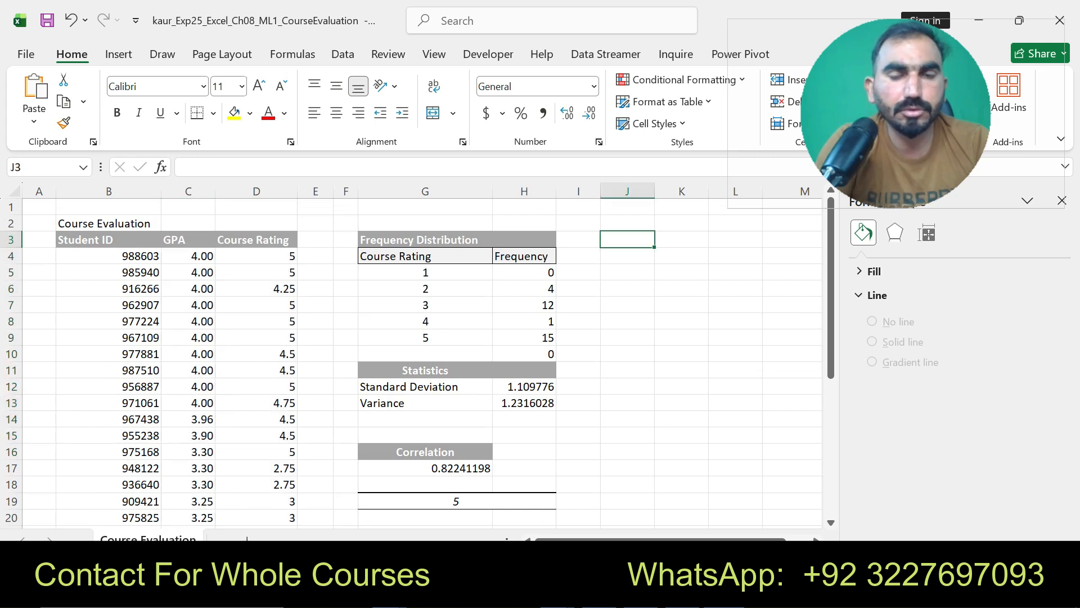
key("ctrl+v")
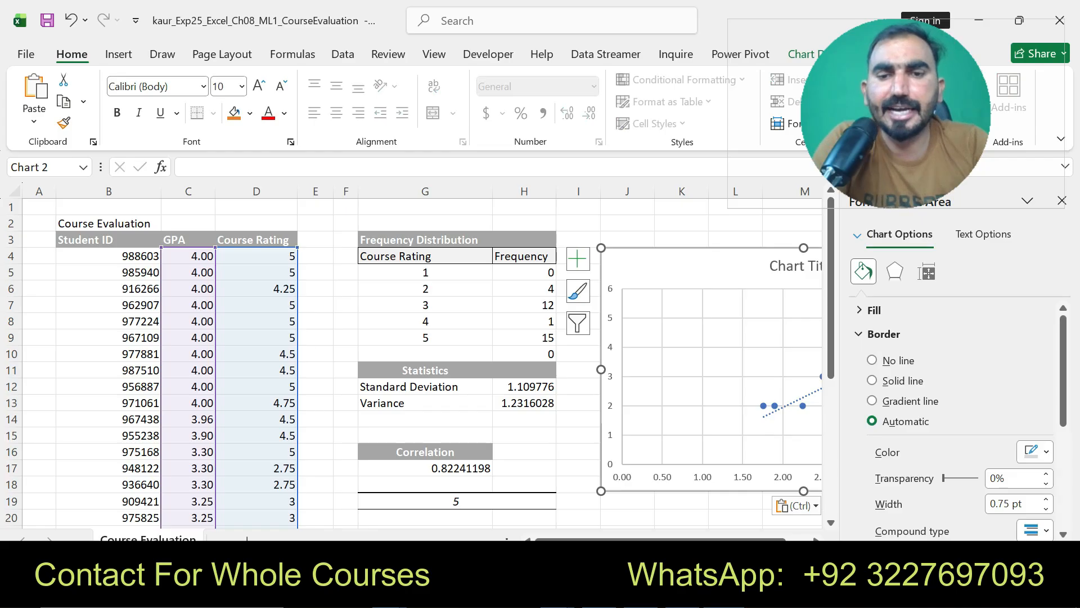
Step: Switch to the Word instructions, undo the step 9 highlighting and copy the title text "Course Evaluation Linear Trend" from step 7
key("alt+Tab")
key("ctrl+z")
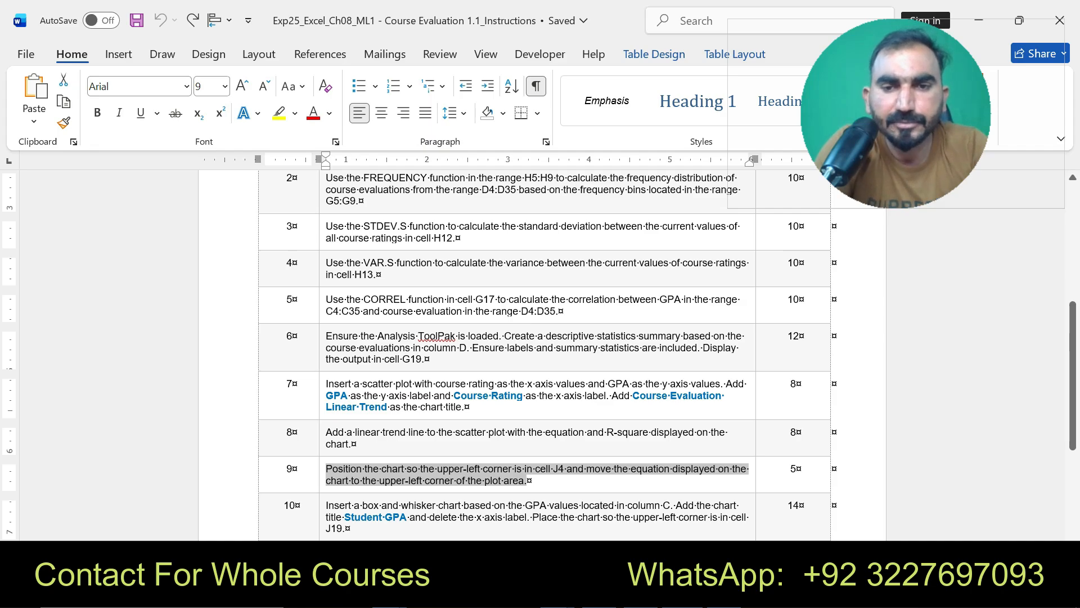
left_click_drag(332, 505, 346, 529)
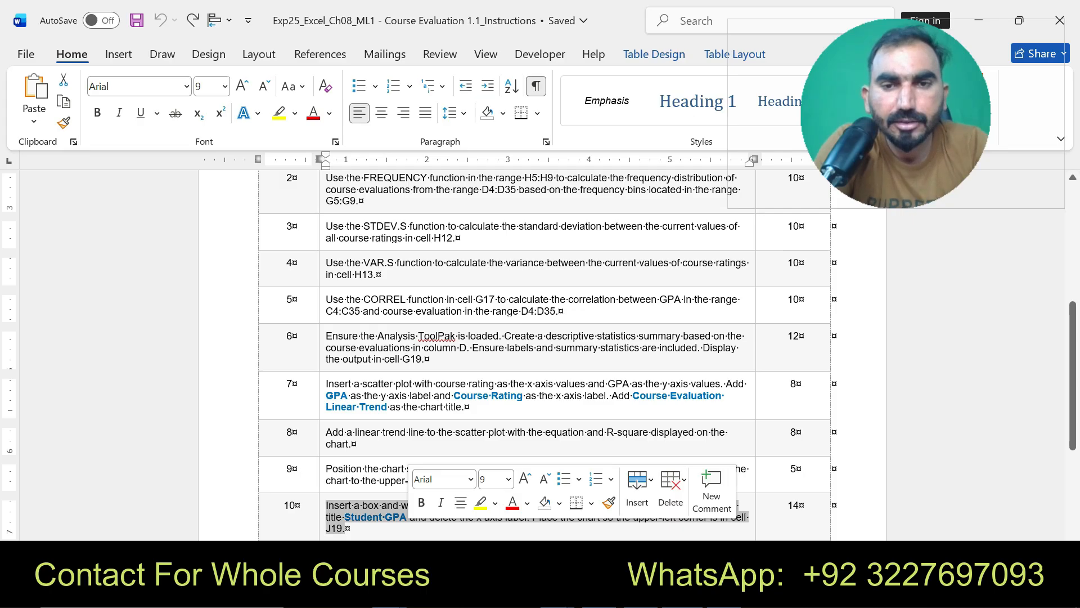
left_click(599, 383)
left_click_drag(633, 395, 397, 407)
key("ctrl+c")
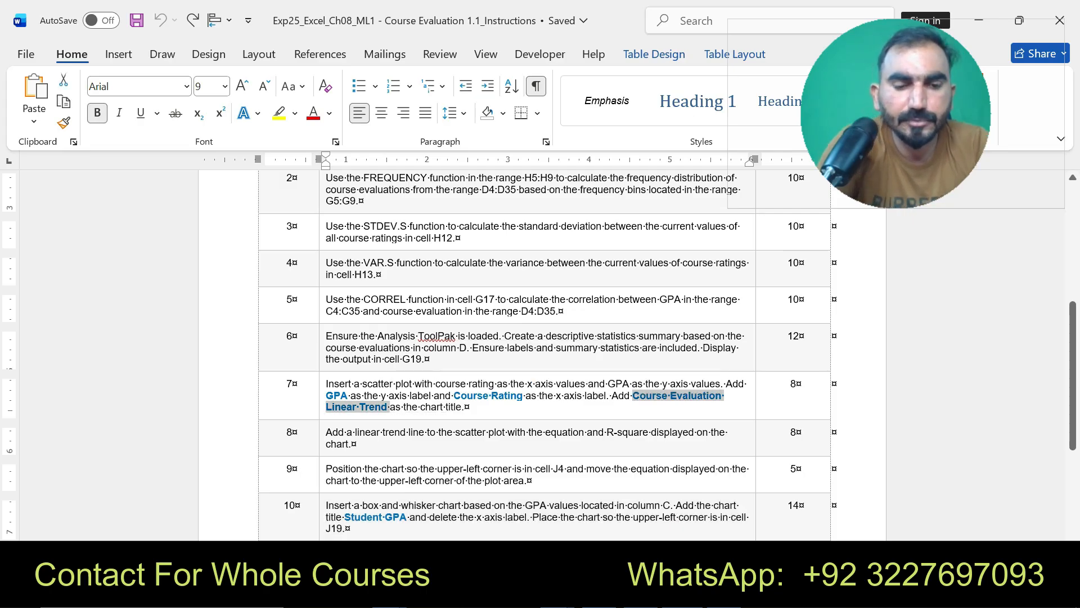
Step: Switch to the Excel workbook and replace the scatter chart's placeholder title with the copied text "Course Evaluation Linear Trend"
key("alt+Tab")
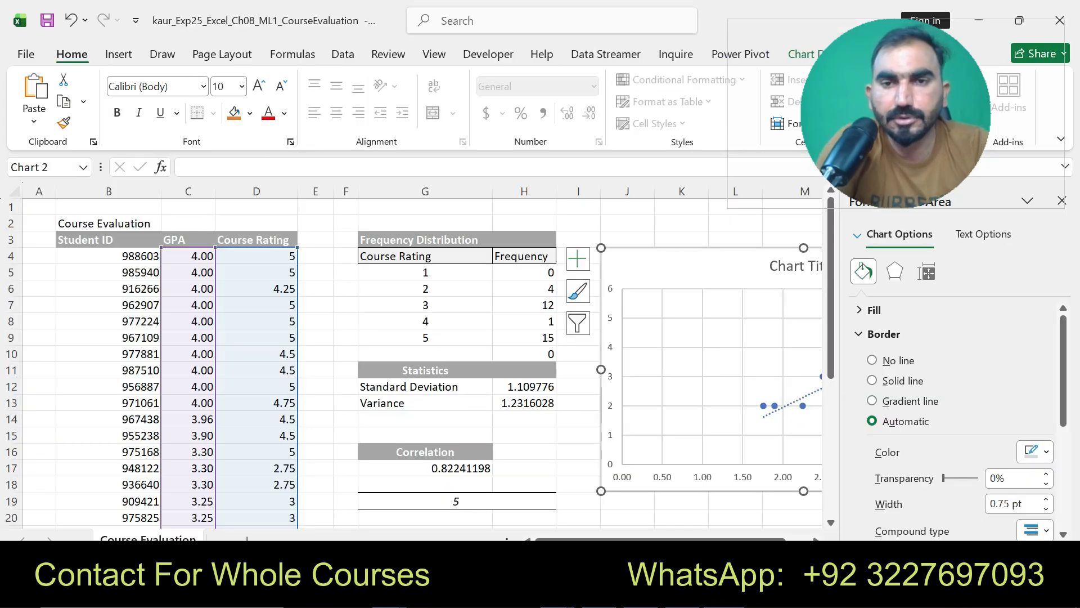
left_click(794, 266)
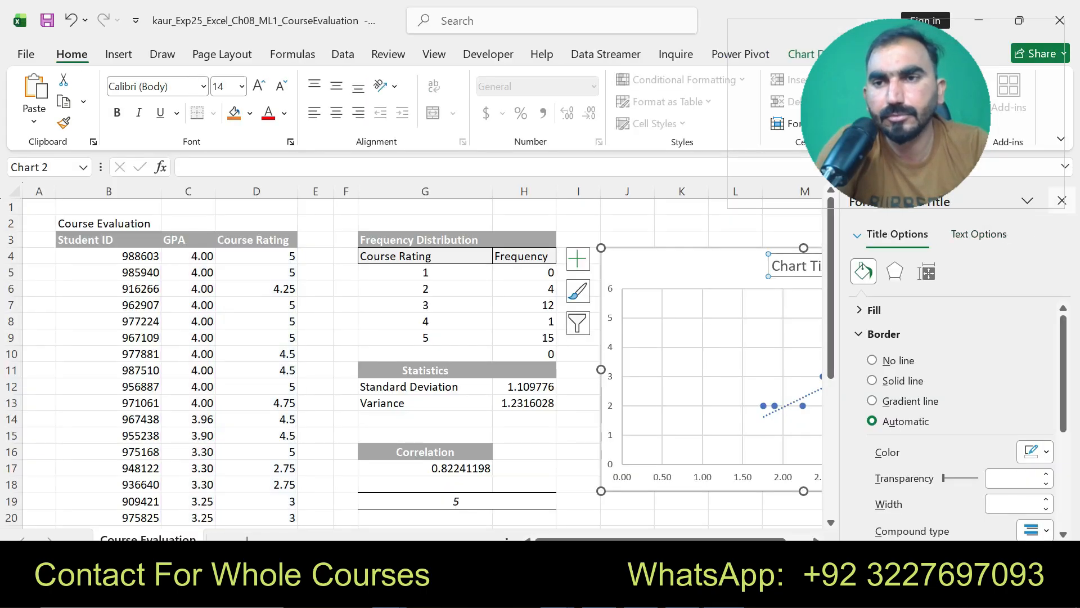
left_click(1062, 201)
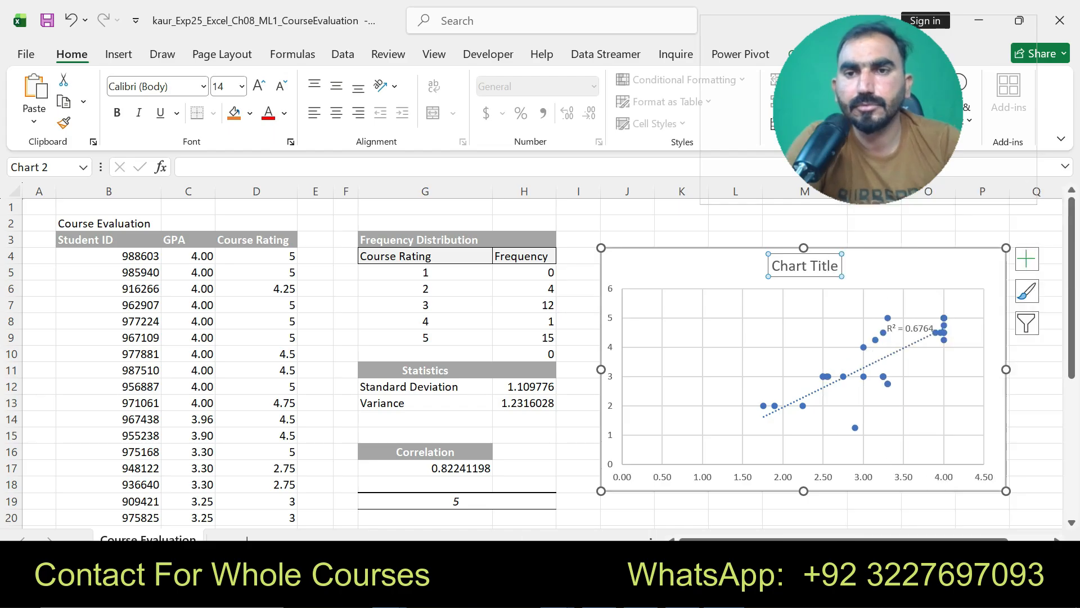
left_click_drag(837, 266, 780, 267)
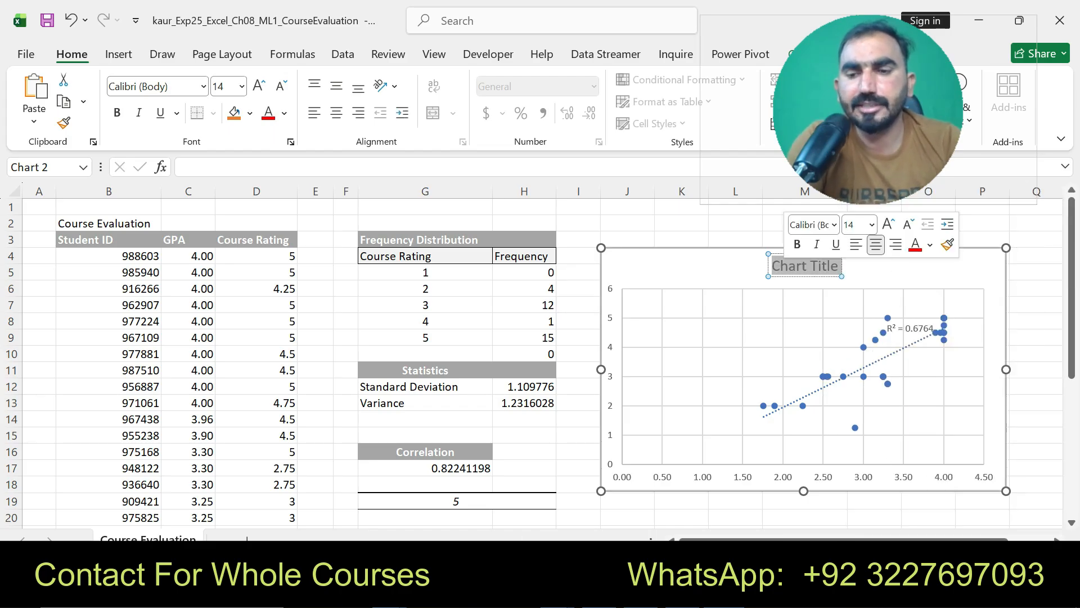
key("BackSpace")
key("ctrl+v")
left_click(681, 239)
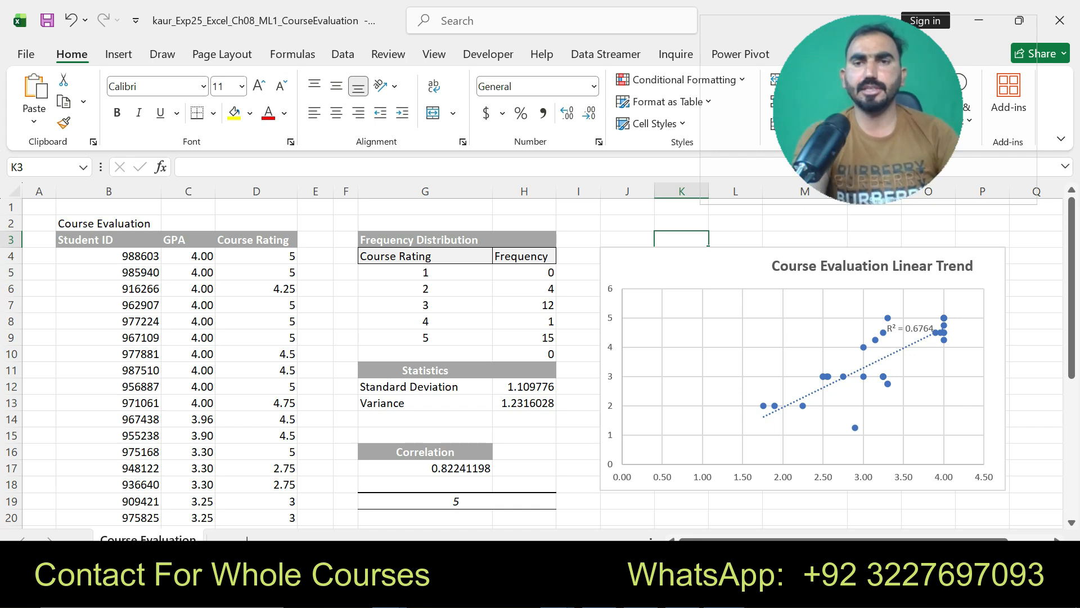
Step: Switch to the Word instructions, review steps 8 and 9, and highlight the whole step 10 instruction in yellow
key("alt+Tab")
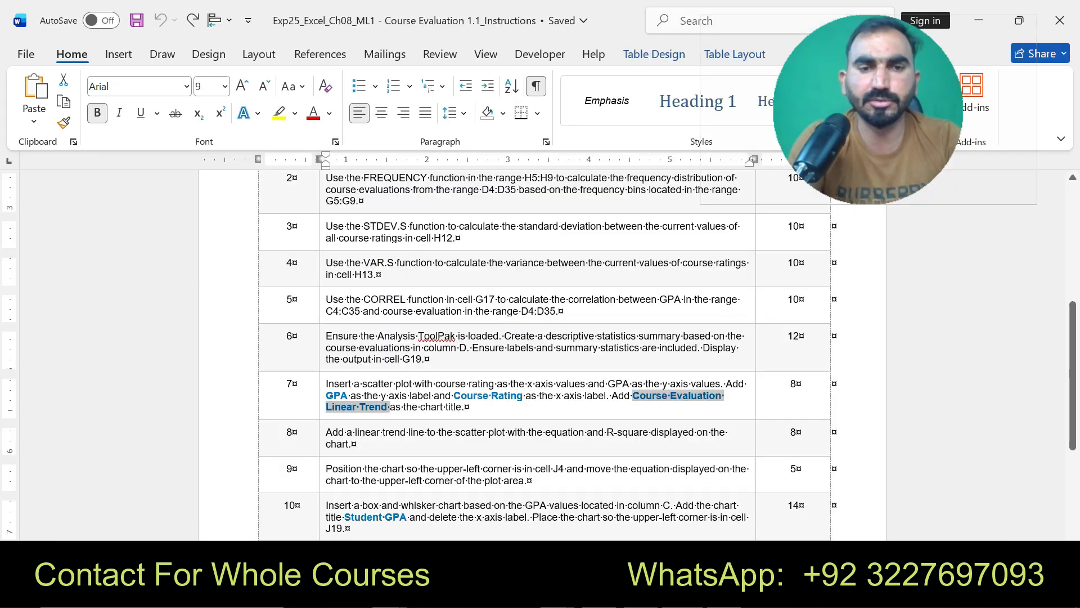
left_click_drag(326, 432, 351, 443)
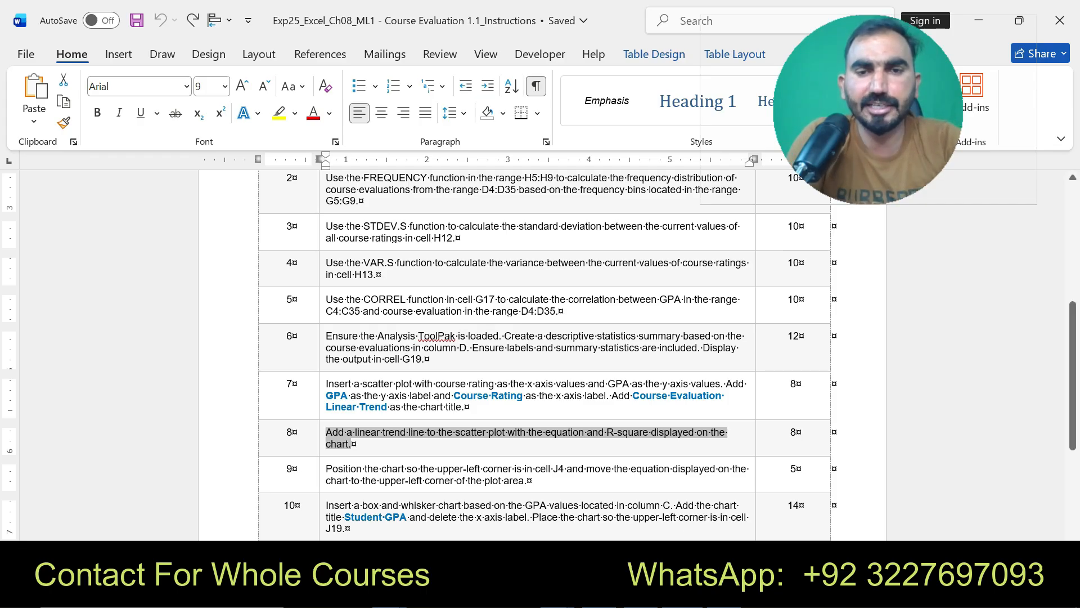
left_click_drag(327, 468, 380, 469)
left_click_drag(326, 505, 438, 506)
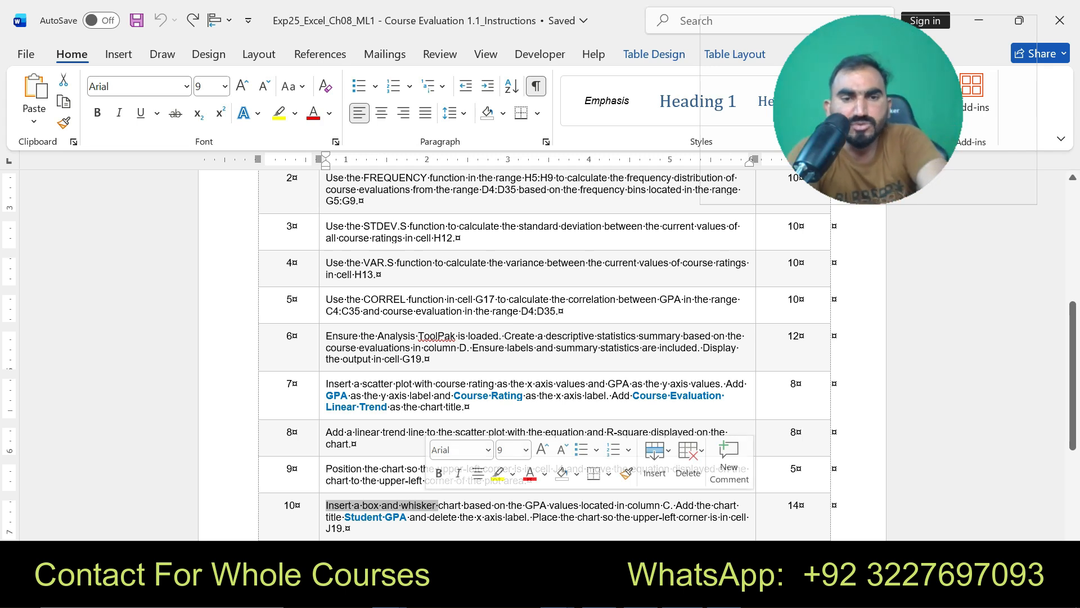
left_click(477, 516)
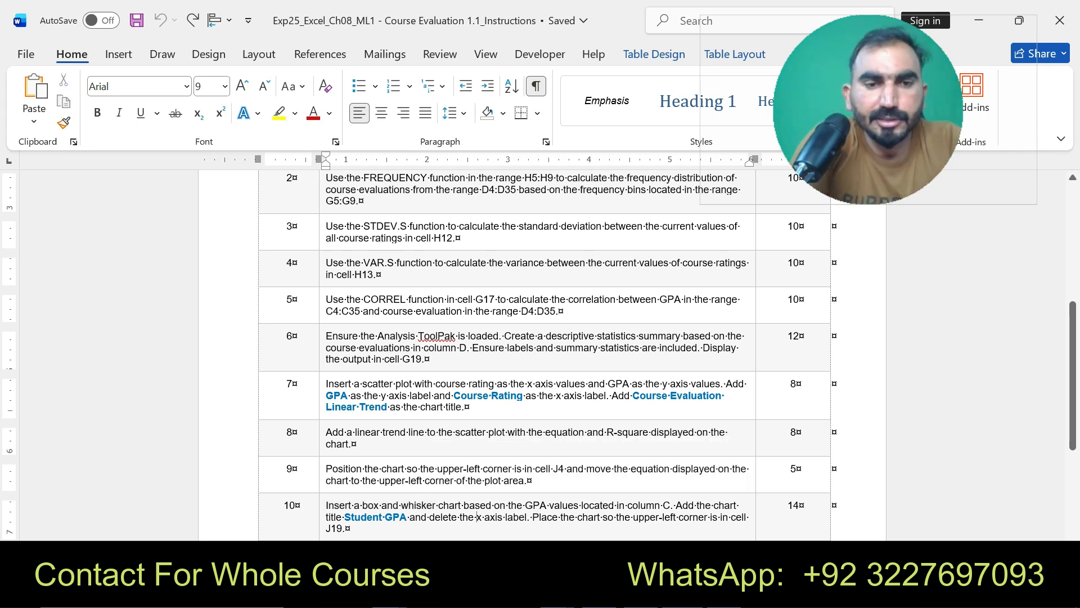
triple_click(477, 516)
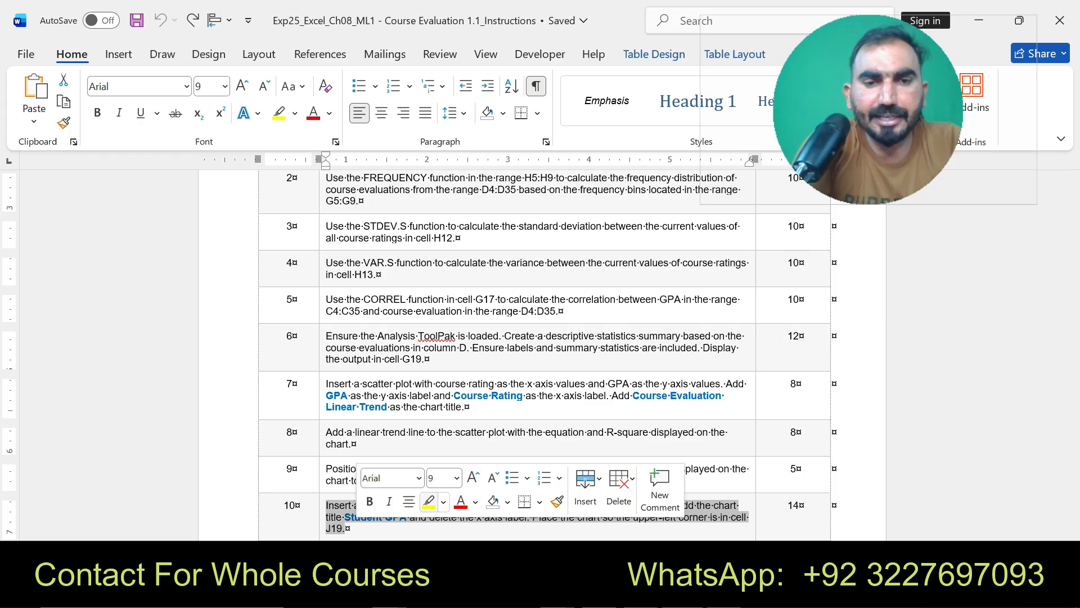
left_click(429, 501)
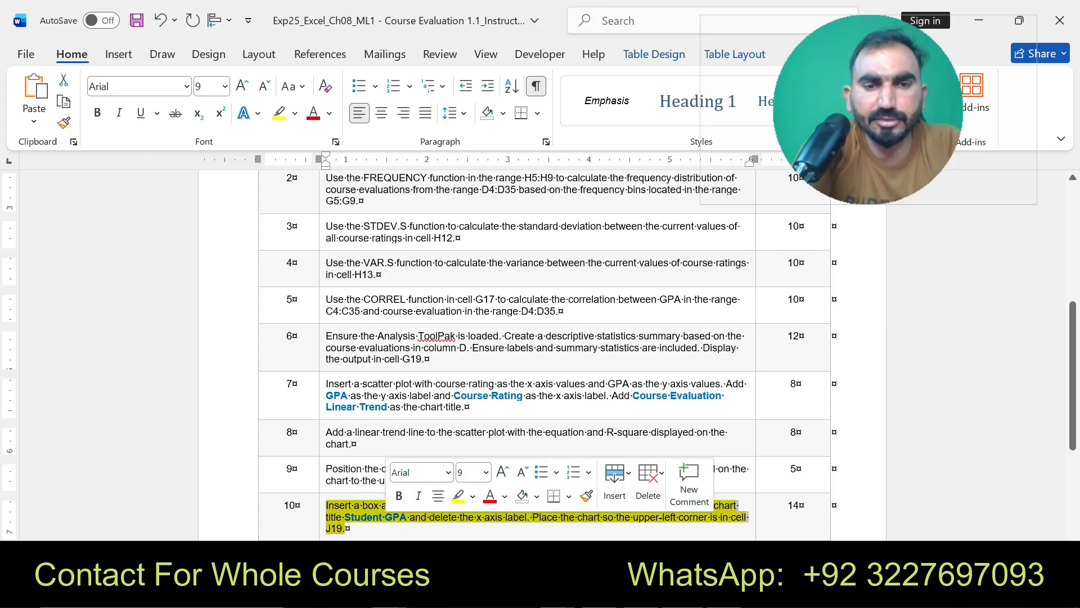
Step: Switch to the Excel workbook and insert a box and whisker chart from the GPA values in C4:C35
key("alt+Tab")
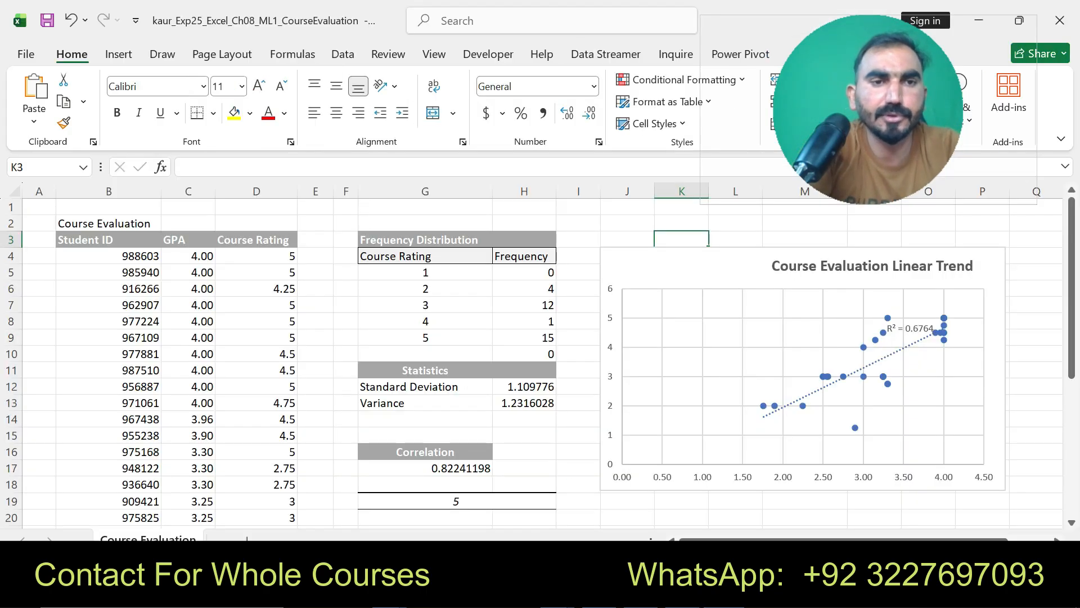
left_click_drag(188, 256, 204, 469)
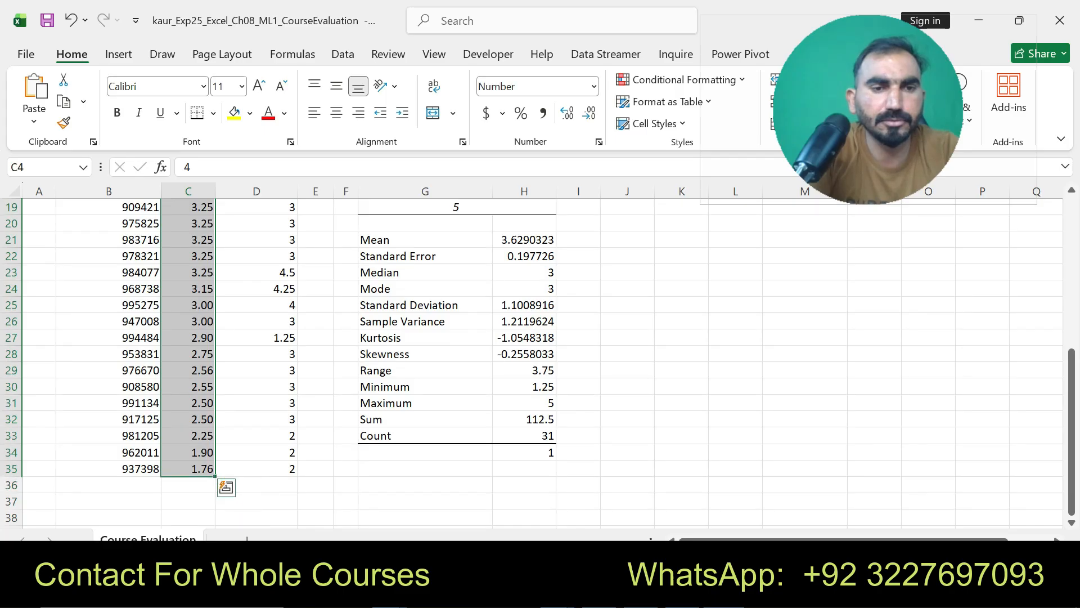
left_click(117, 54)
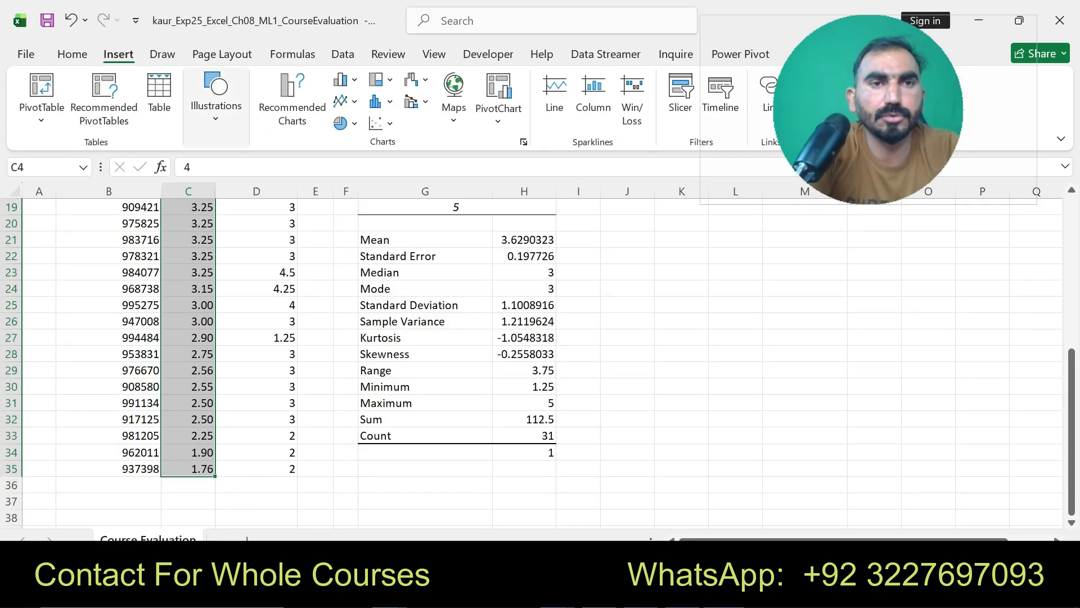
left_click(292, 107)
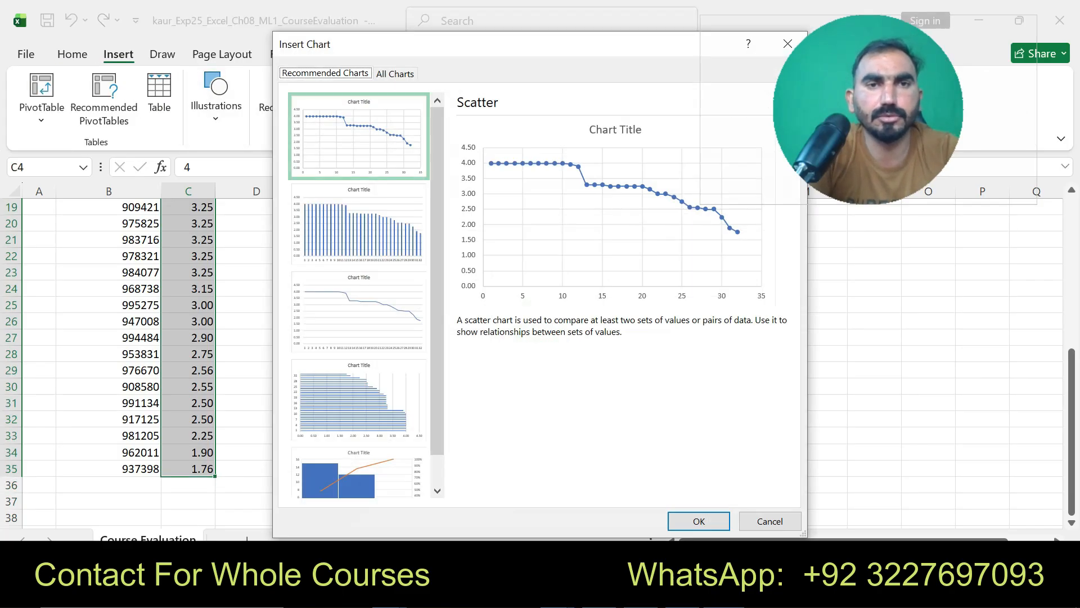
left_click(395, 73)
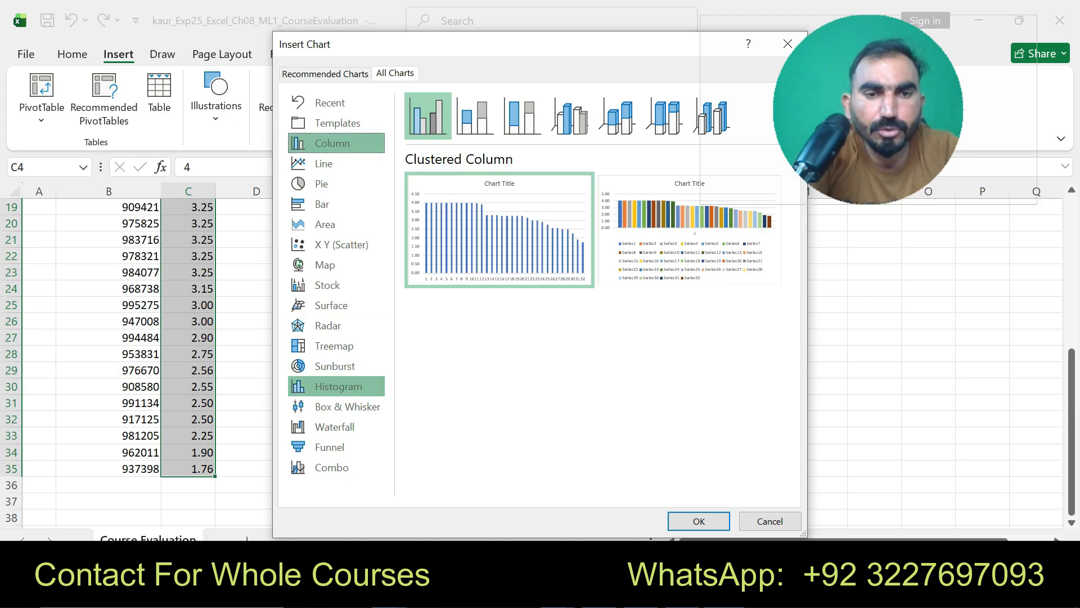
left_click(335, 406)
left_click(699, 521)
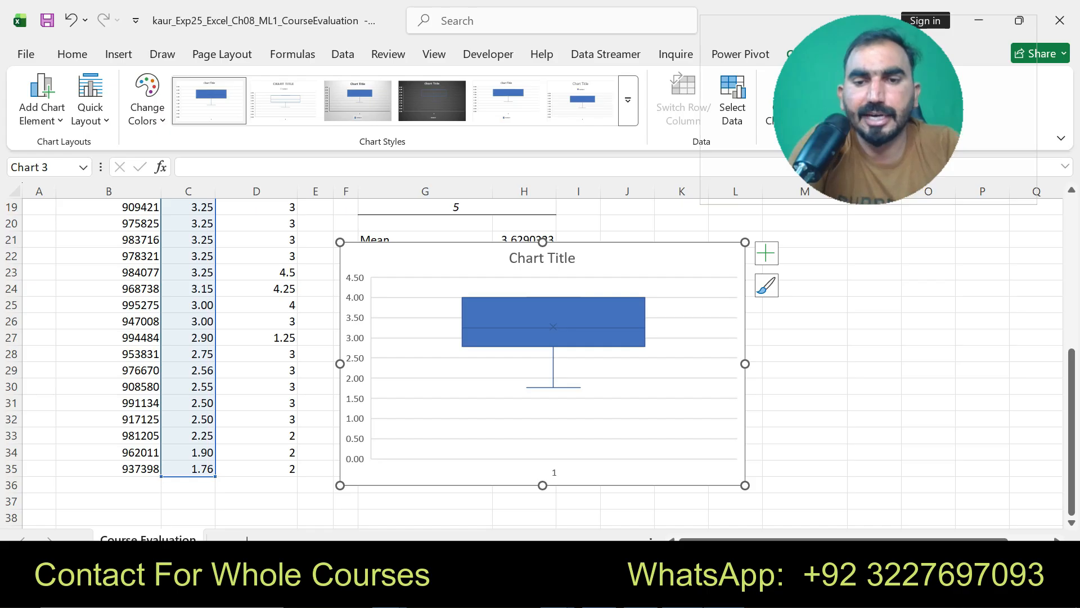
Step: Switch to the Word instructions and copy the chart title text "Student GPA" from step 10
key("alt+Tab")
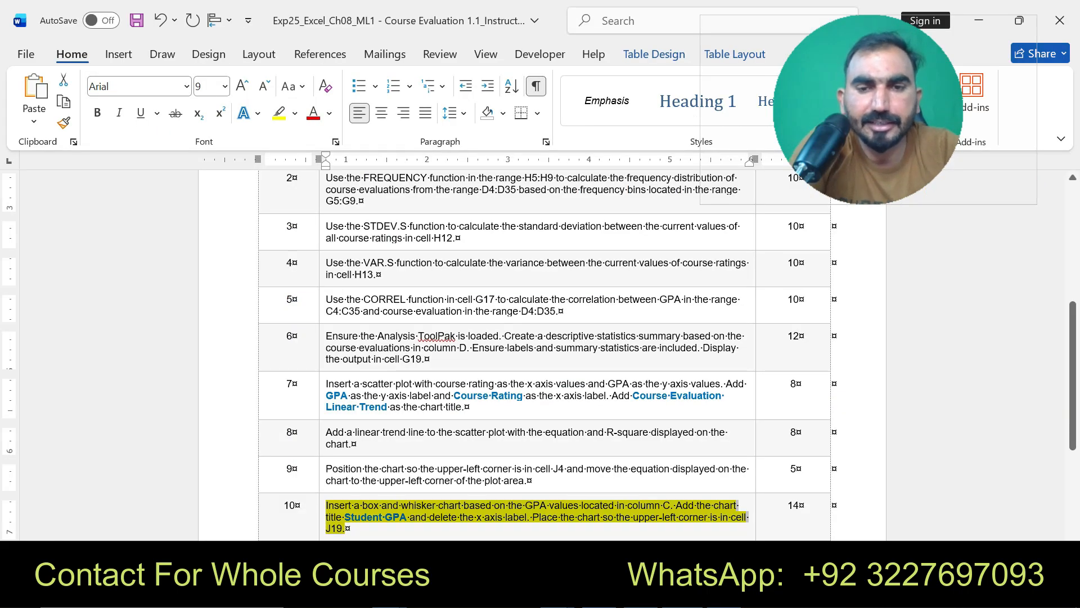
left_click(345, 528)
left_click_drag(345, 517, 407, 517)
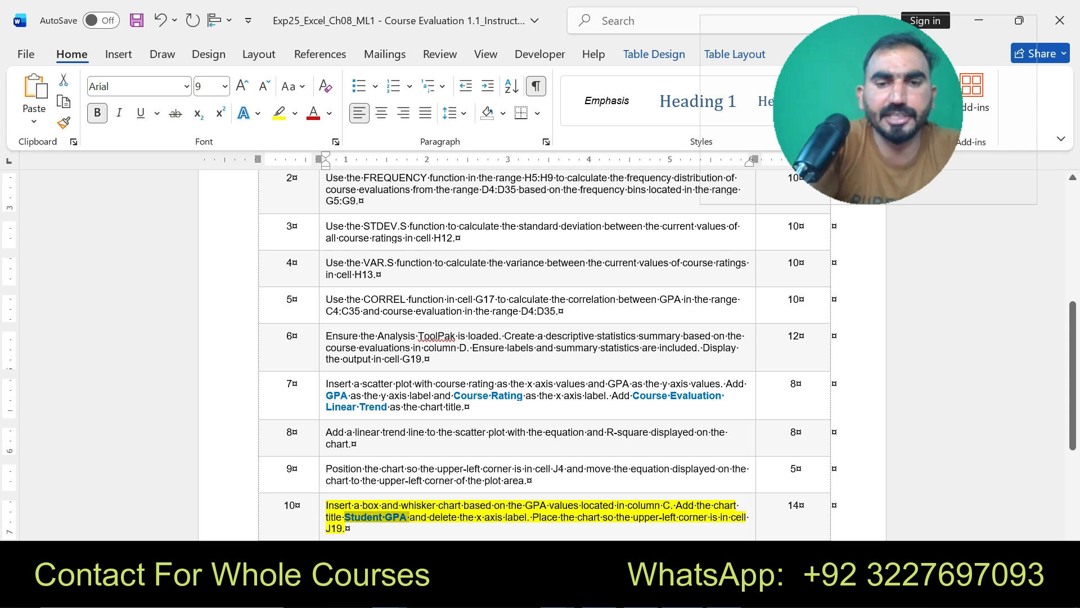
Step: Switch to the Excel workbook and replace the box and whisker chart's placeholder title with the copied text "Student GPA"
key("alt+Tab")
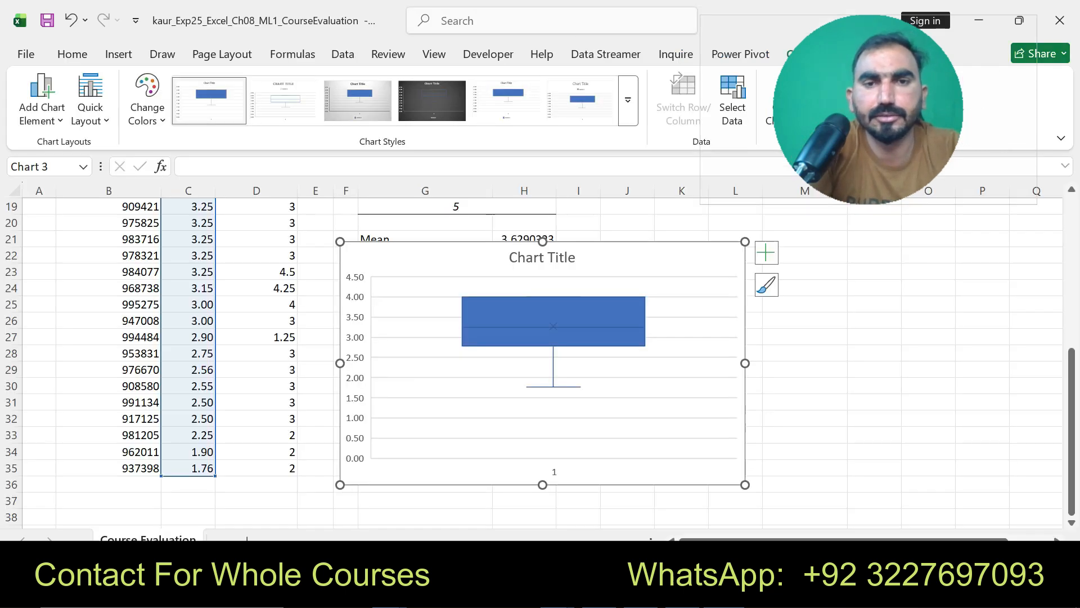
left_click(569, 257)
left_click(569, 257)
left_click_drag(575, 257, 509, 257)
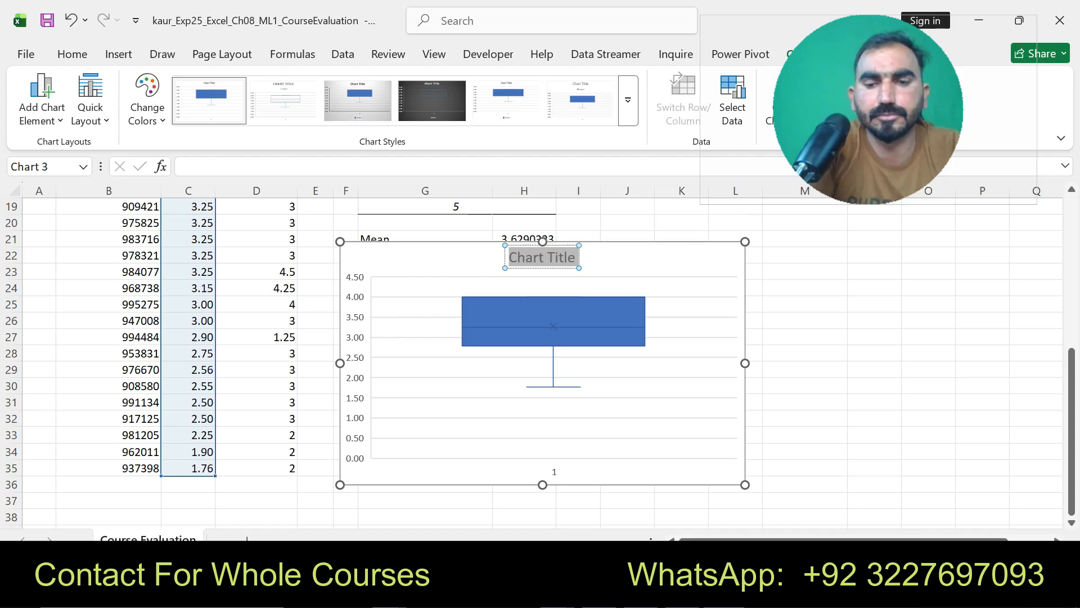
key("ctrl+v")
Step: Move the Student GPA chart by cut and paste so its upper-left corner is in cell J19
right_click(646, 246)
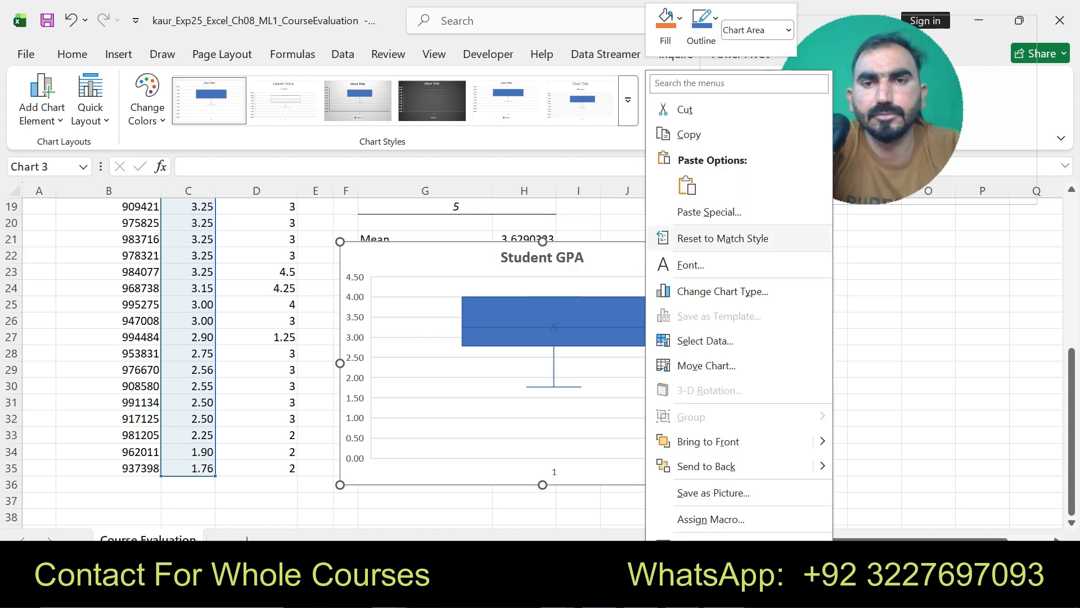
left_click(685, 110)
left_click_drag(1072, 497, 1072, 366)
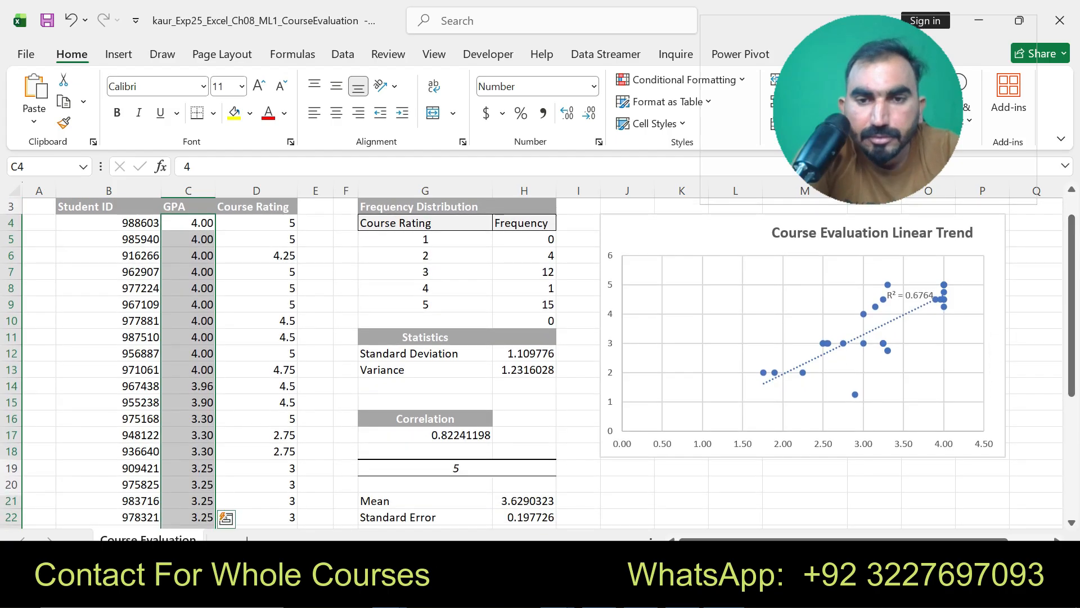
left_click(627, 484)
left_click(626, 468)
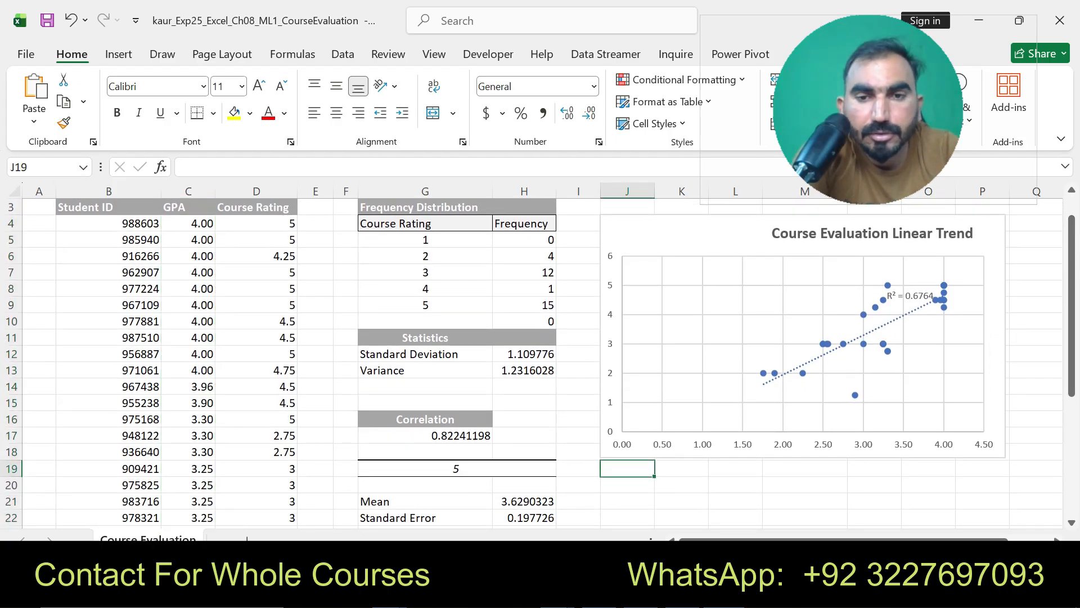
key("ctrl+v")
left_click_drag(1072, 307, 1072, 341)
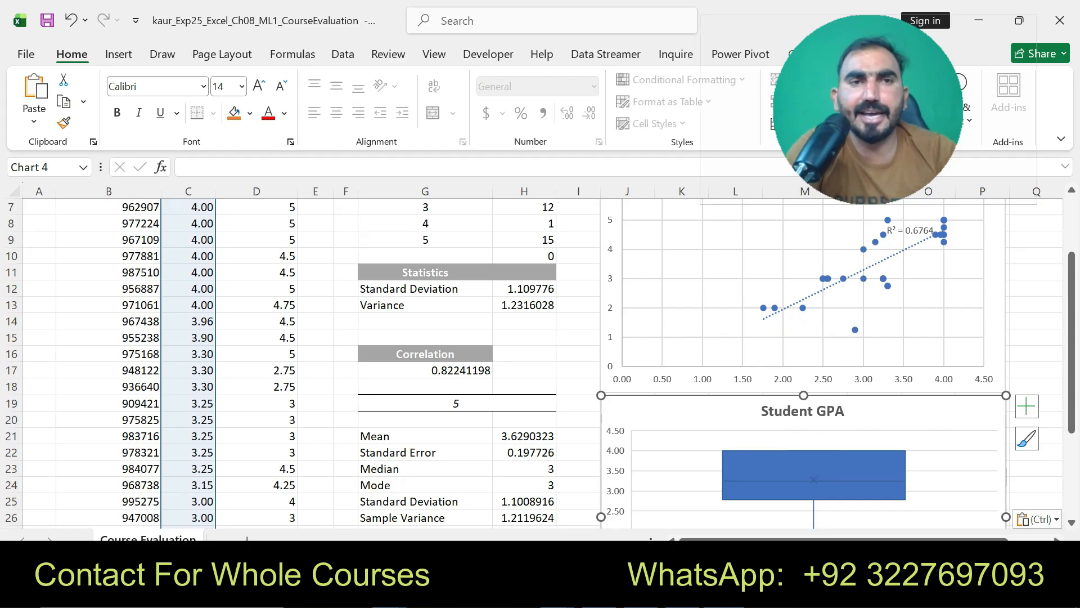